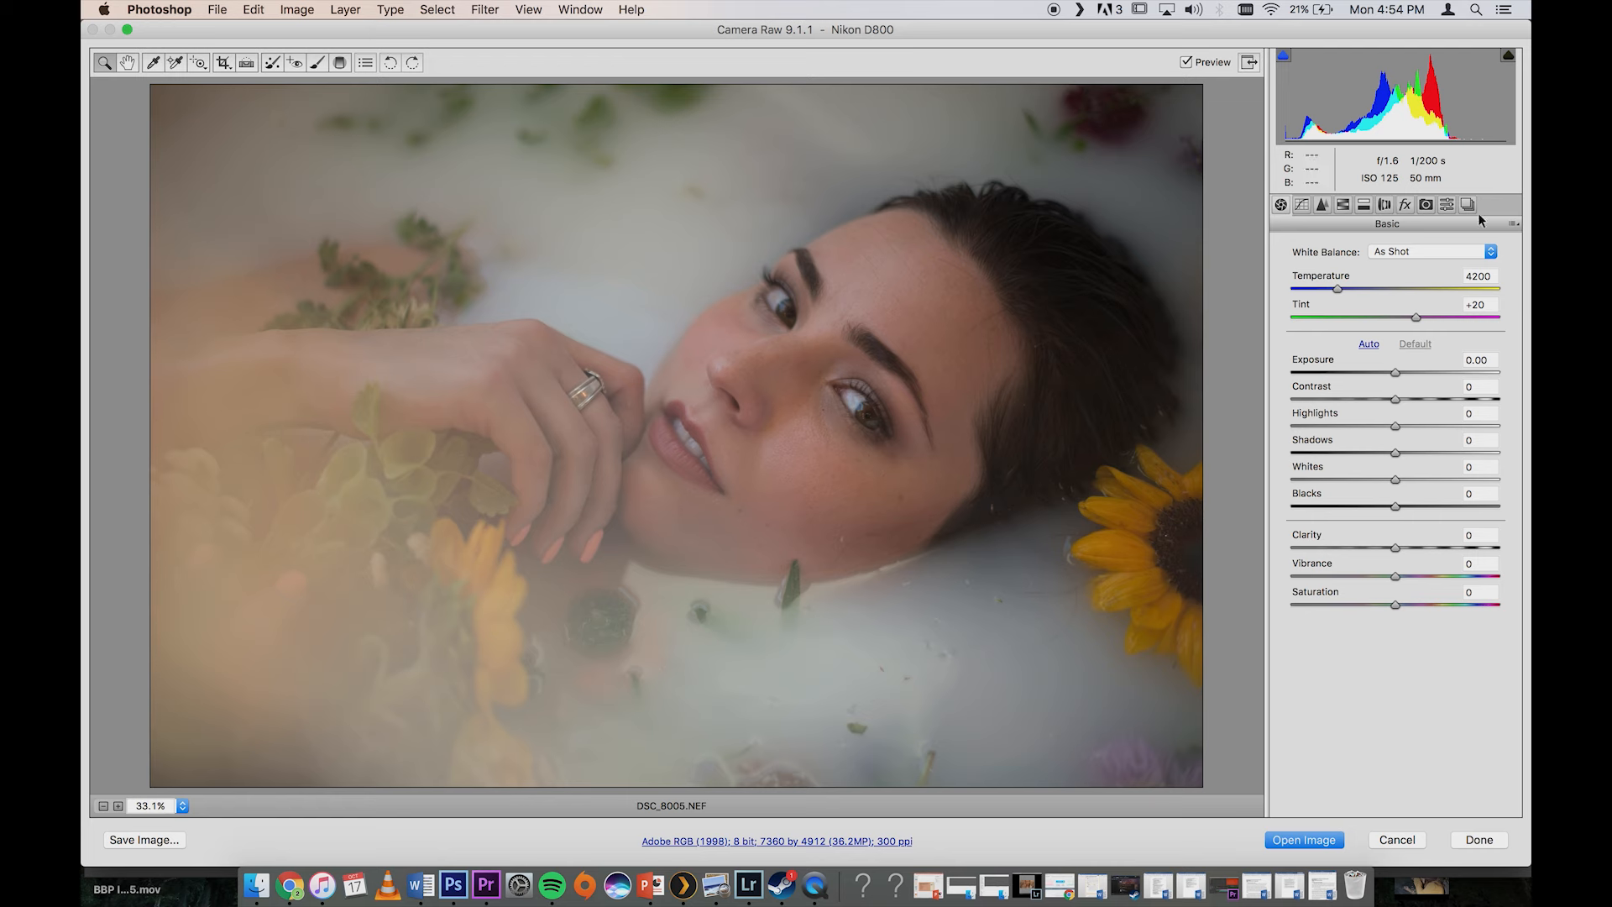
Step: Apply the LXC 02 C preset to the raw portrait
left_click(1449, 206)
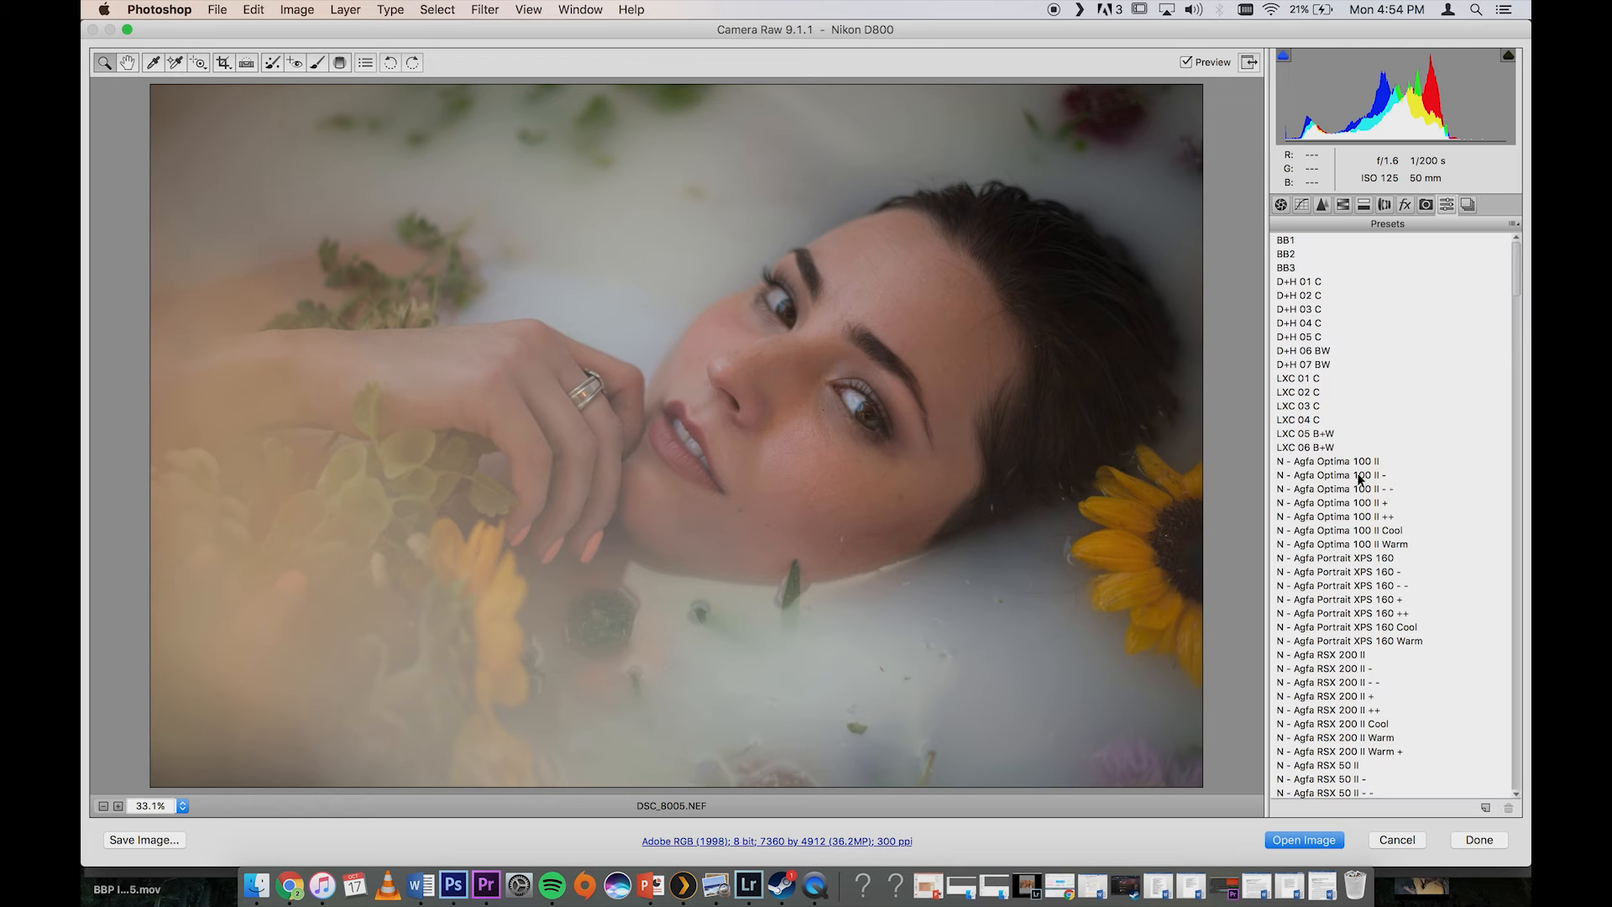
left_click(1315, 404)
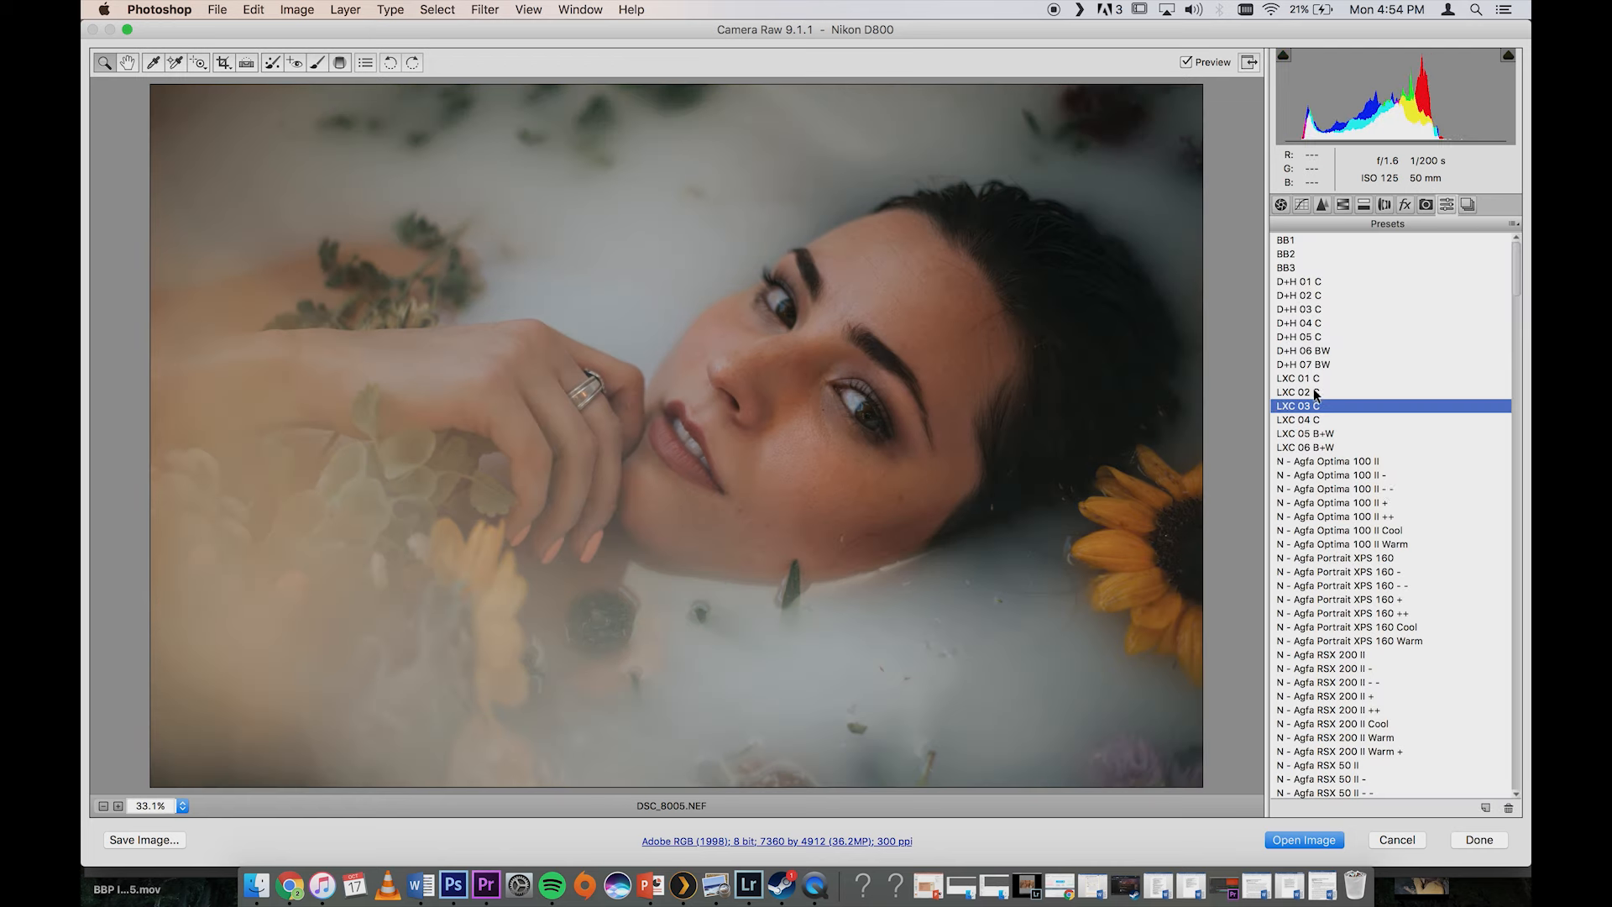
left_click(1314, 392)
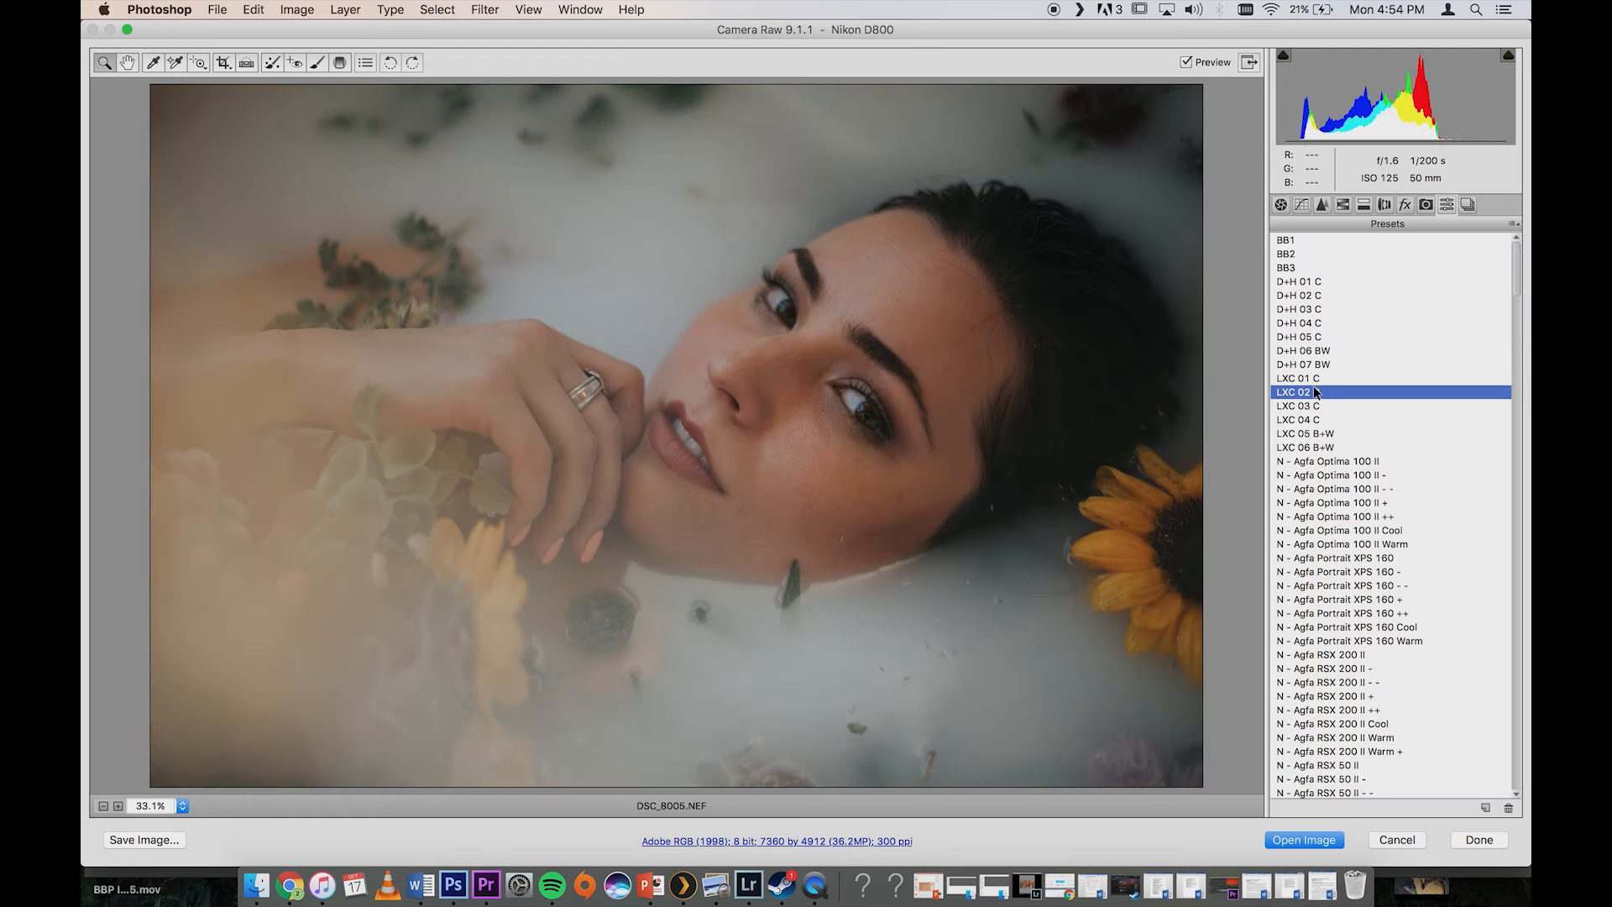
Step: In the basic adjustments, set Exposure to +0.75, Clarity to +32 and Vibrance to +25
left_click(1277, 205)
left_click(1408, 373)
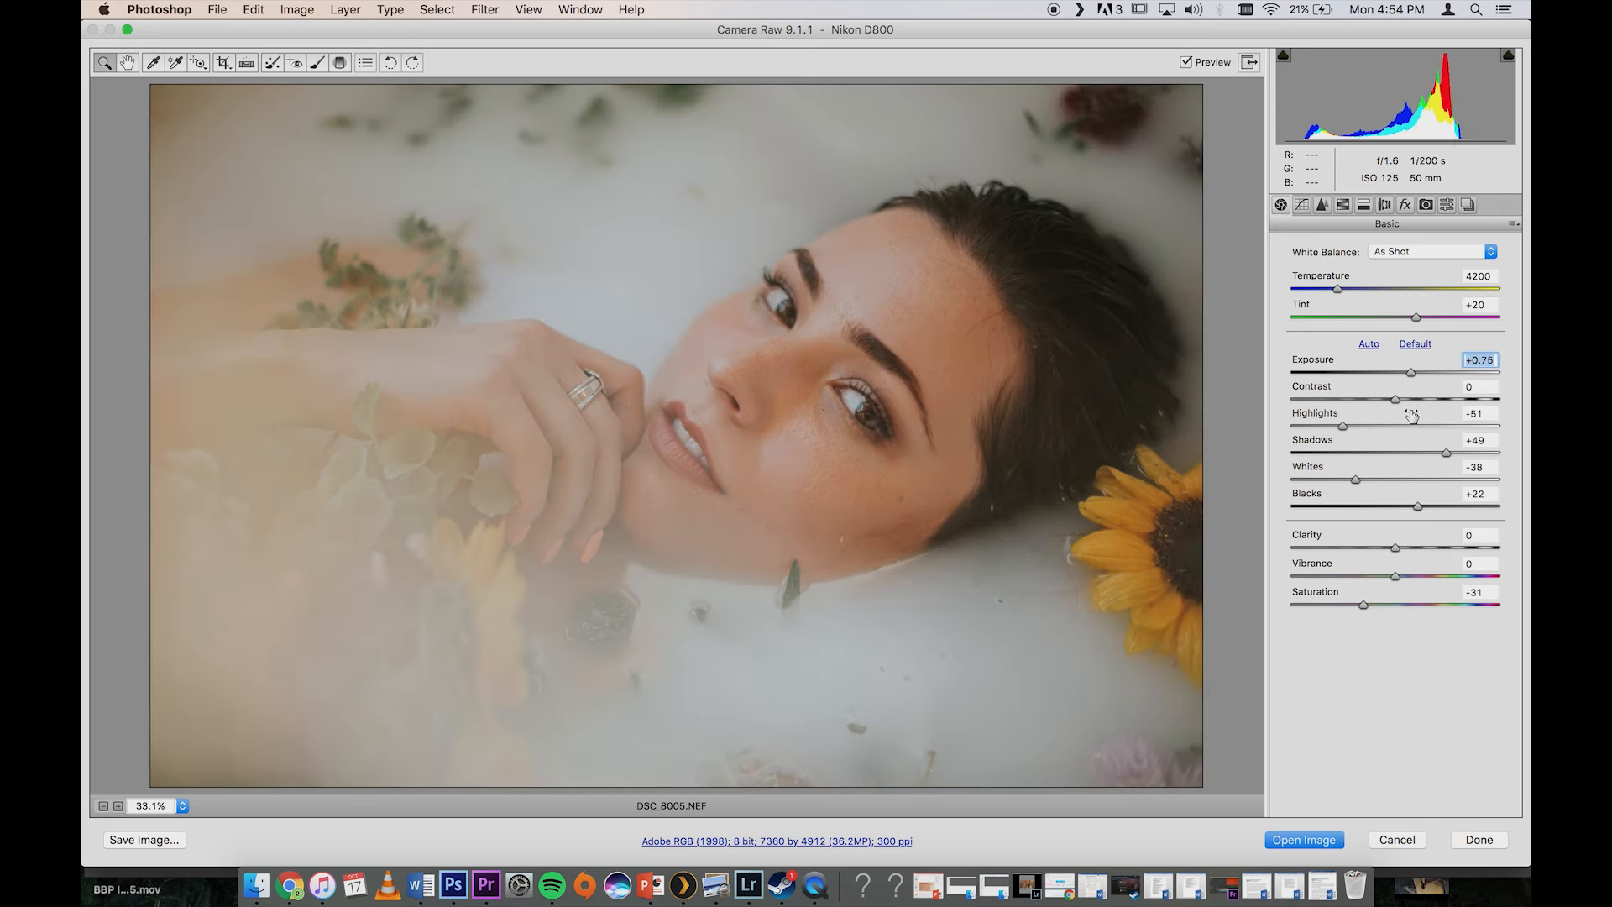
left_click(1428, 548)
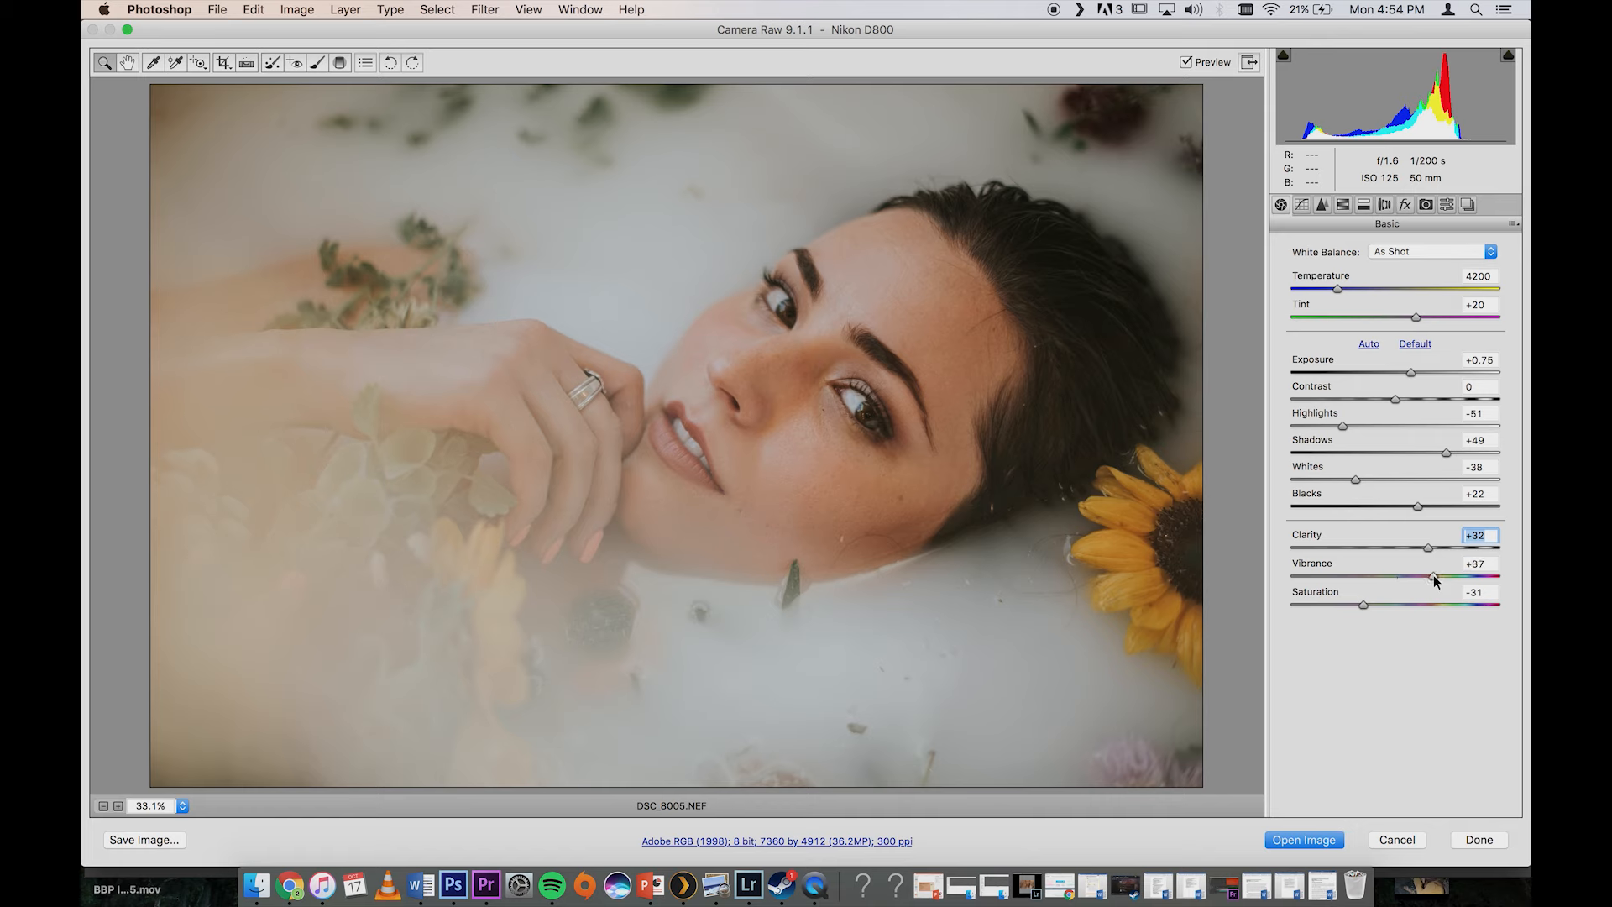
left_click_drag(1432, 576, 1422, 575)
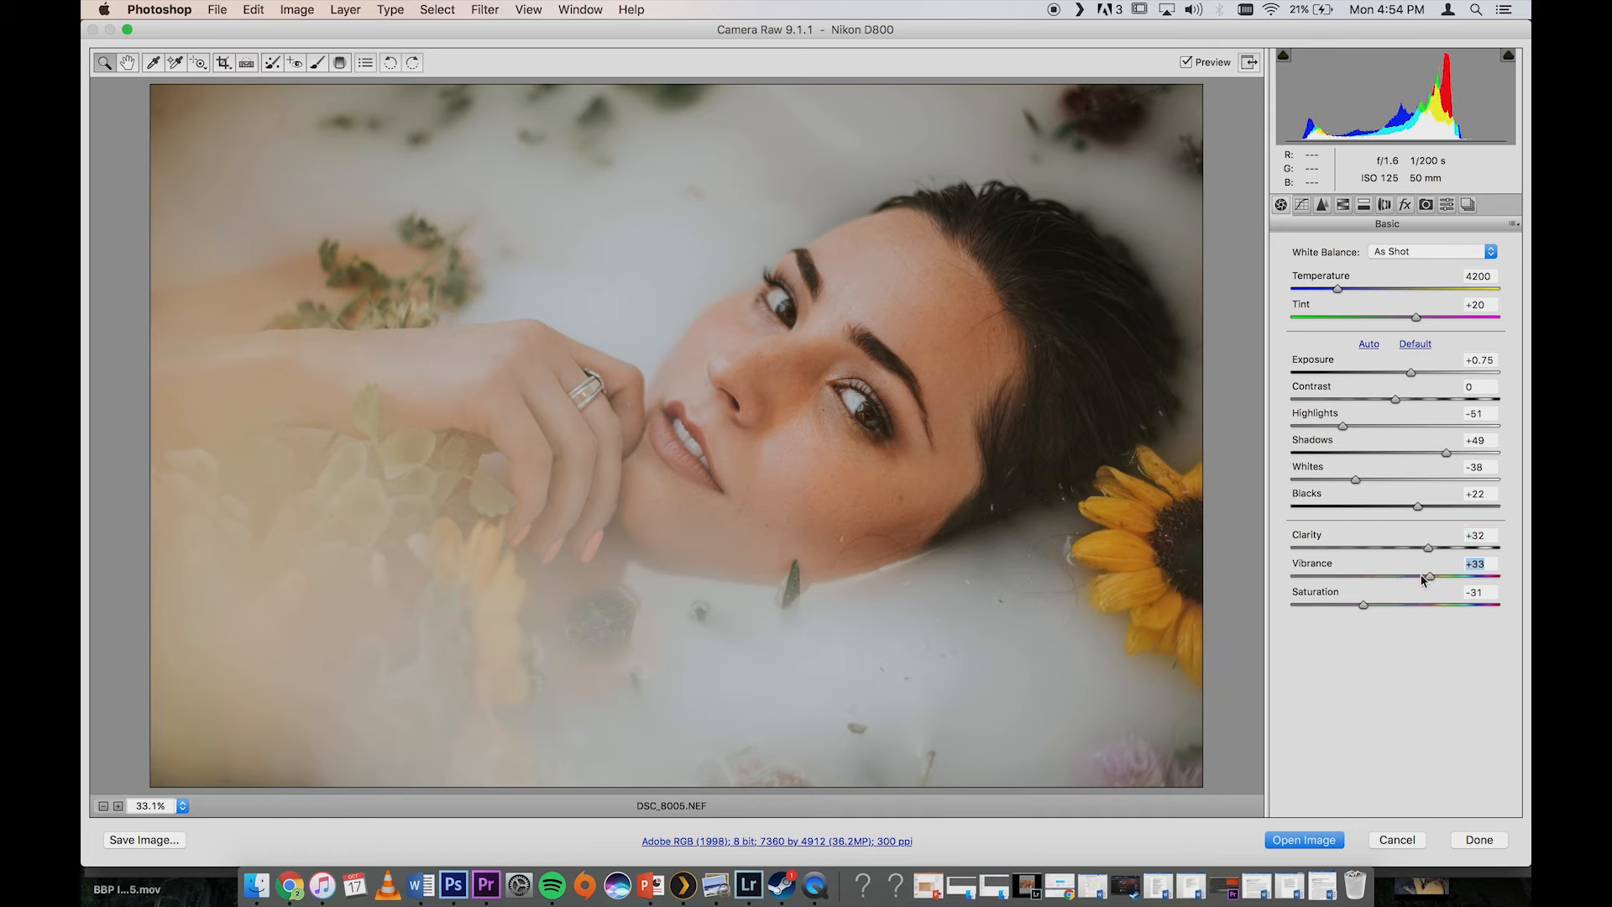
Step: Set Blacks to +42, Shadows to +64, Whites to -84, Highlights to -69 and Exposure to +0.90
left_click(1437, 506)
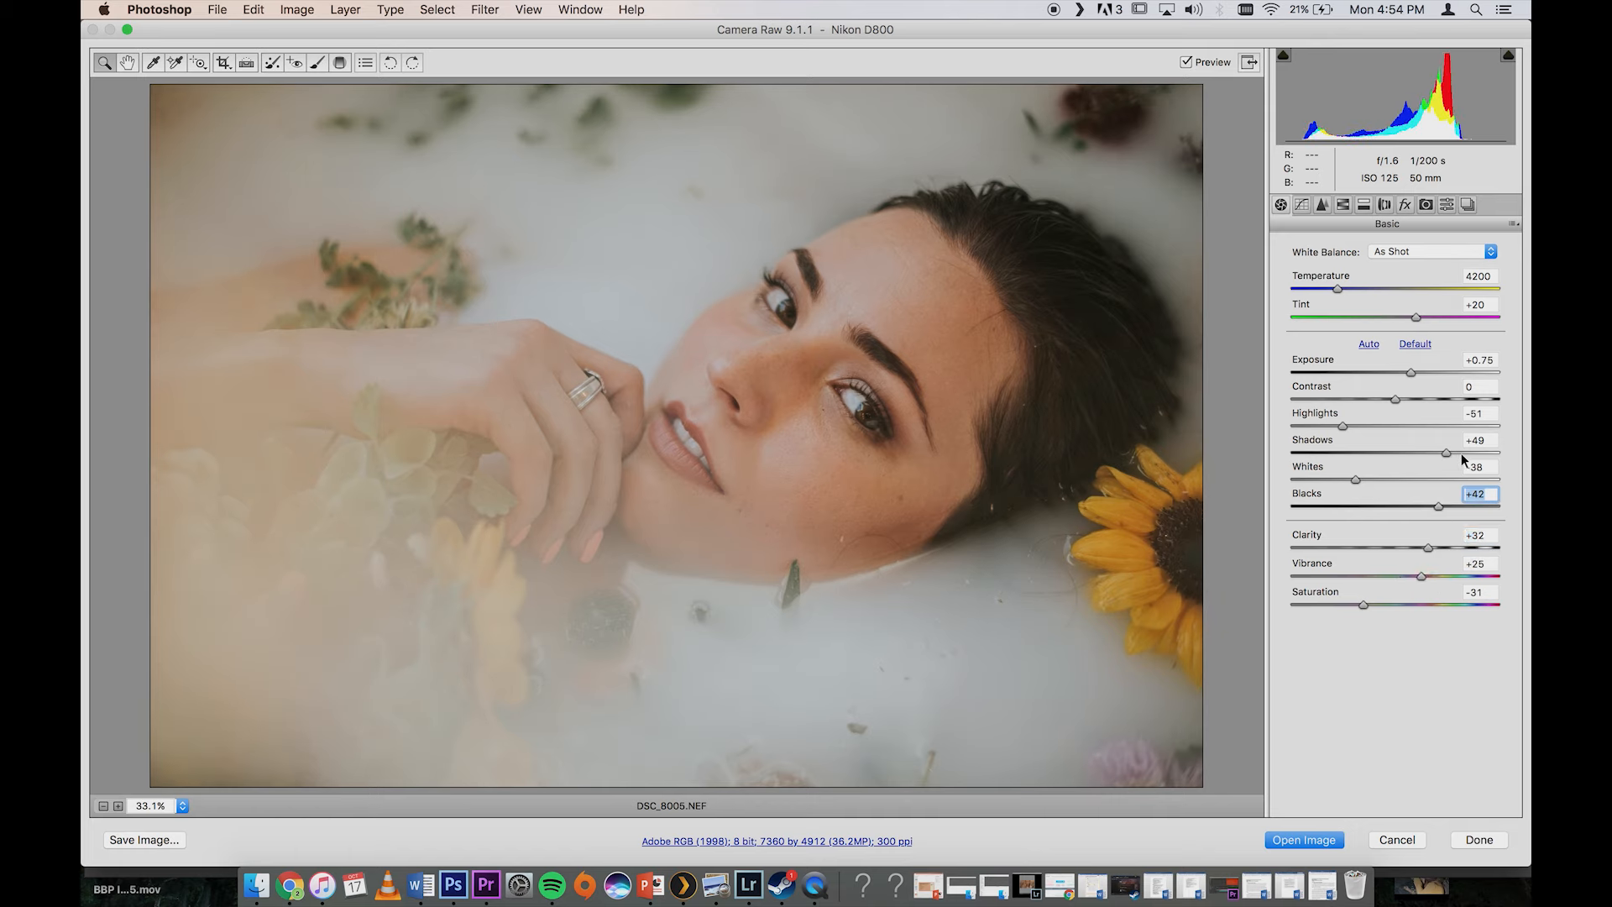
left_click(1461, 454)
left_click_drag(1356, 480, 1333, 480)
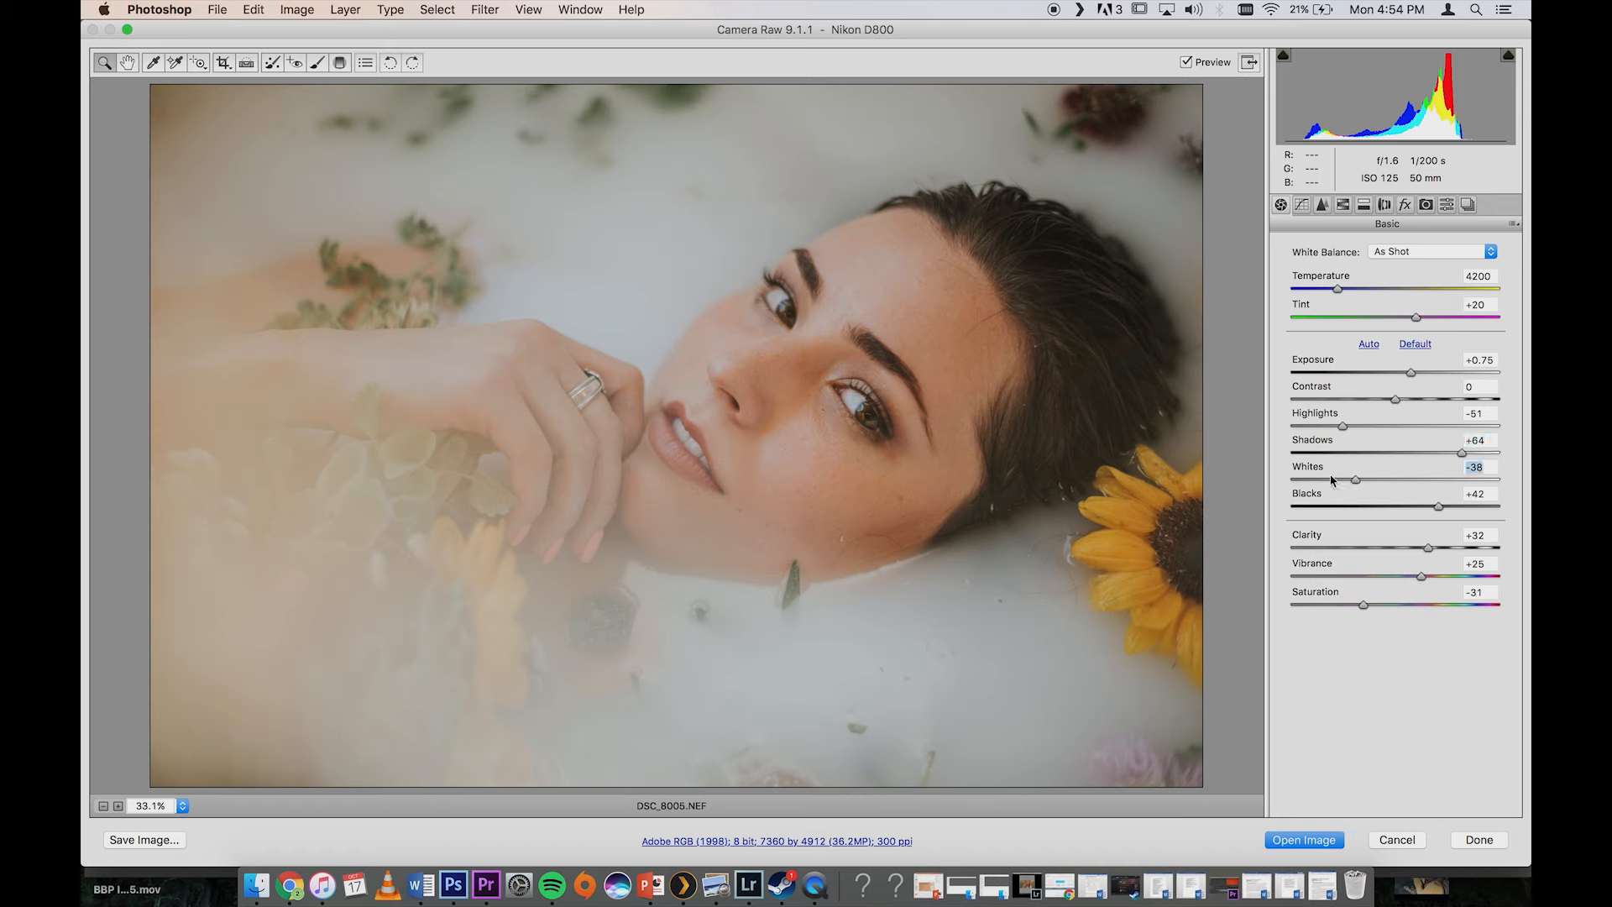
left_click(1318, 426)
left_click(1309, 480)
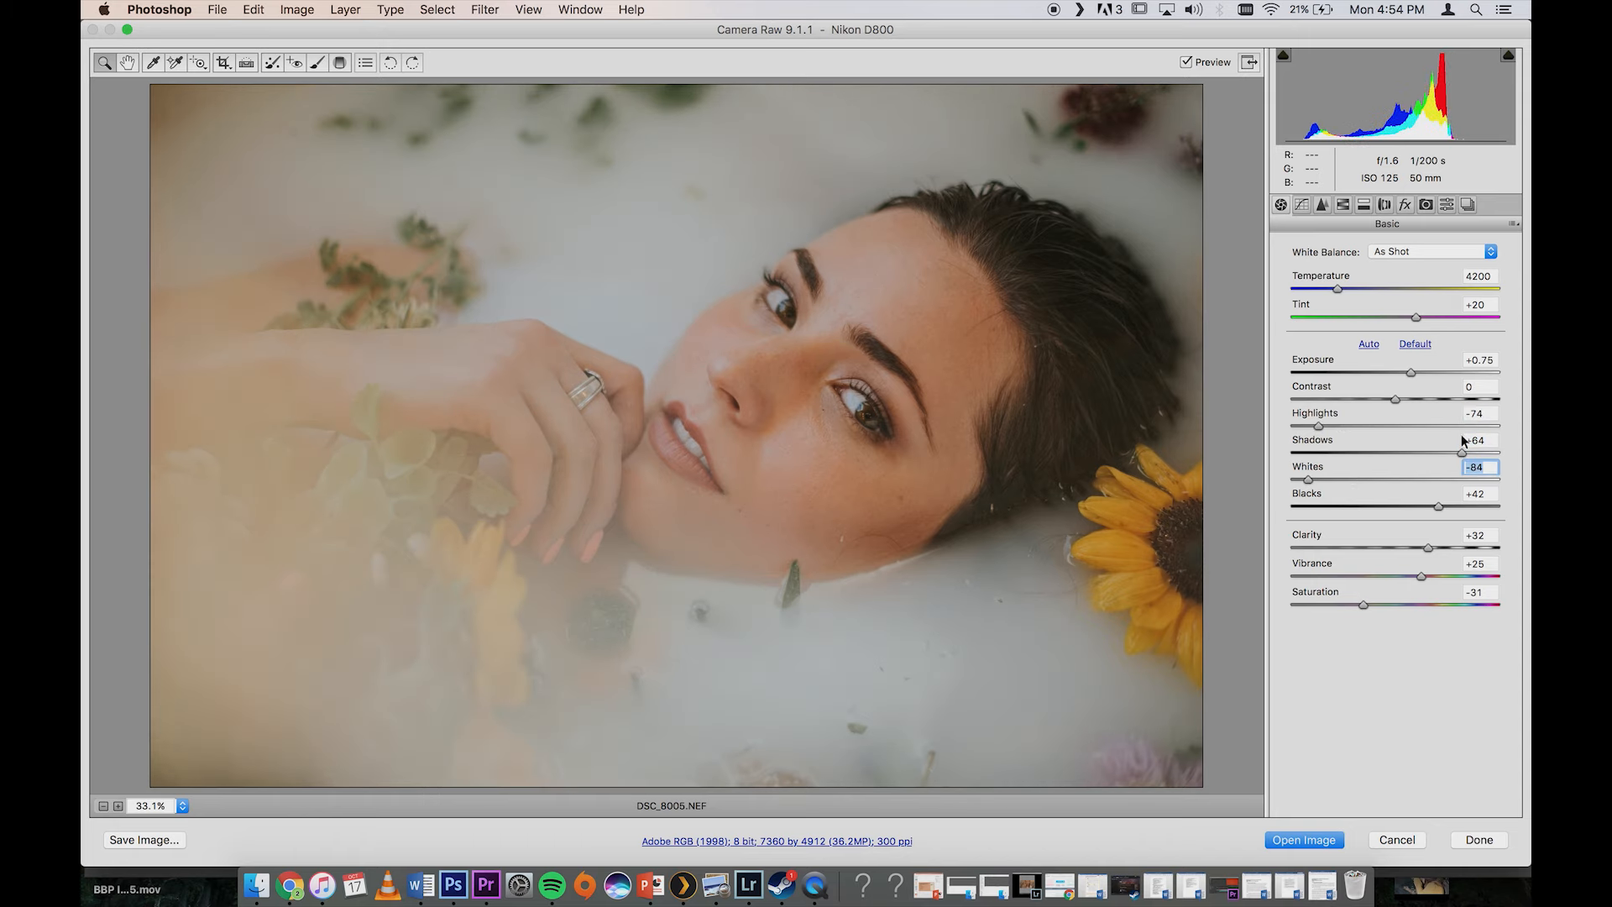
left_click_drag(1313, 426, 1323, 426)
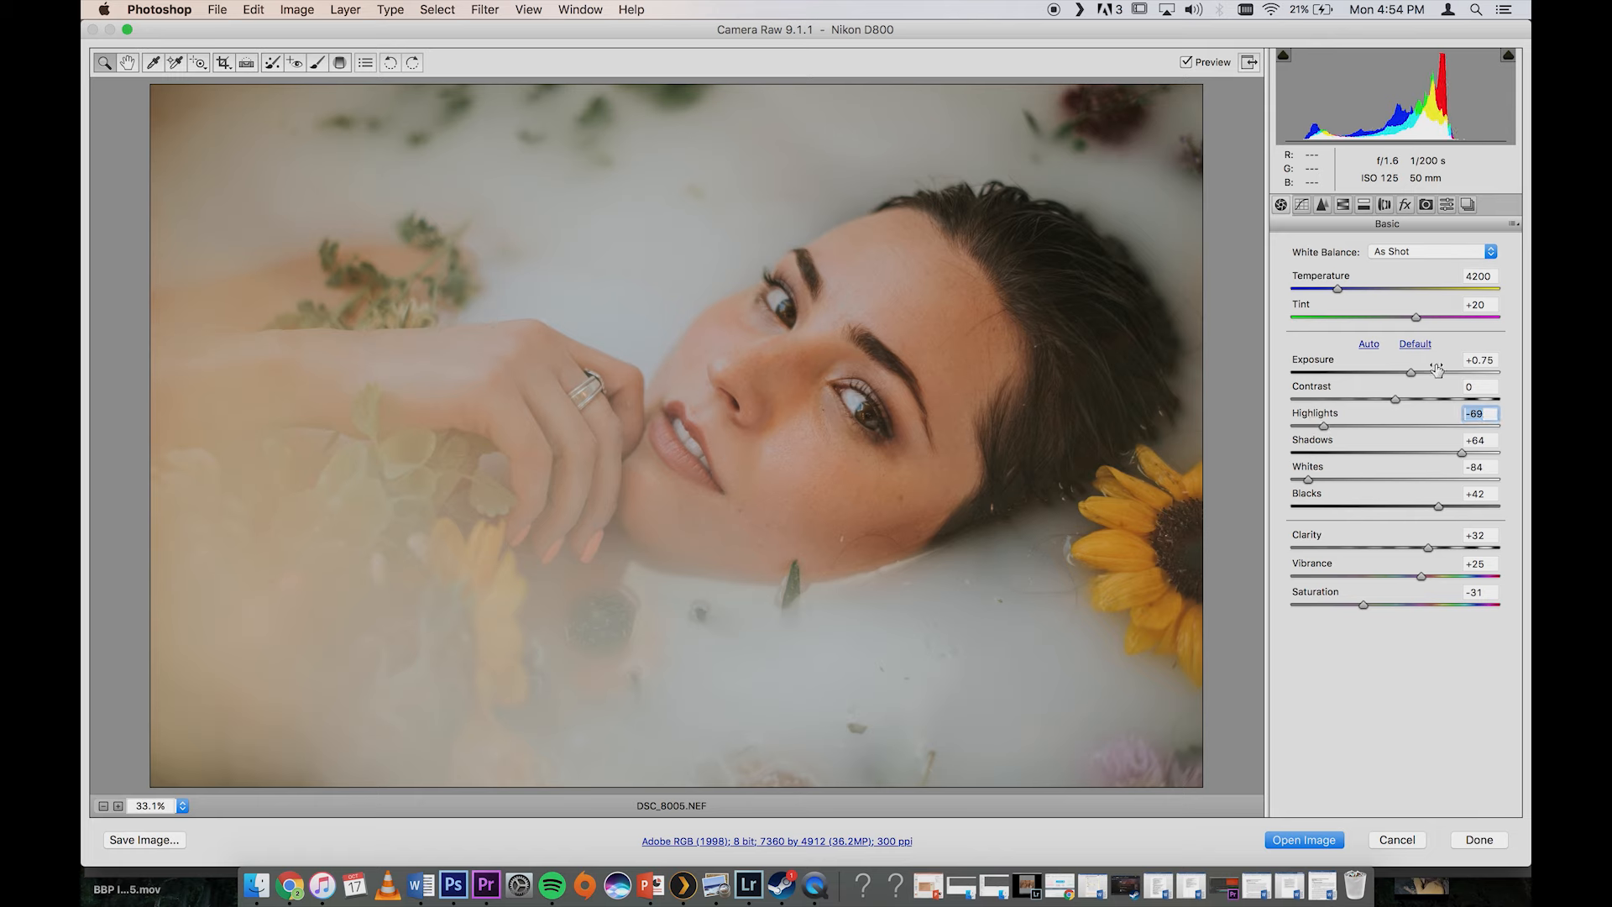
left_click_drag(1413, 371, 1413, 371)
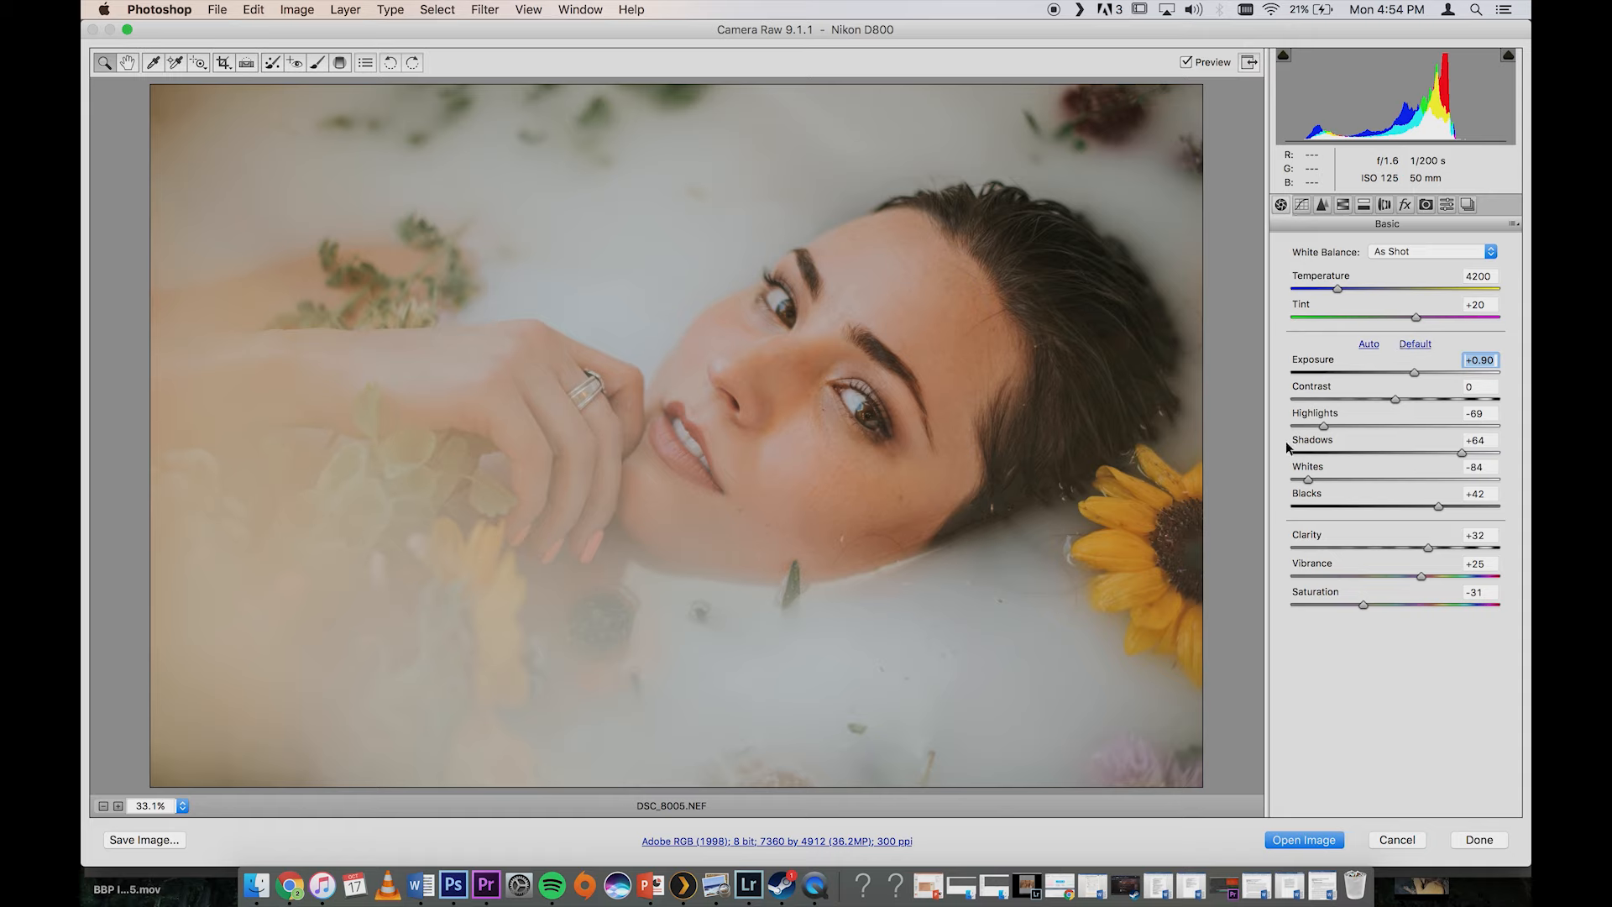
Step: Open the adjusted raw image in Photoshop and run the Frequency Separation action with a Gaussian Blur radius of 8.5 pixels
left_click(1318, 836)
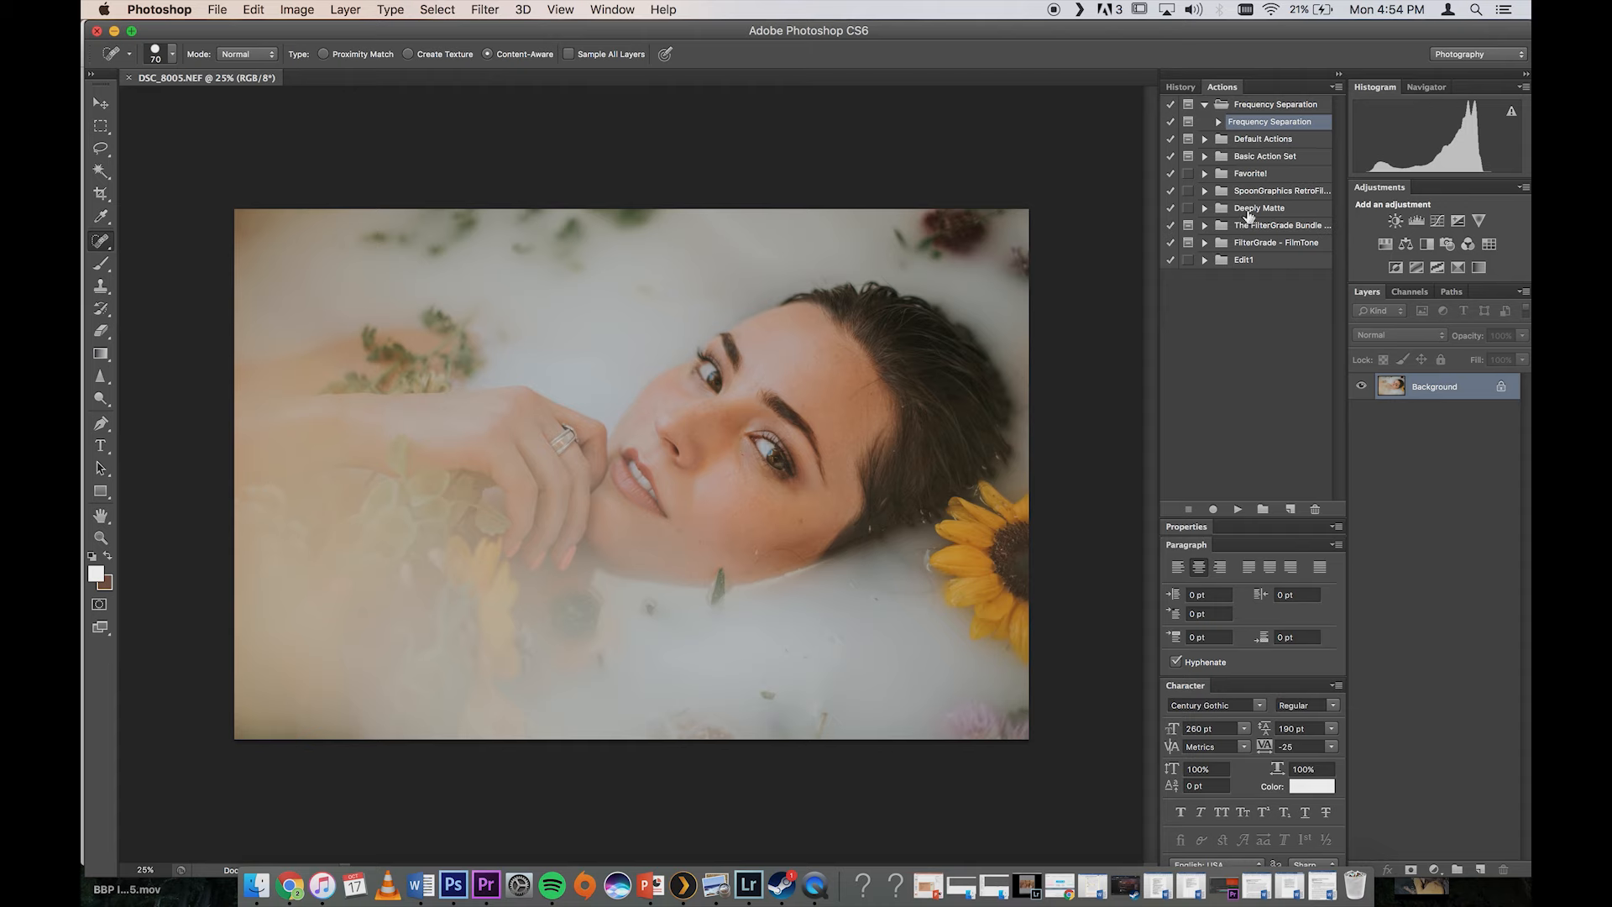
left_click(1236, 509)
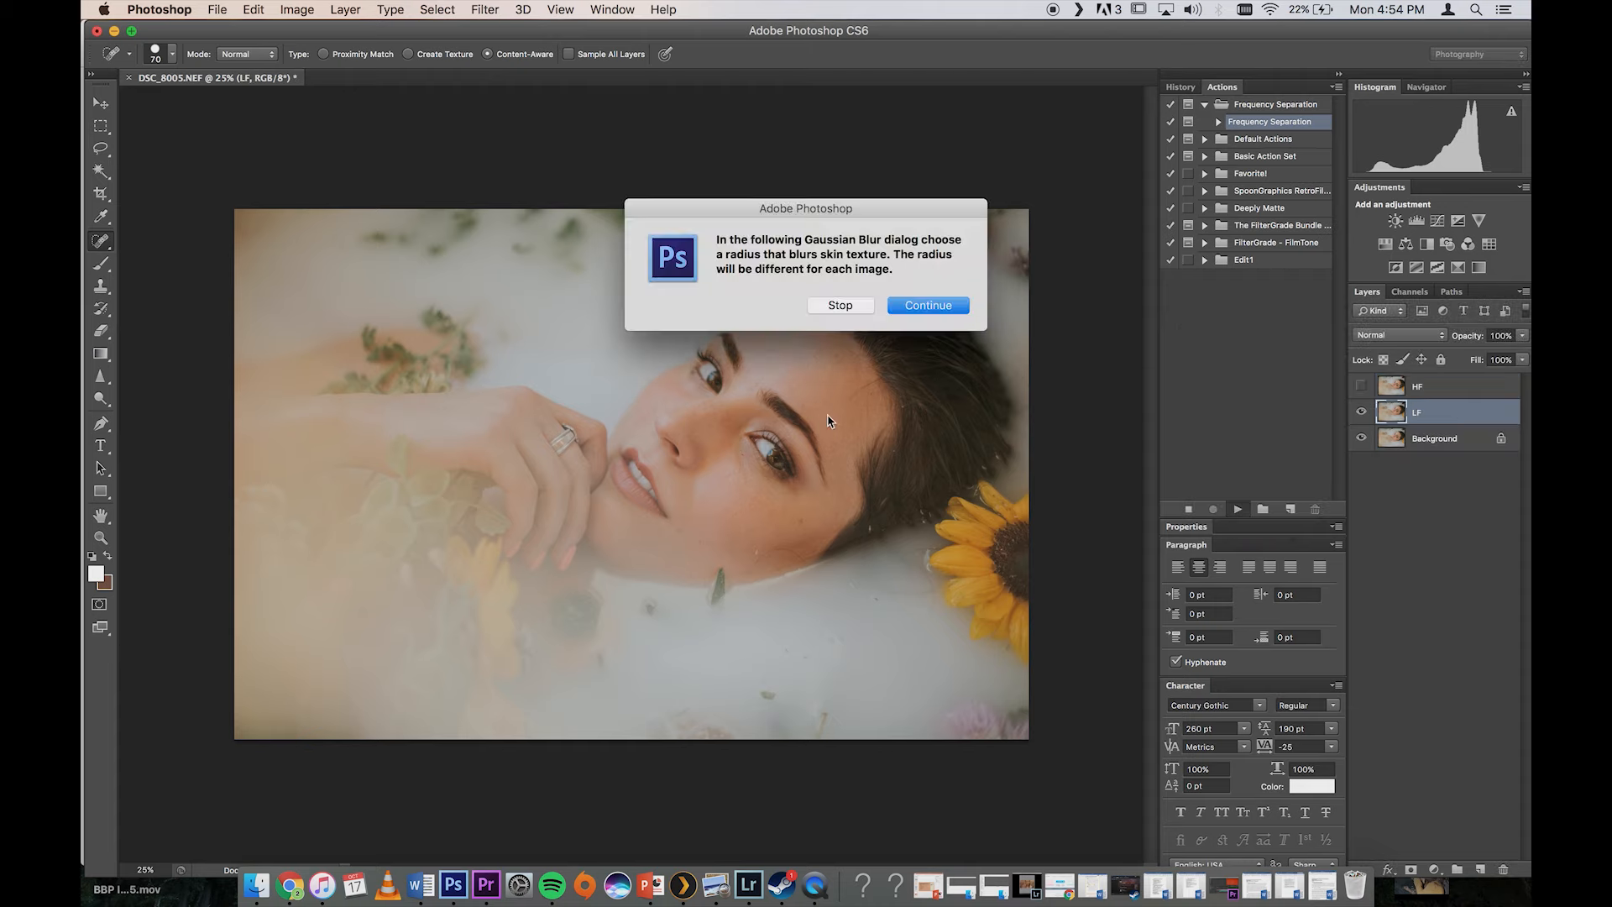
left_click(928, 305)
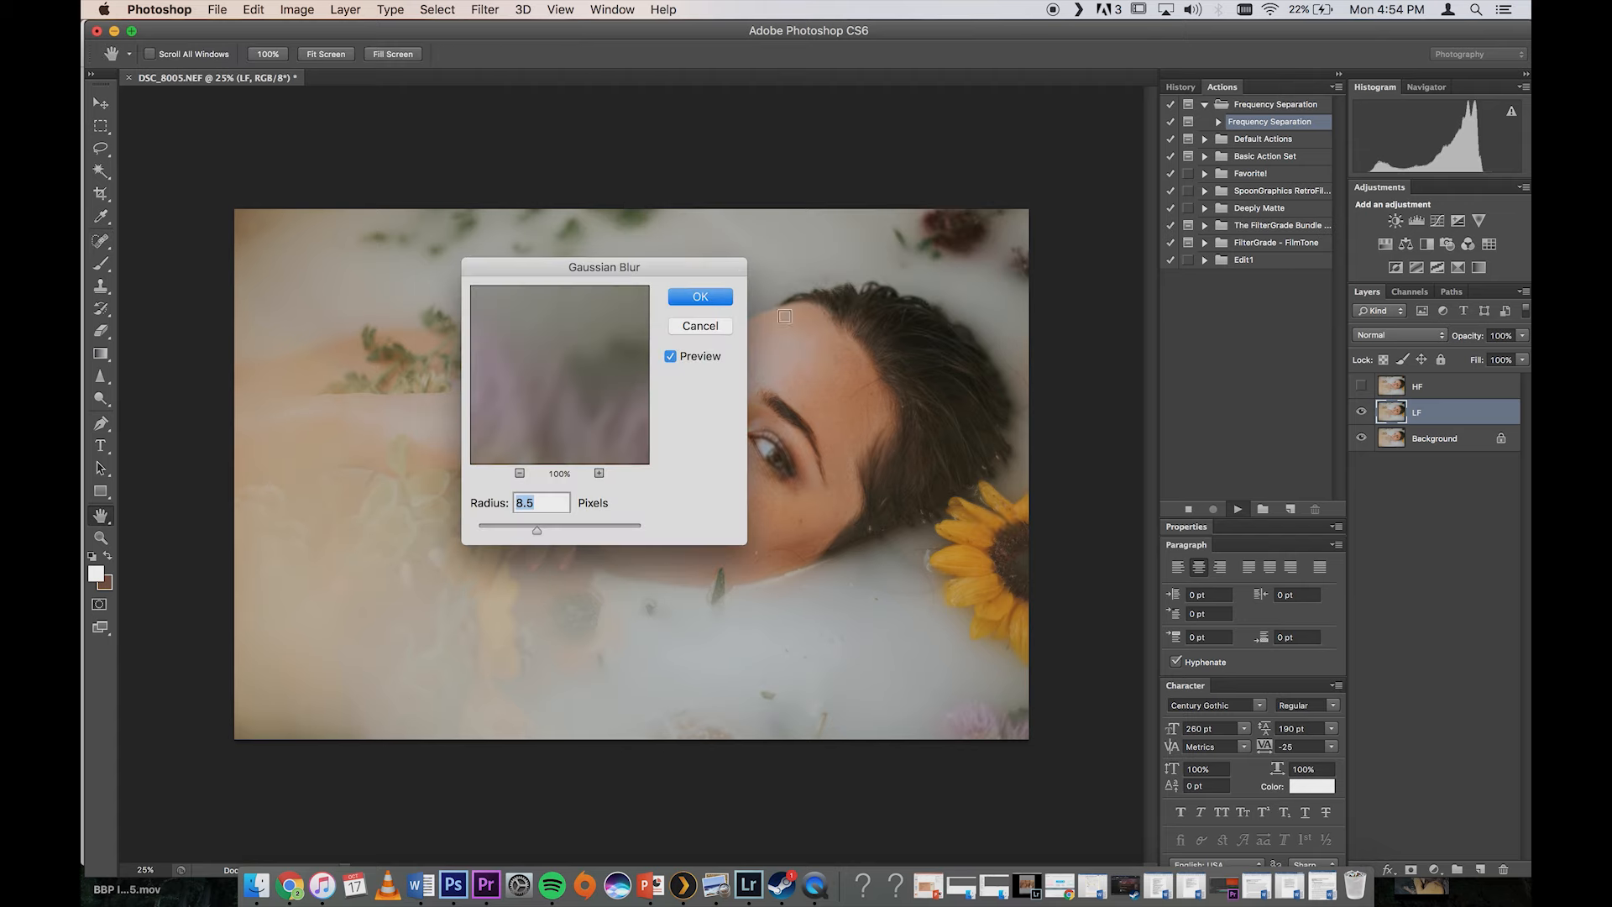
left_click(700, 296)
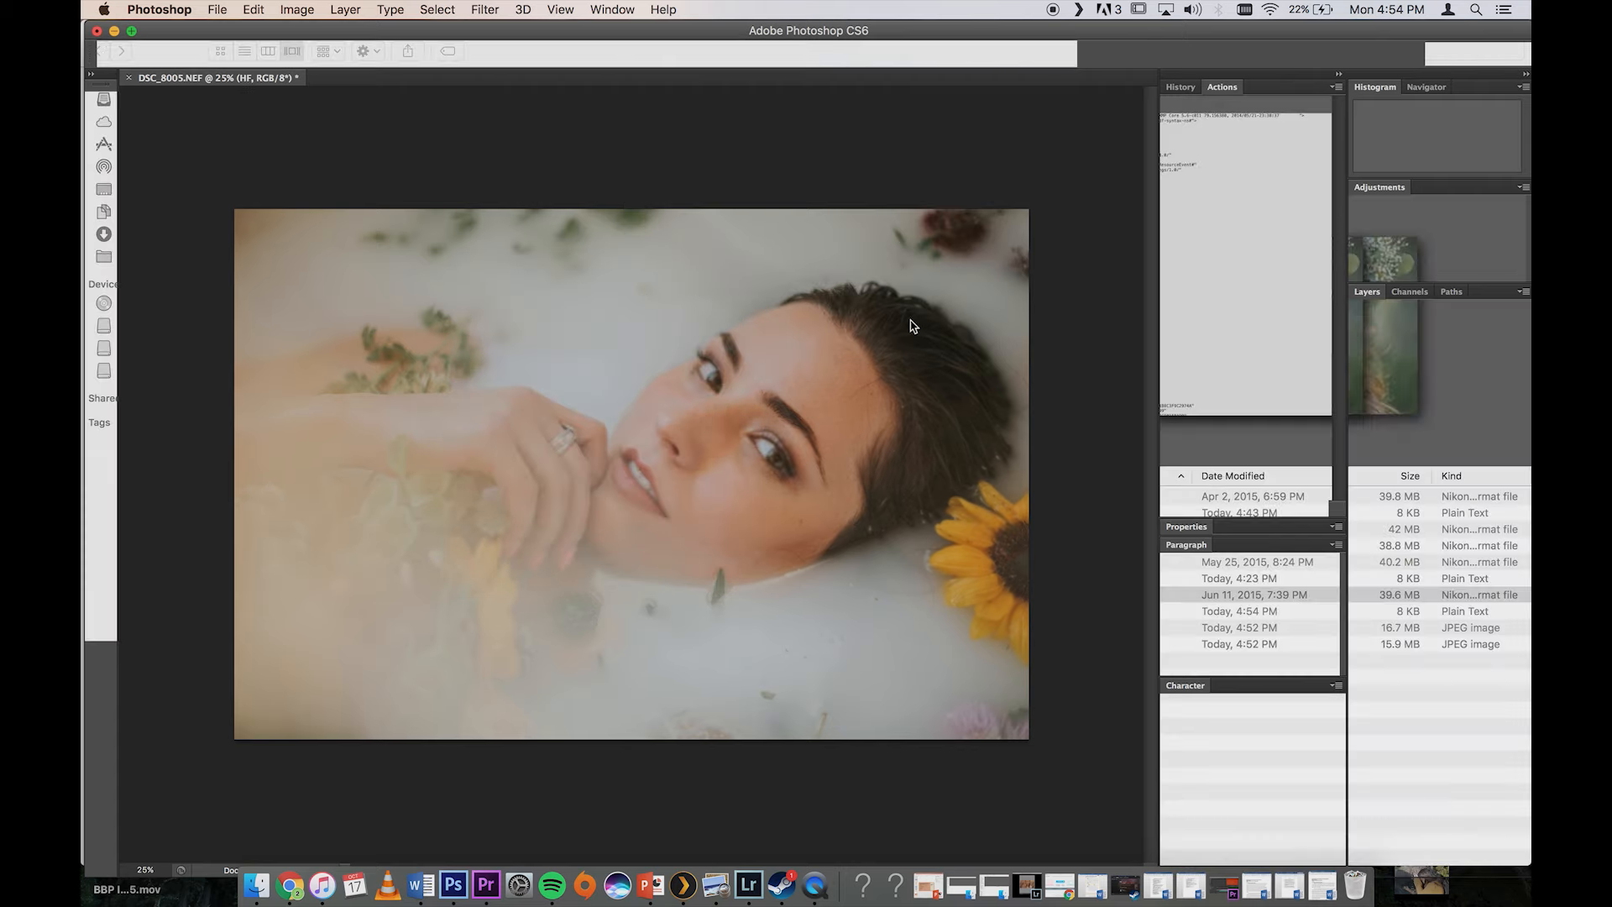
left_click(924, 312)
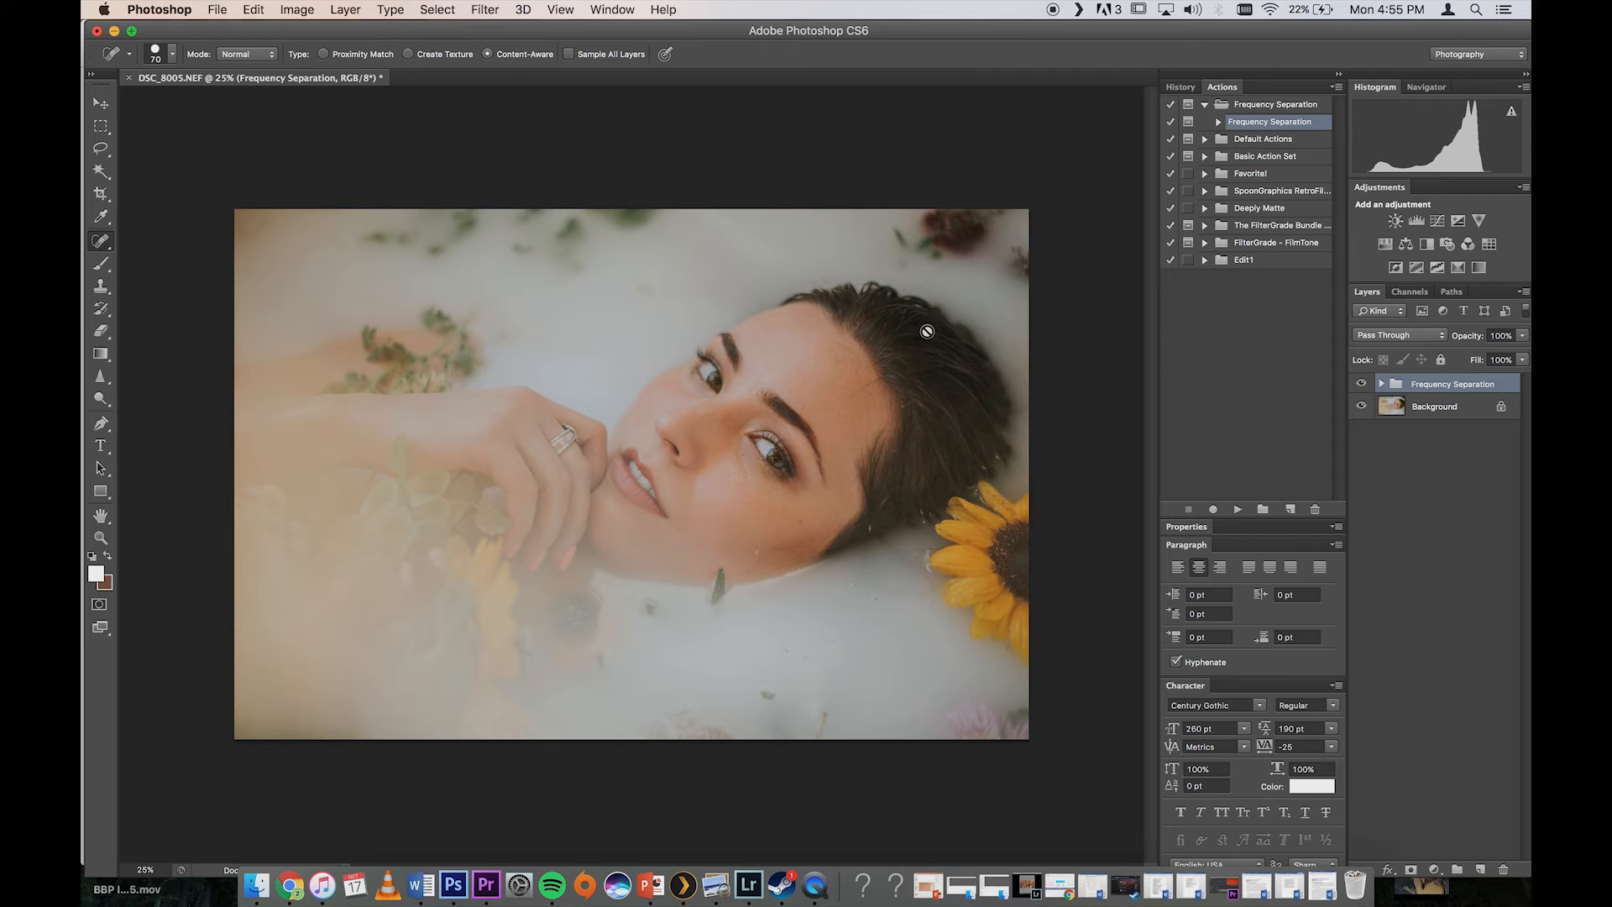
Step: Expand the Frequency Separation group and hide the Background layer
left_click(1382, 384)
left_click(1360, 458)
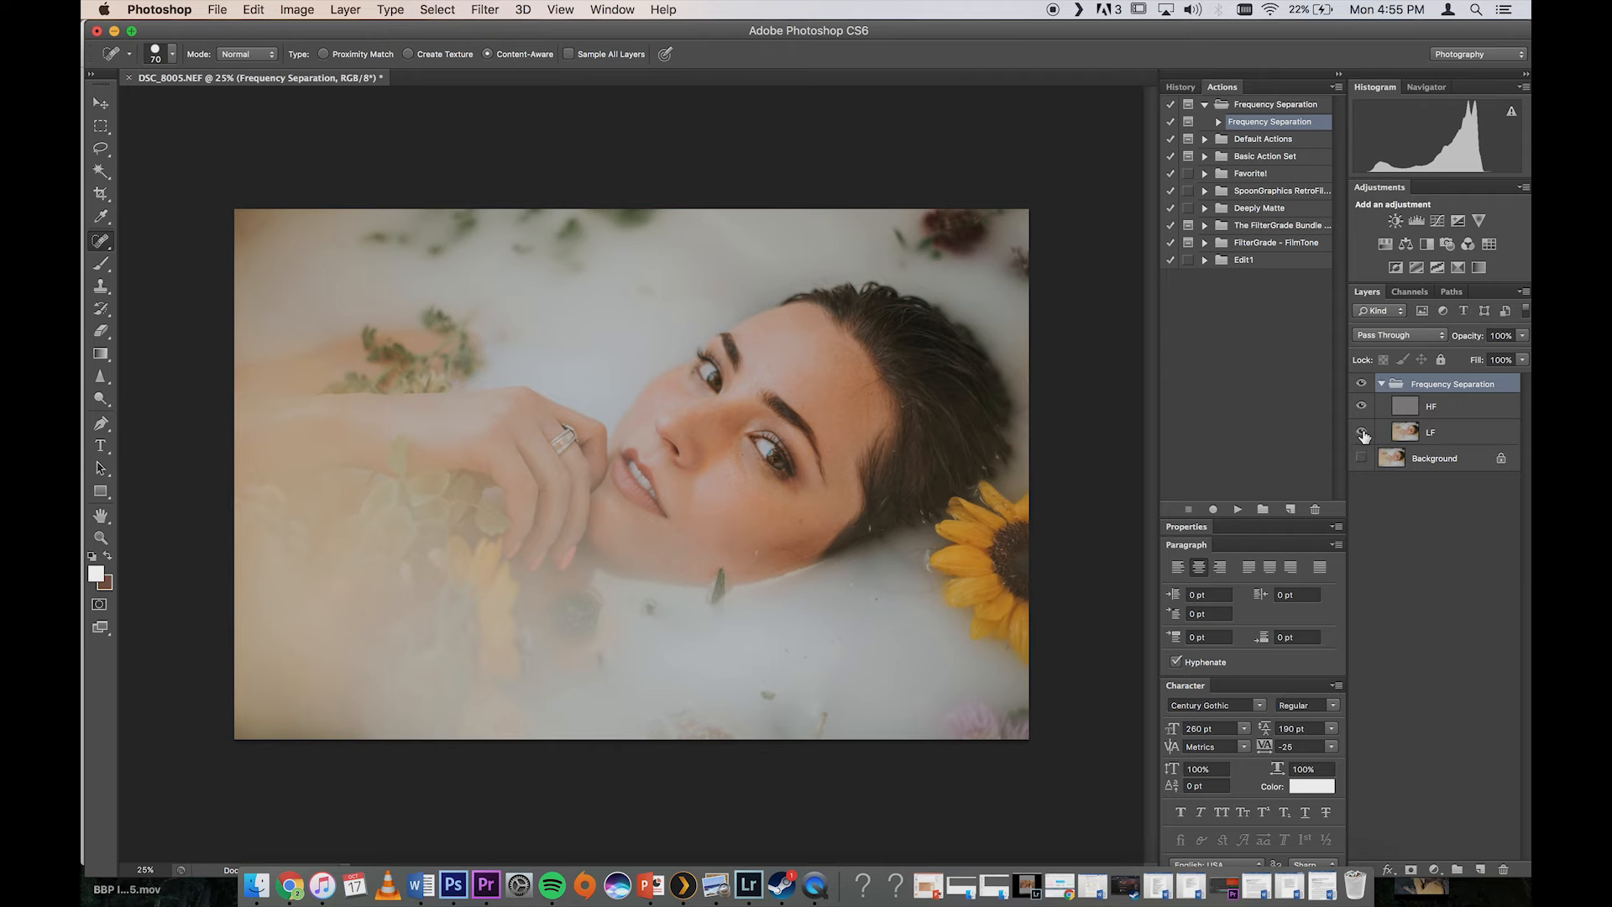
Step: Examine the HF texture layer and the LF color layer separately, then show both layers again
left_click(1362, 432)
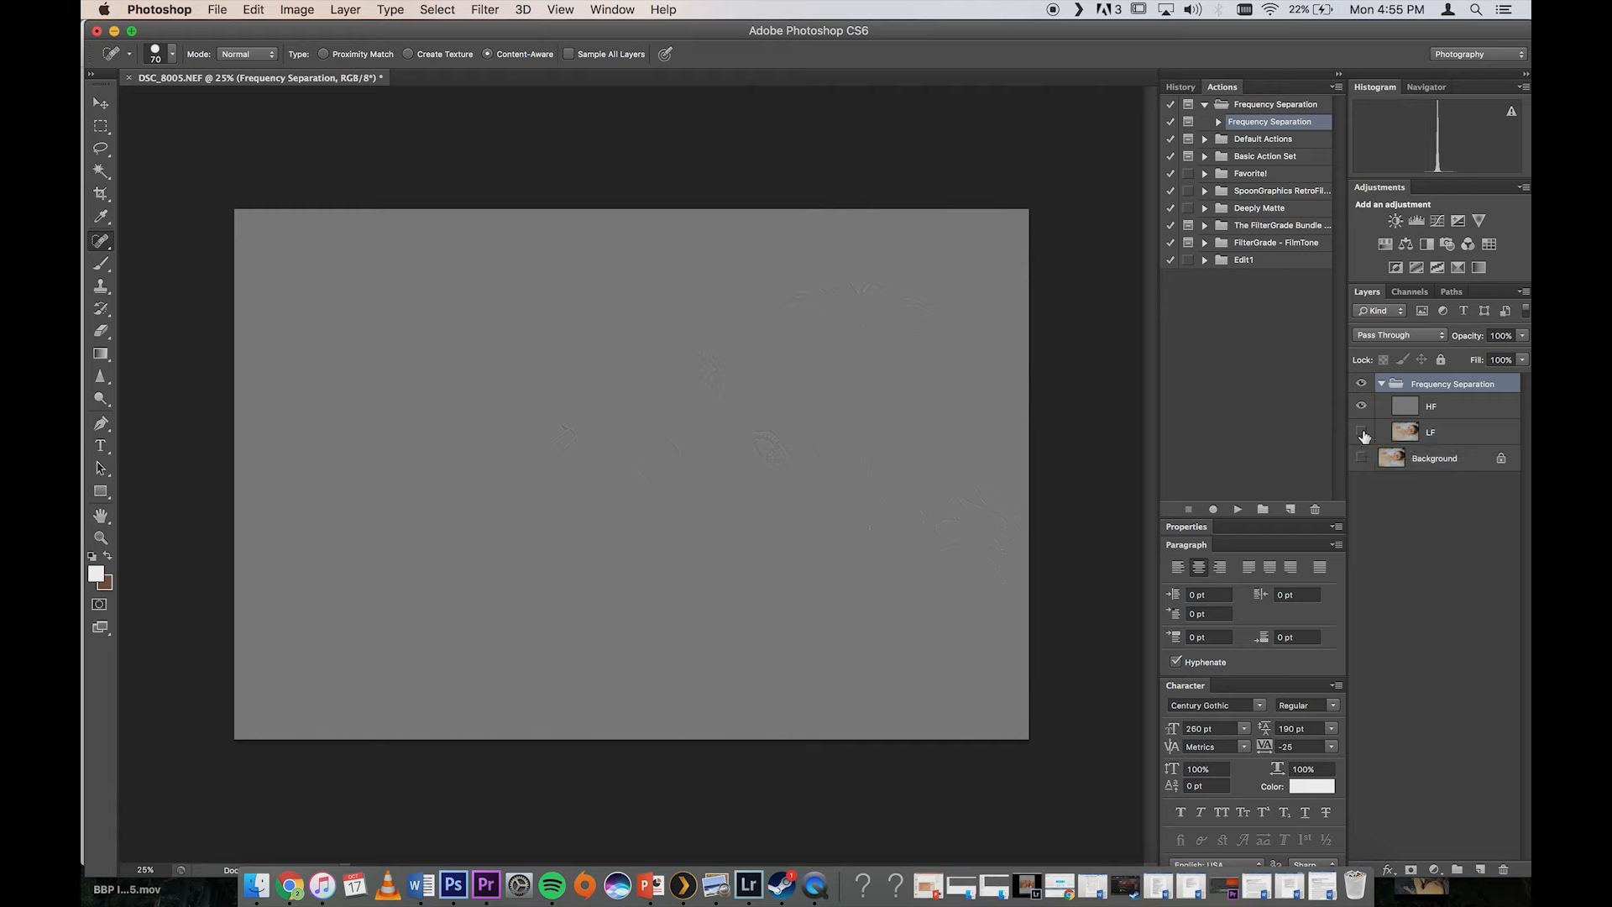
key("super+0")
key("super+equal")
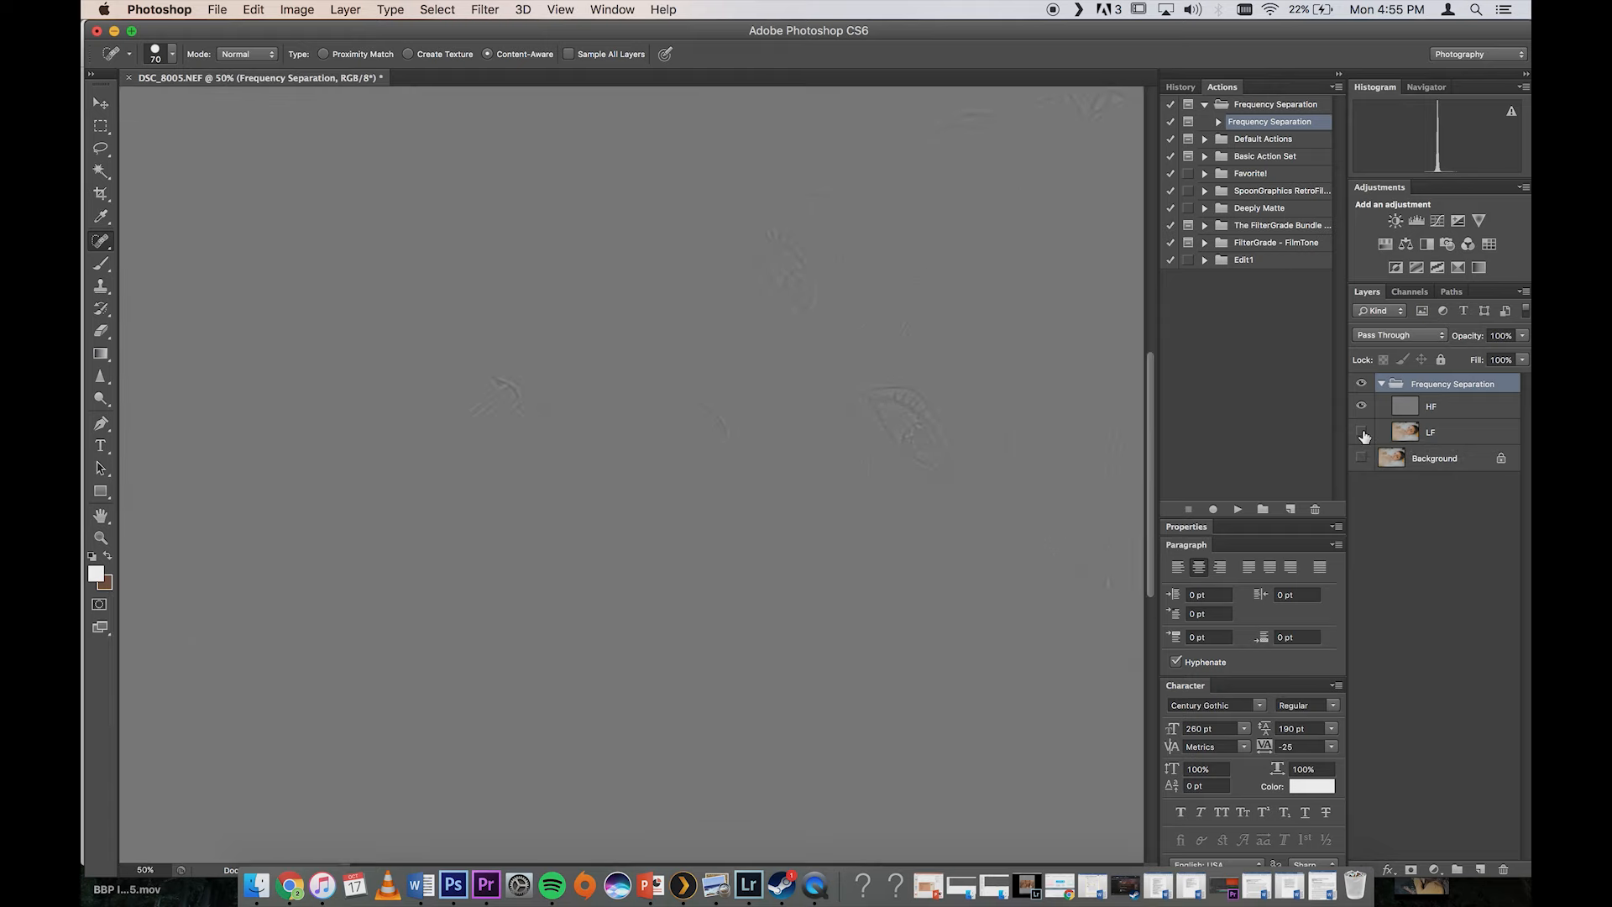
key("super+minus")
key("super+minus")
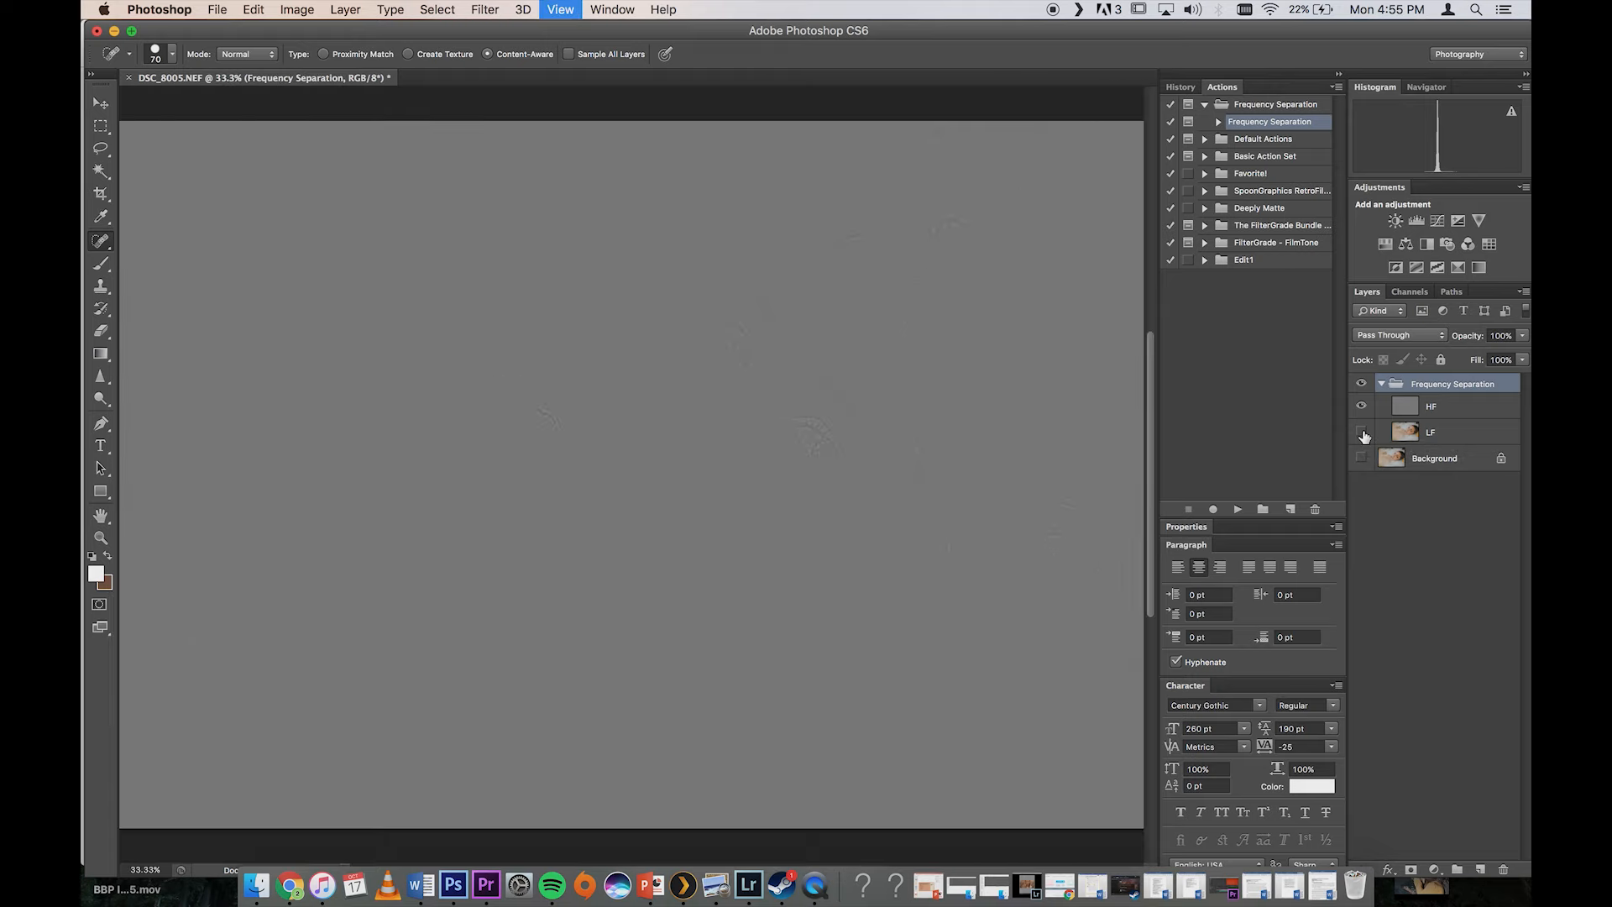
left_click(1361, 405)
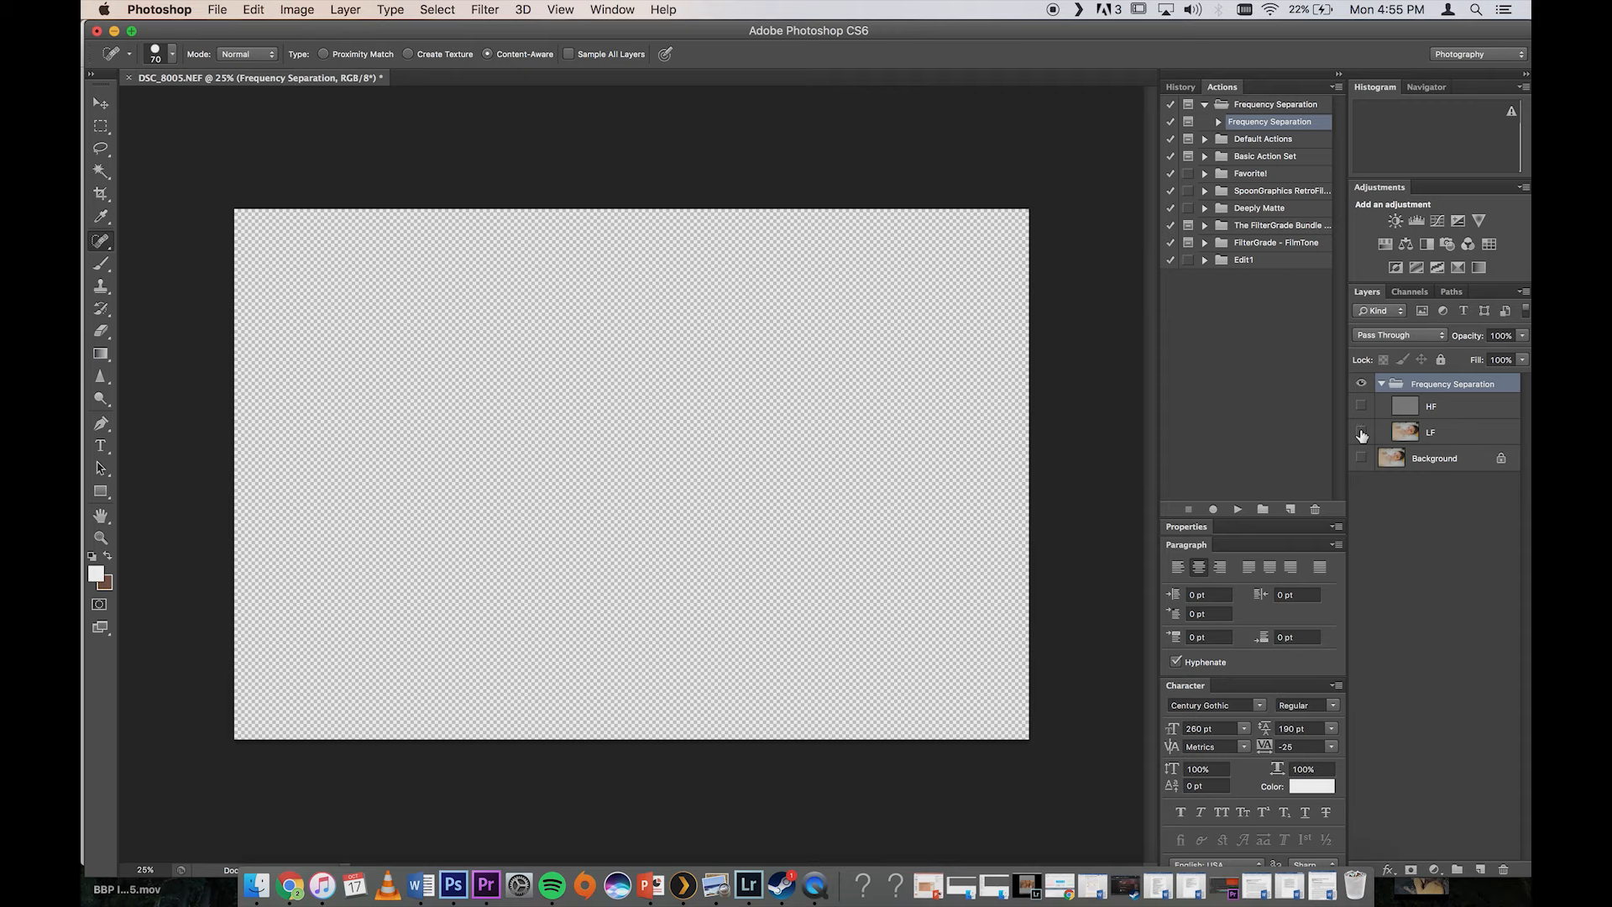
left_click(1360, 431)
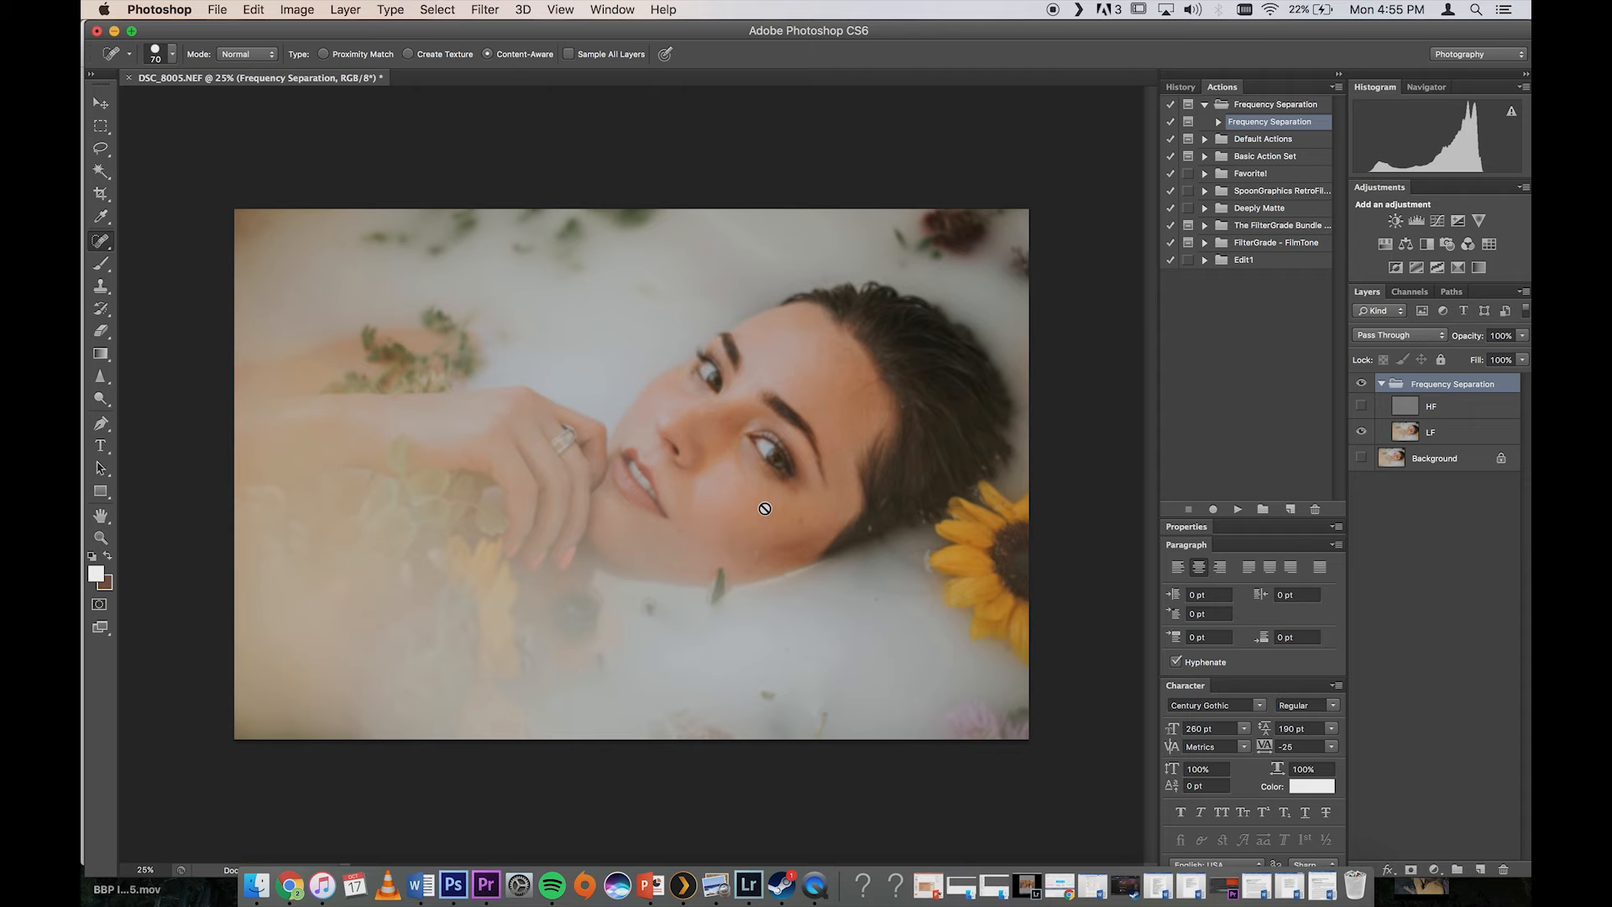
left_click(1361, 406)
Step: Select the cheek area between the nose and the lower eye with the Lasso tool, using a 60 px feather
key("super+equal")
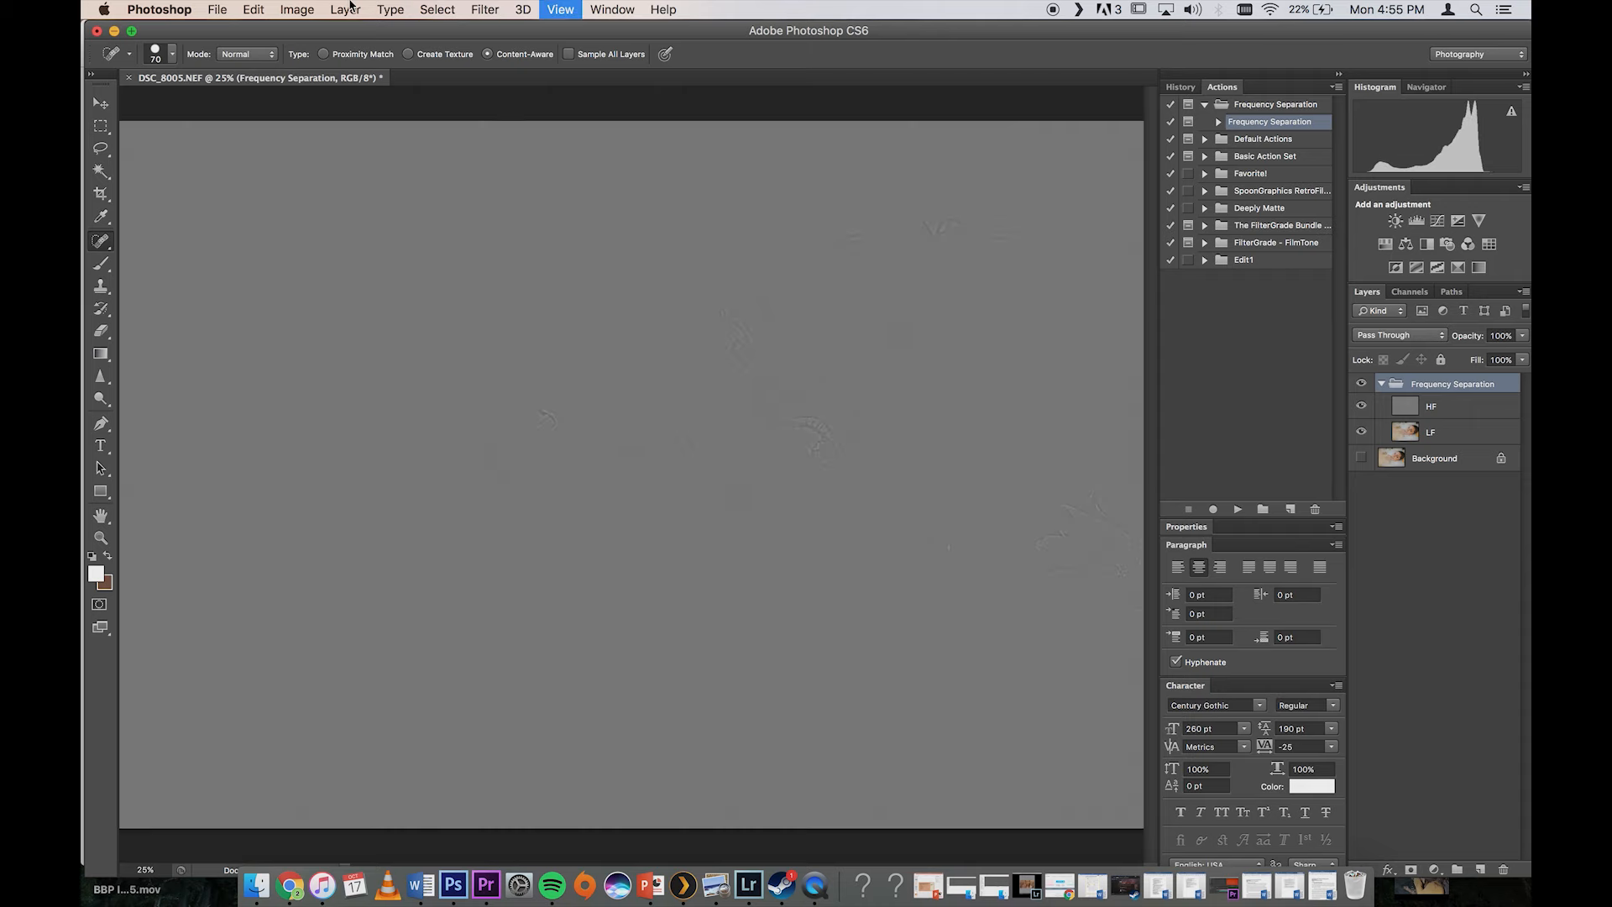
left_click(99, 148)
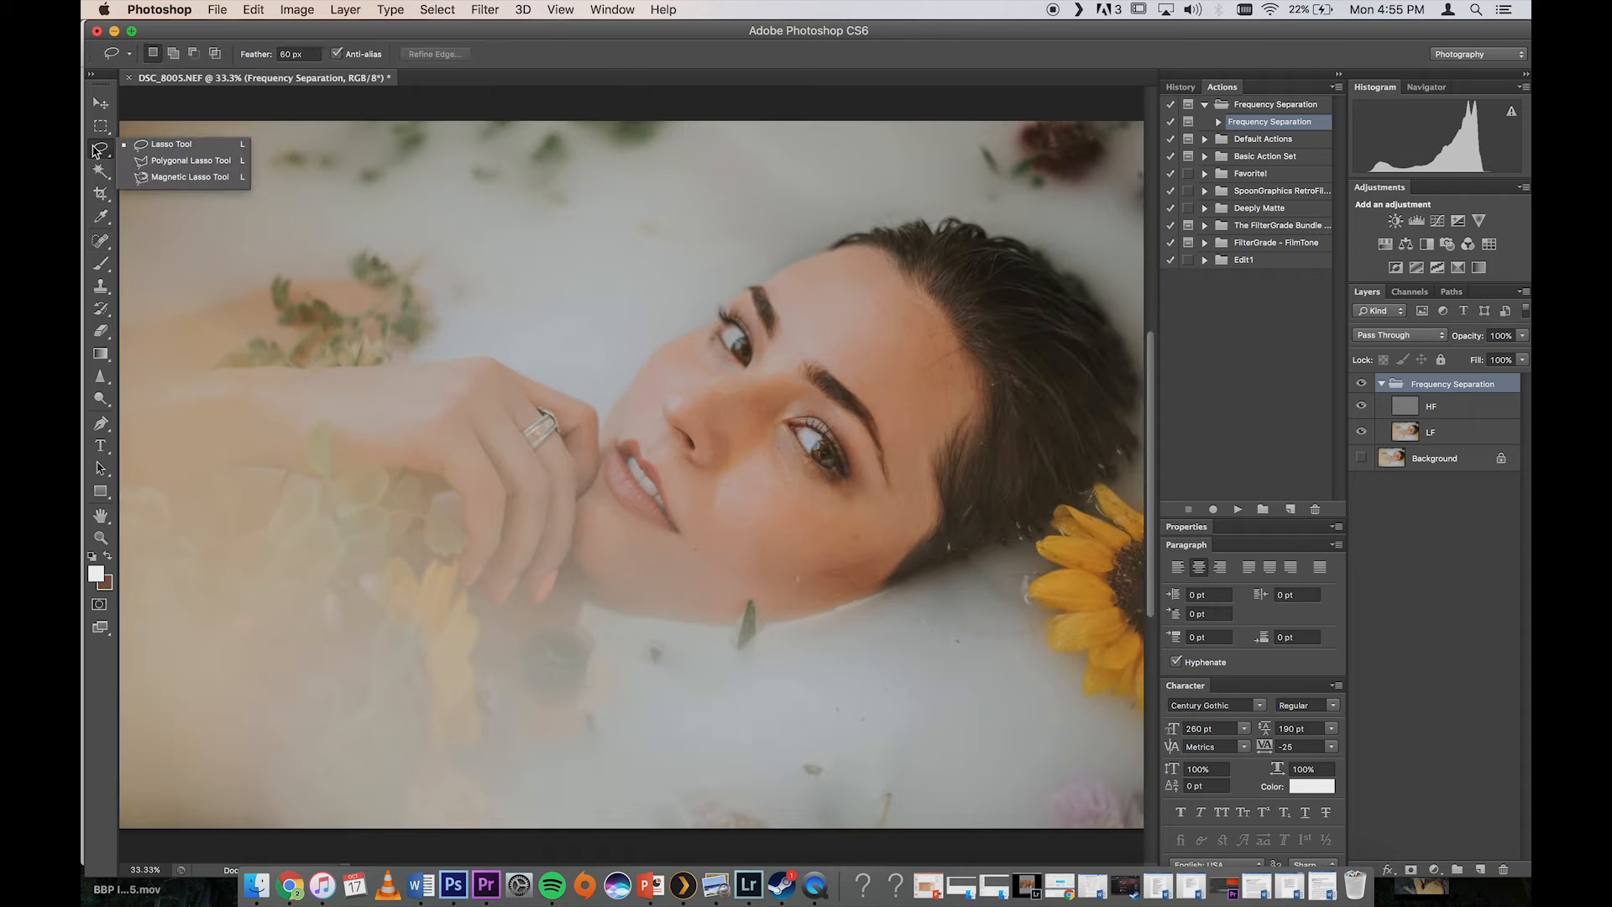
left_click(151, 144)
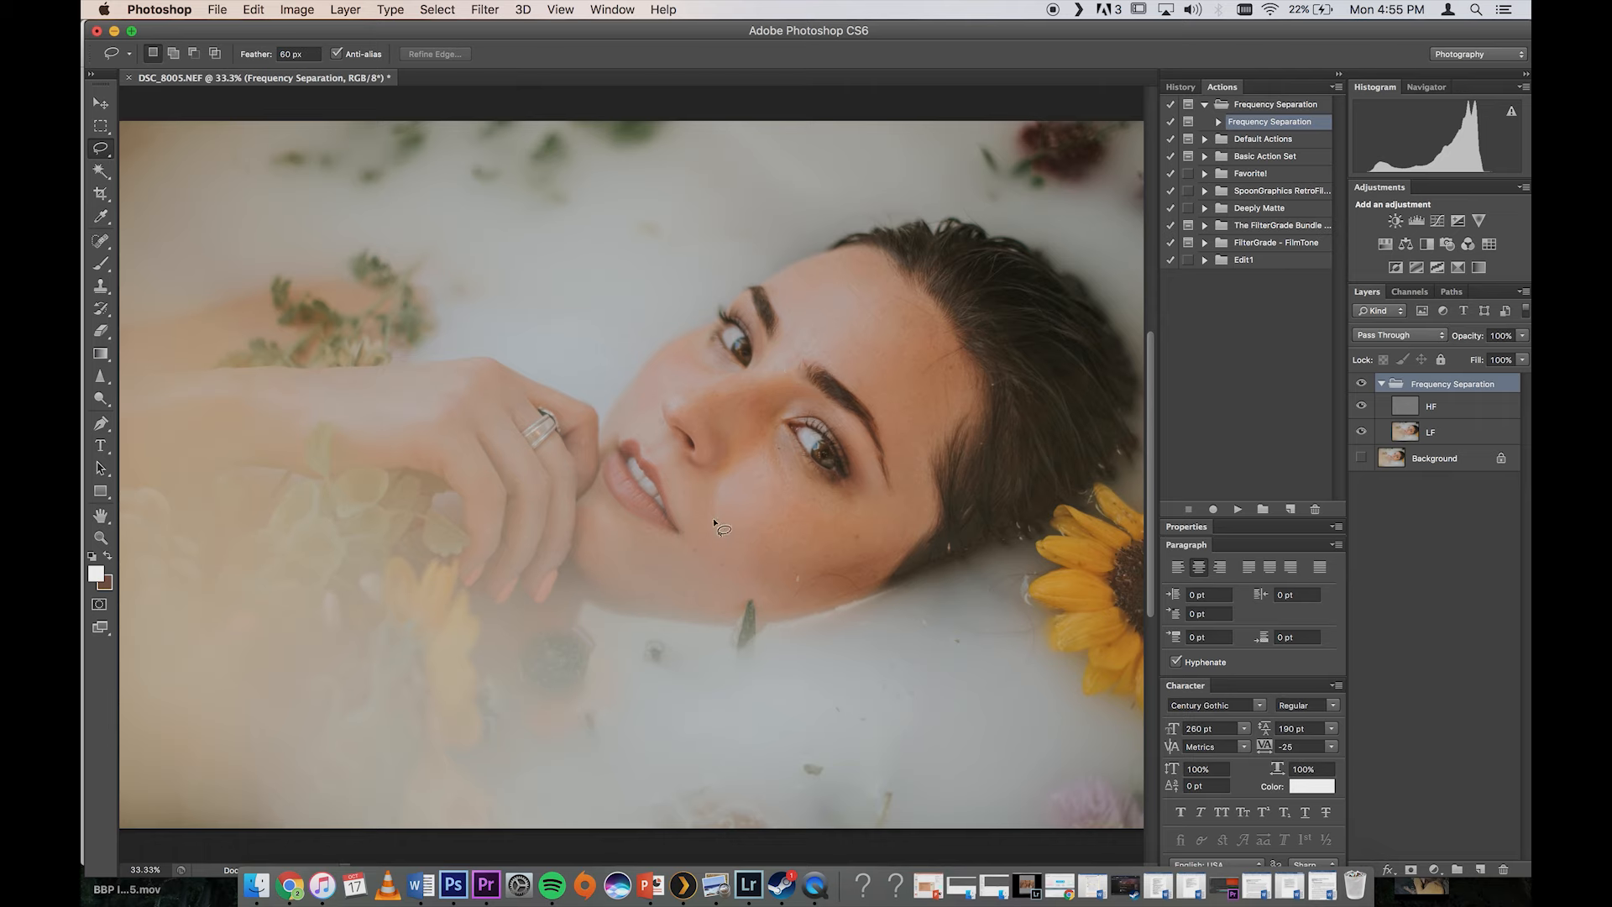
mouse_move(784, 485)
left_mouse_down()
mouse_move(776, 445)
mouse_move(755, 436)
mouse_move(739, 454)
mouse_move(764, 489)
left_mouse_up()
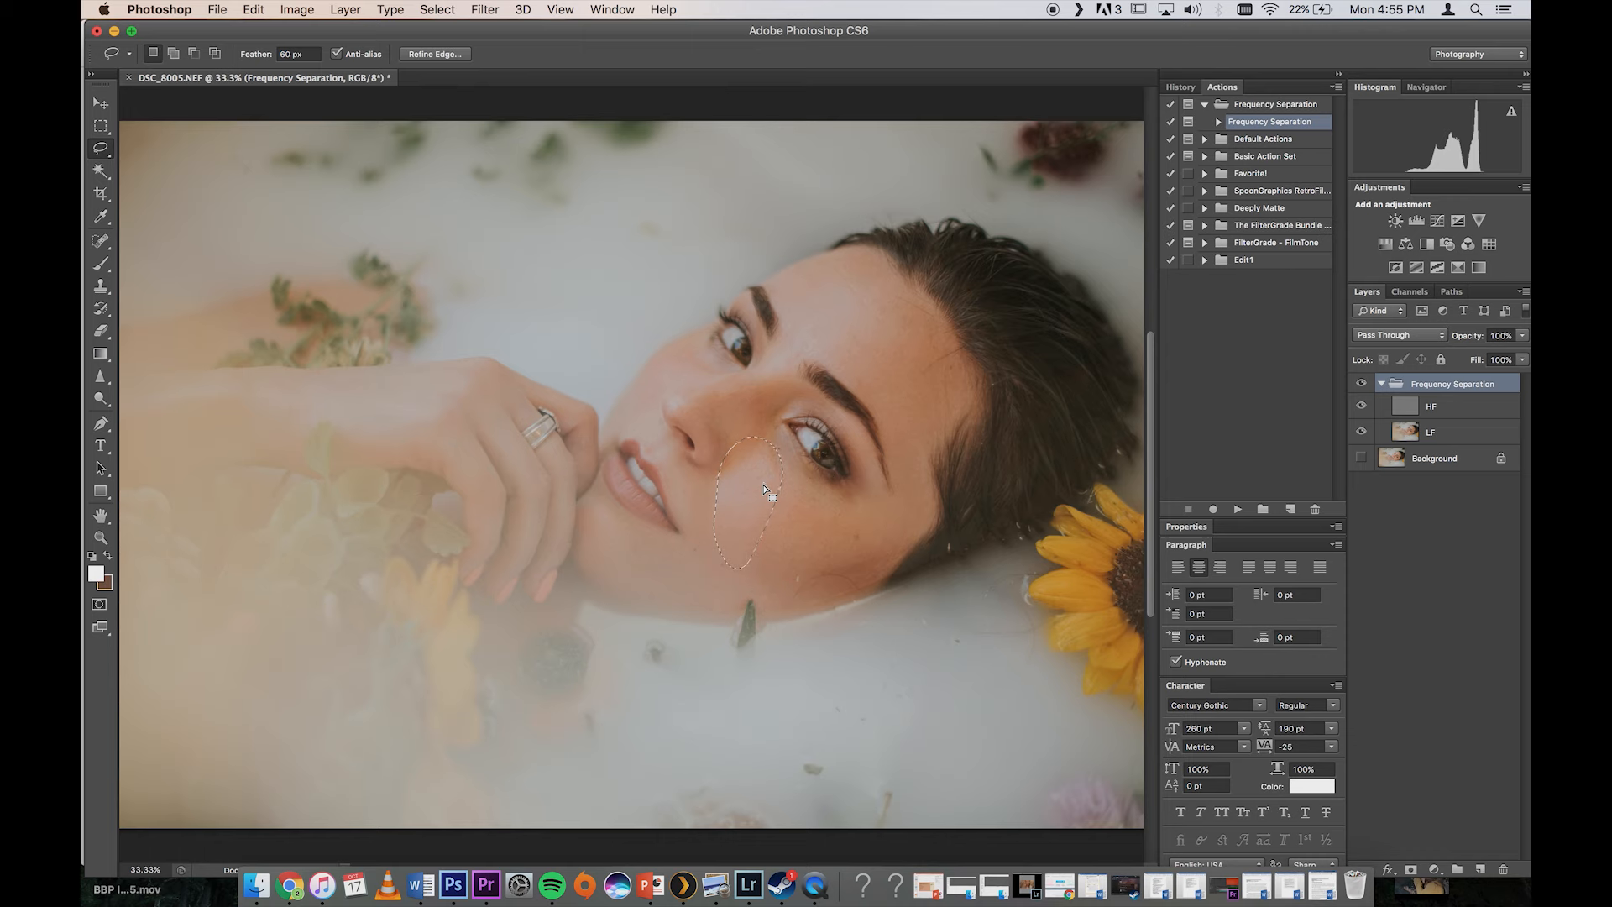
Step: Apply a Gaussian Blur with a slightly increased radius to the selected cheek area on the LF layer, and deselect it
left_click(495, 10)
left_click(1428, 435)
left_click(1429, 433)
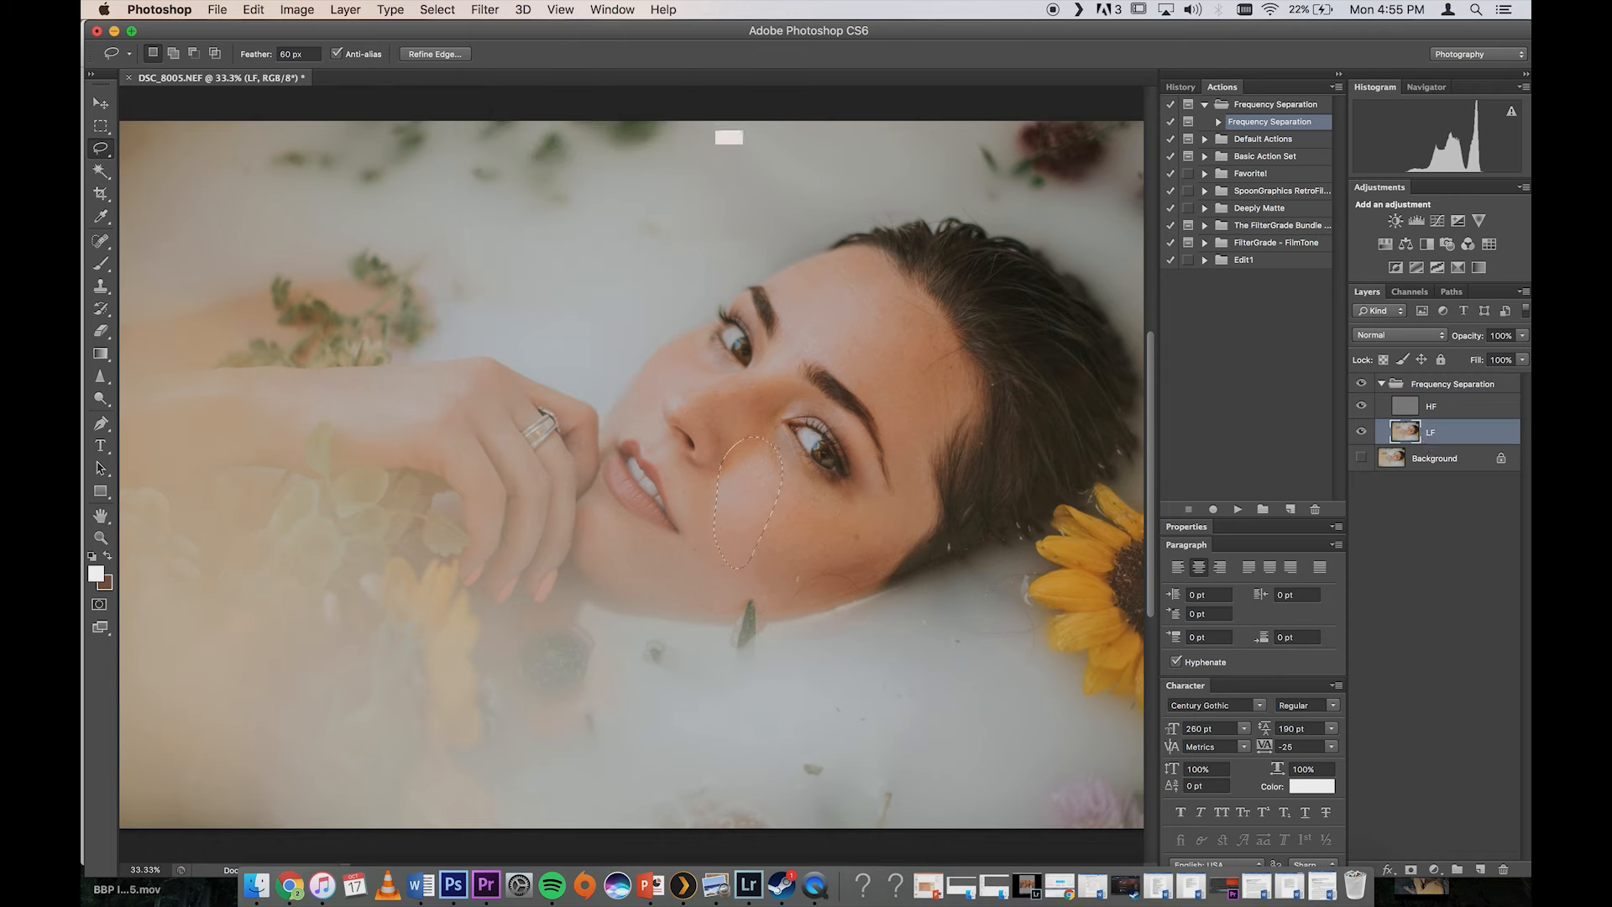
left_click(486, 10)
mouse_move(531, 212)
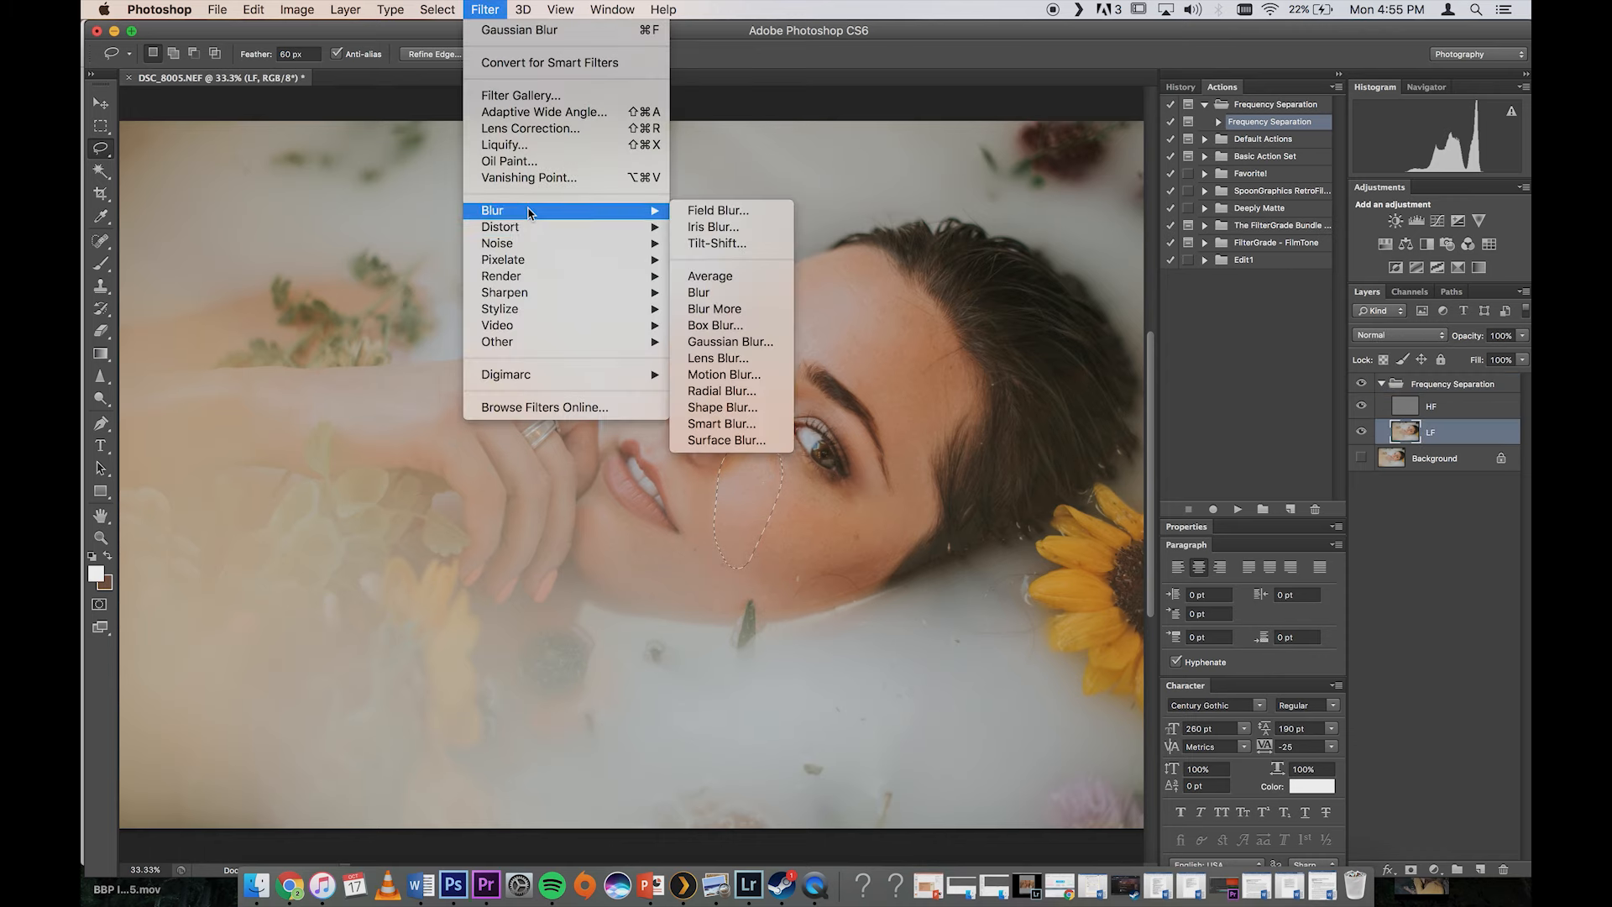
left_click(728, 344)
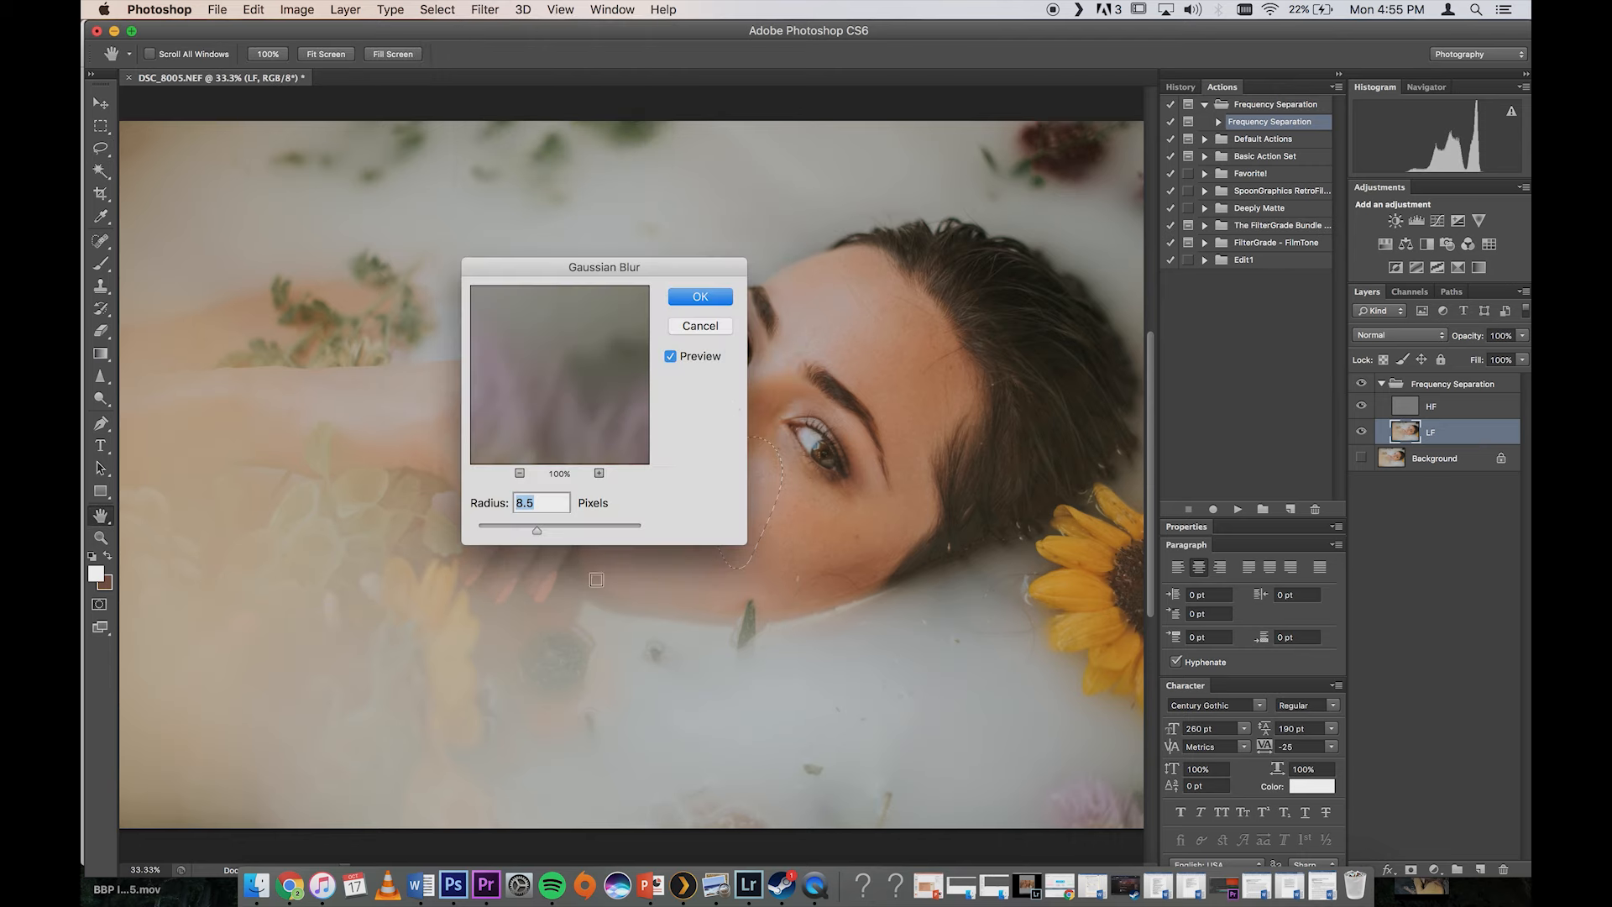
left_click(551, 530)
left_click_drag(549, 534, 547, 536)
left_click(699, 297)
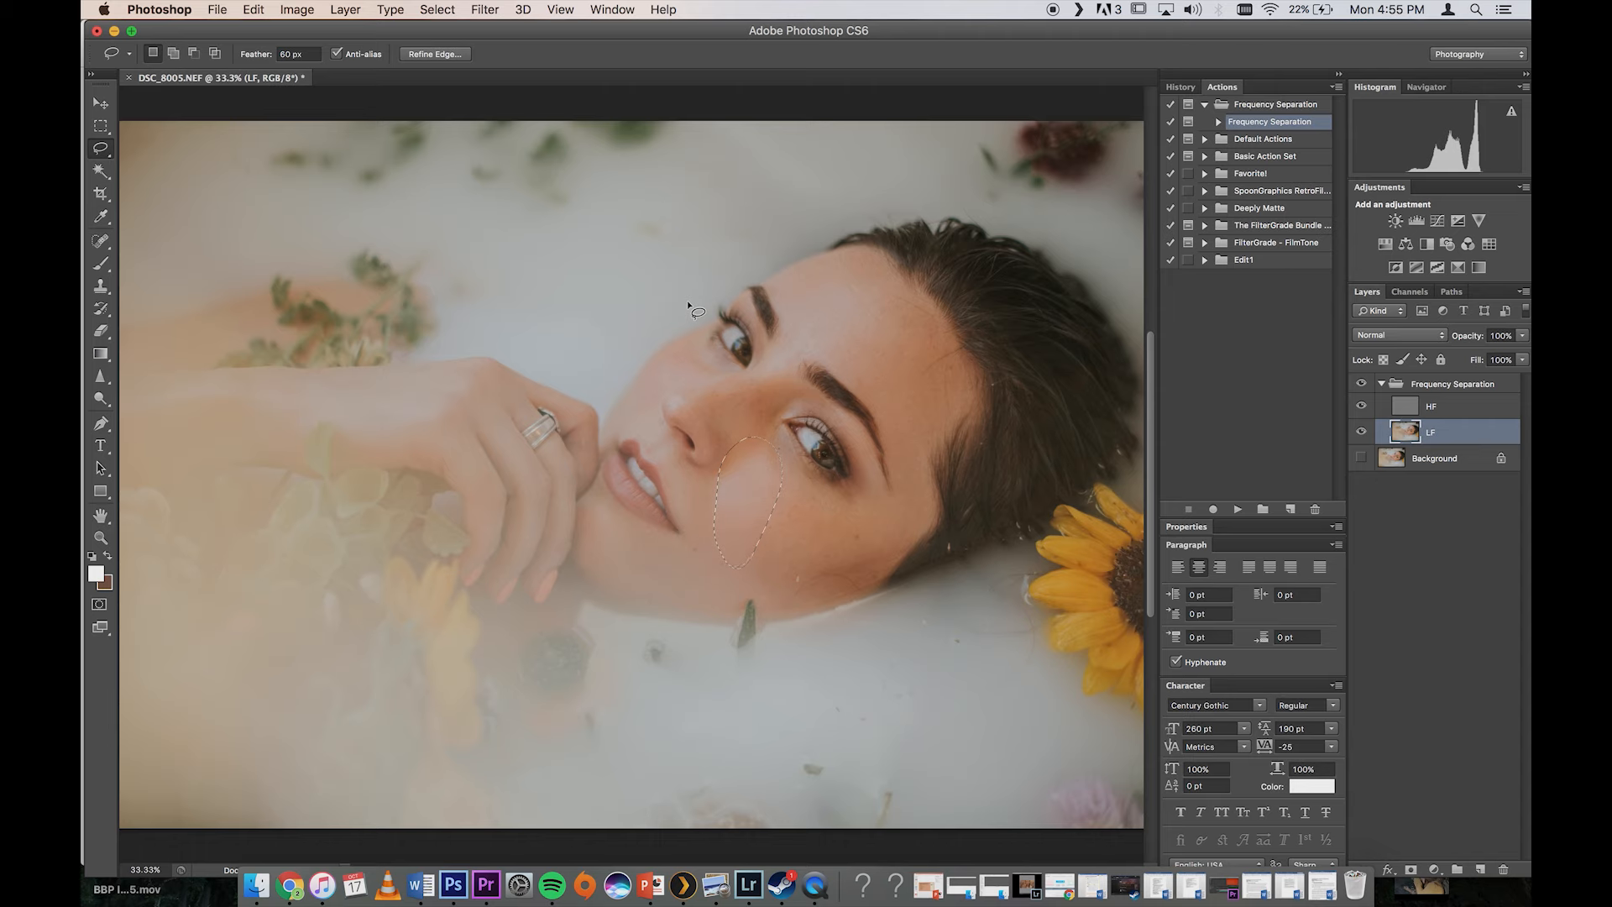
key("super+d")
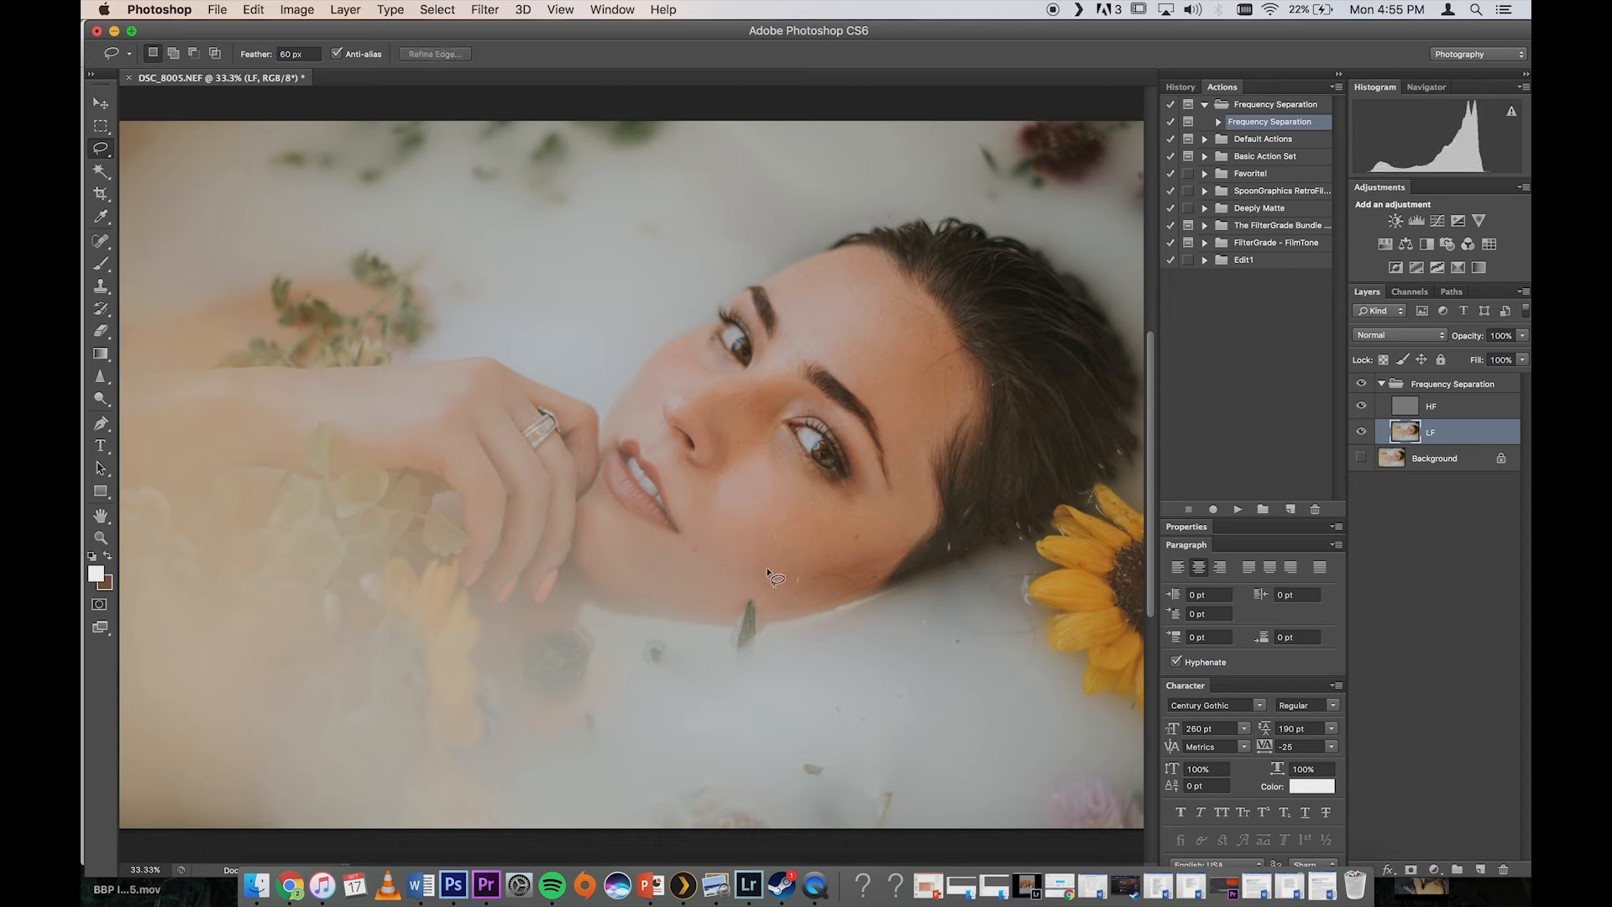
Step: Lasso the outer cheek below the eye and reapply the Gaussian Blur to it on the LF layer
mouse_move(769, 587)
left_mouse_down()
mouse_move(760, 545)
mouse_move(801, 497)
mouse_move(859, 502)
mouse_move(880, 529)
mouse_move(826, 576)
mouse_move(770, 582)
left_mouse_up()
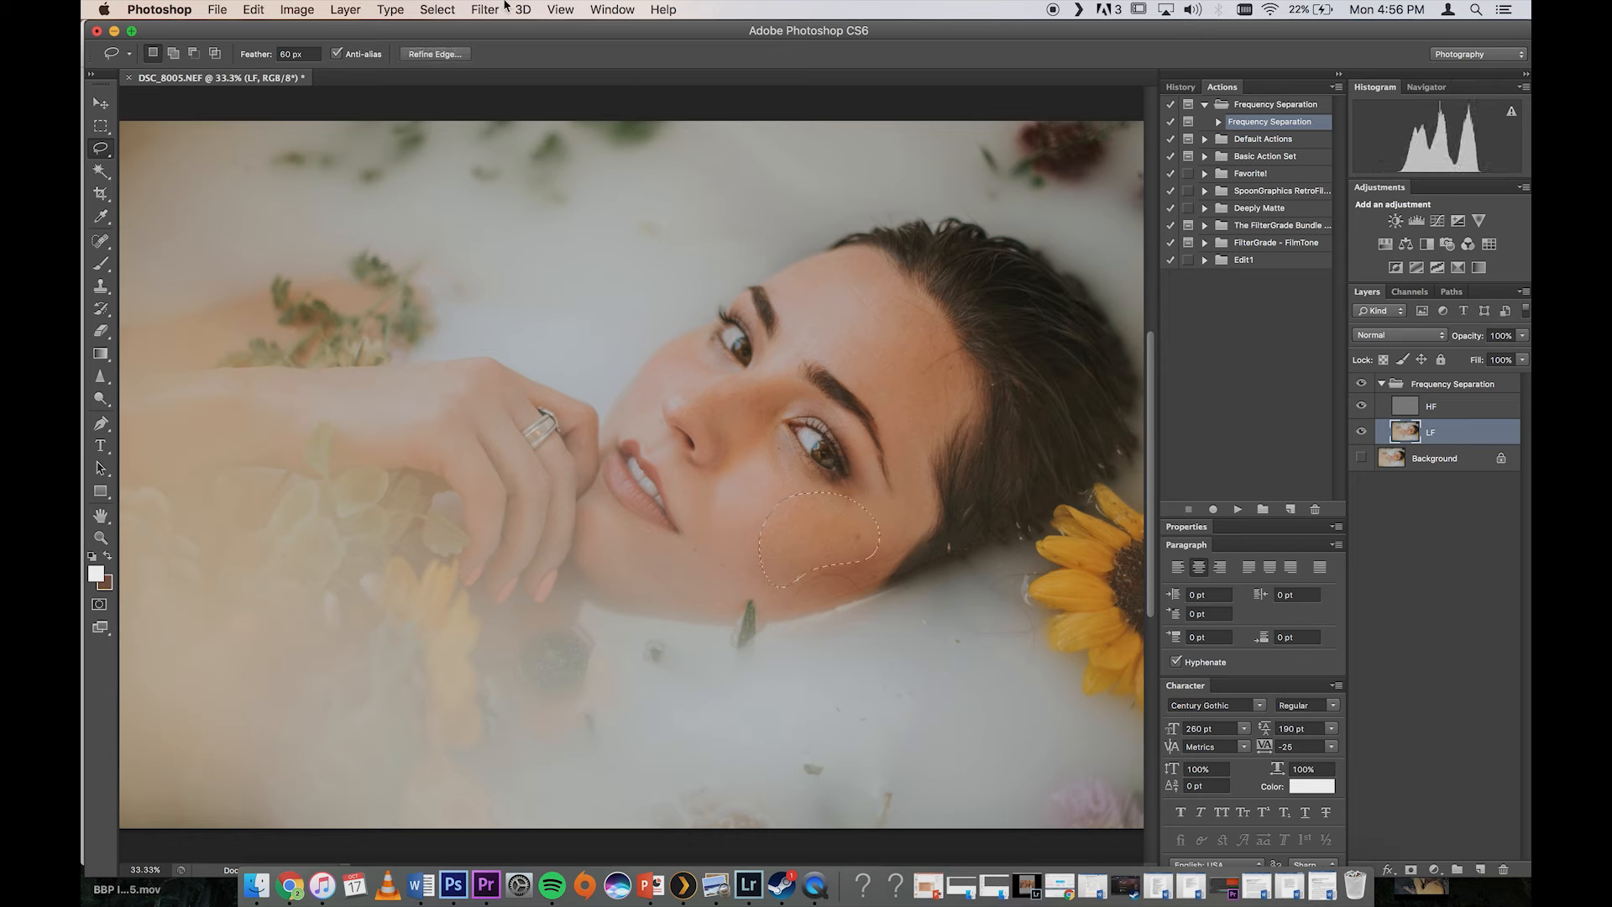
left_click(502, 10)
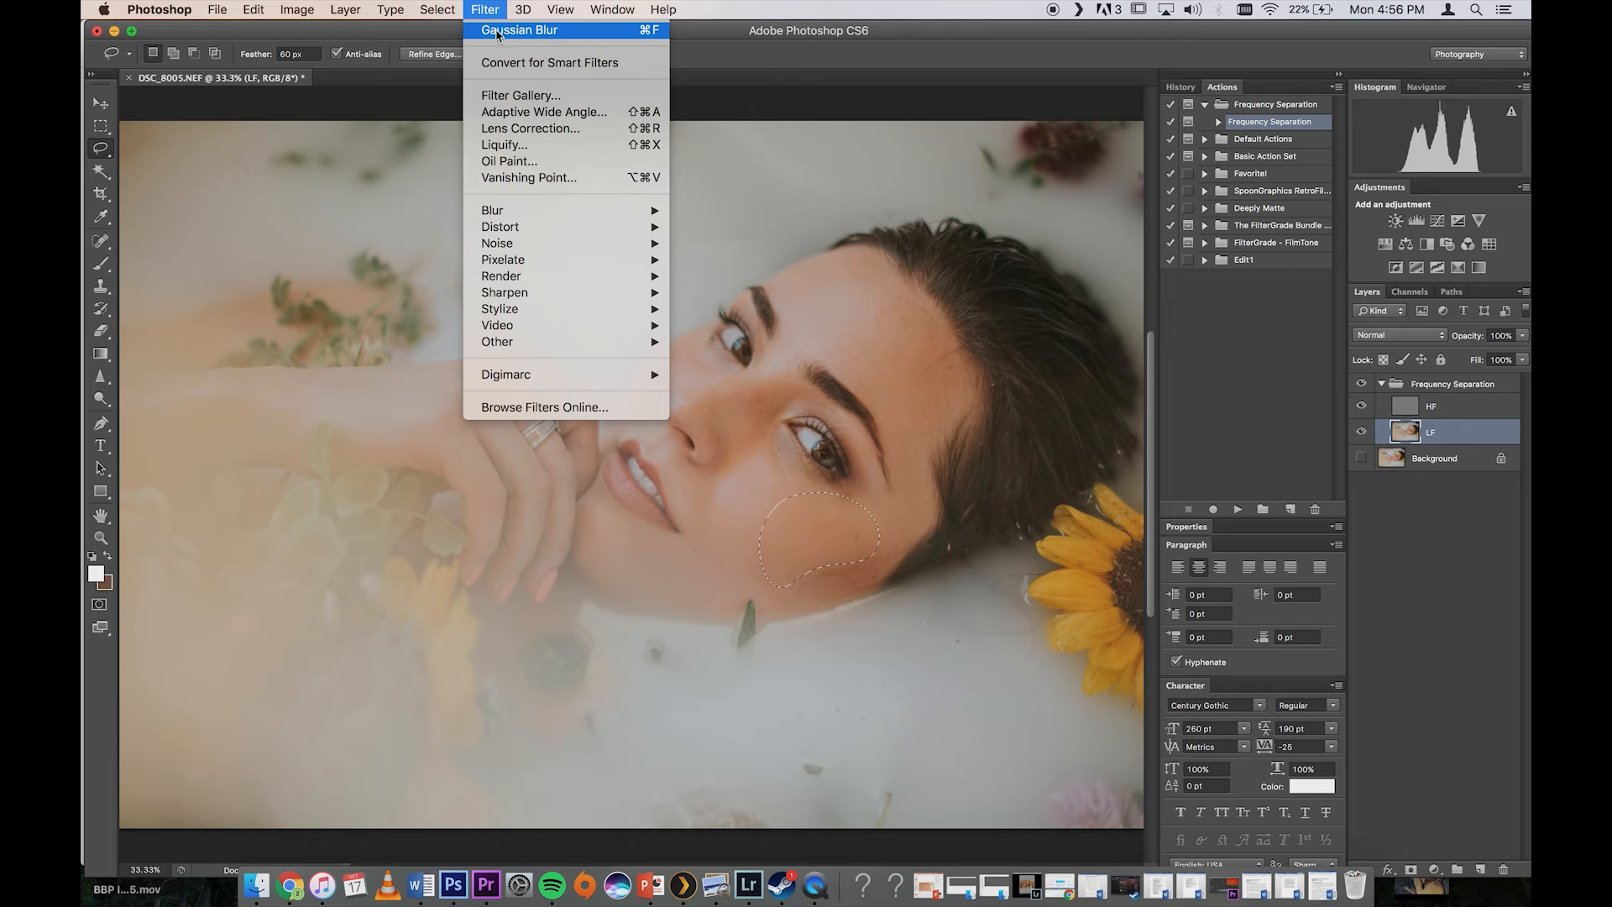
left_click(862, 346)
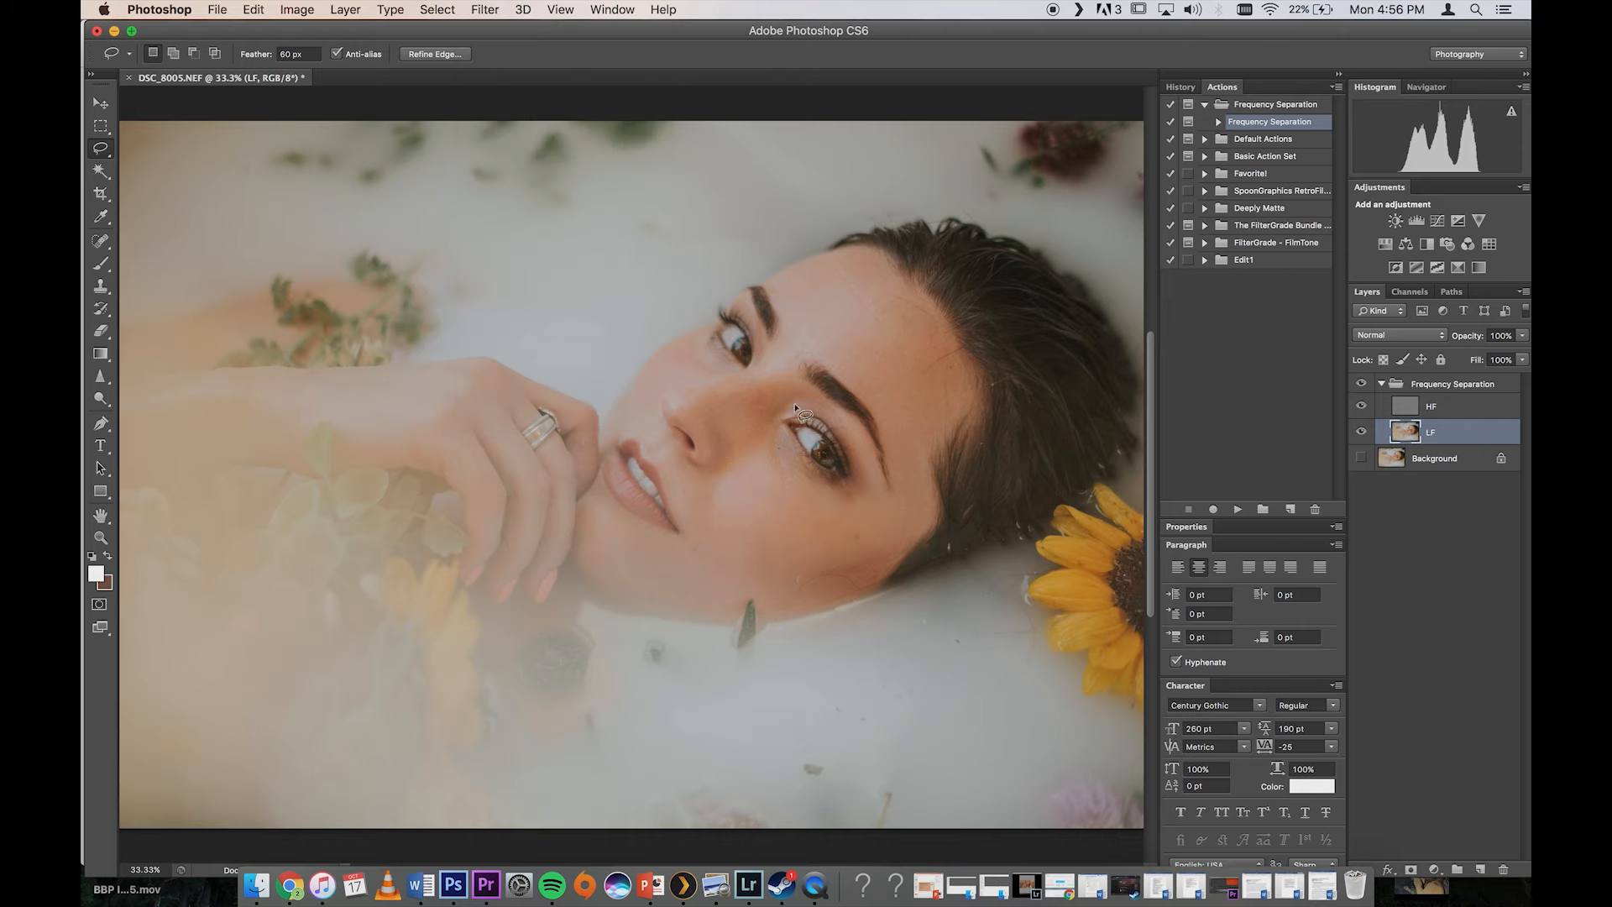
key("super+f")
Step: Lasso the nose area and the forehead above the brows in turn, reapplying the Gaussian Blur to each on the LF layer
mouse_move(773, 429)
left_mouse_down()
mouse_move(688, 412)
mouse_move(766, 389)
mouse_move(773, 356)
mouse_move(677, 401)
mouse_move(686, 417)
left_mouse_up()
key("super+f")
key("super+d")
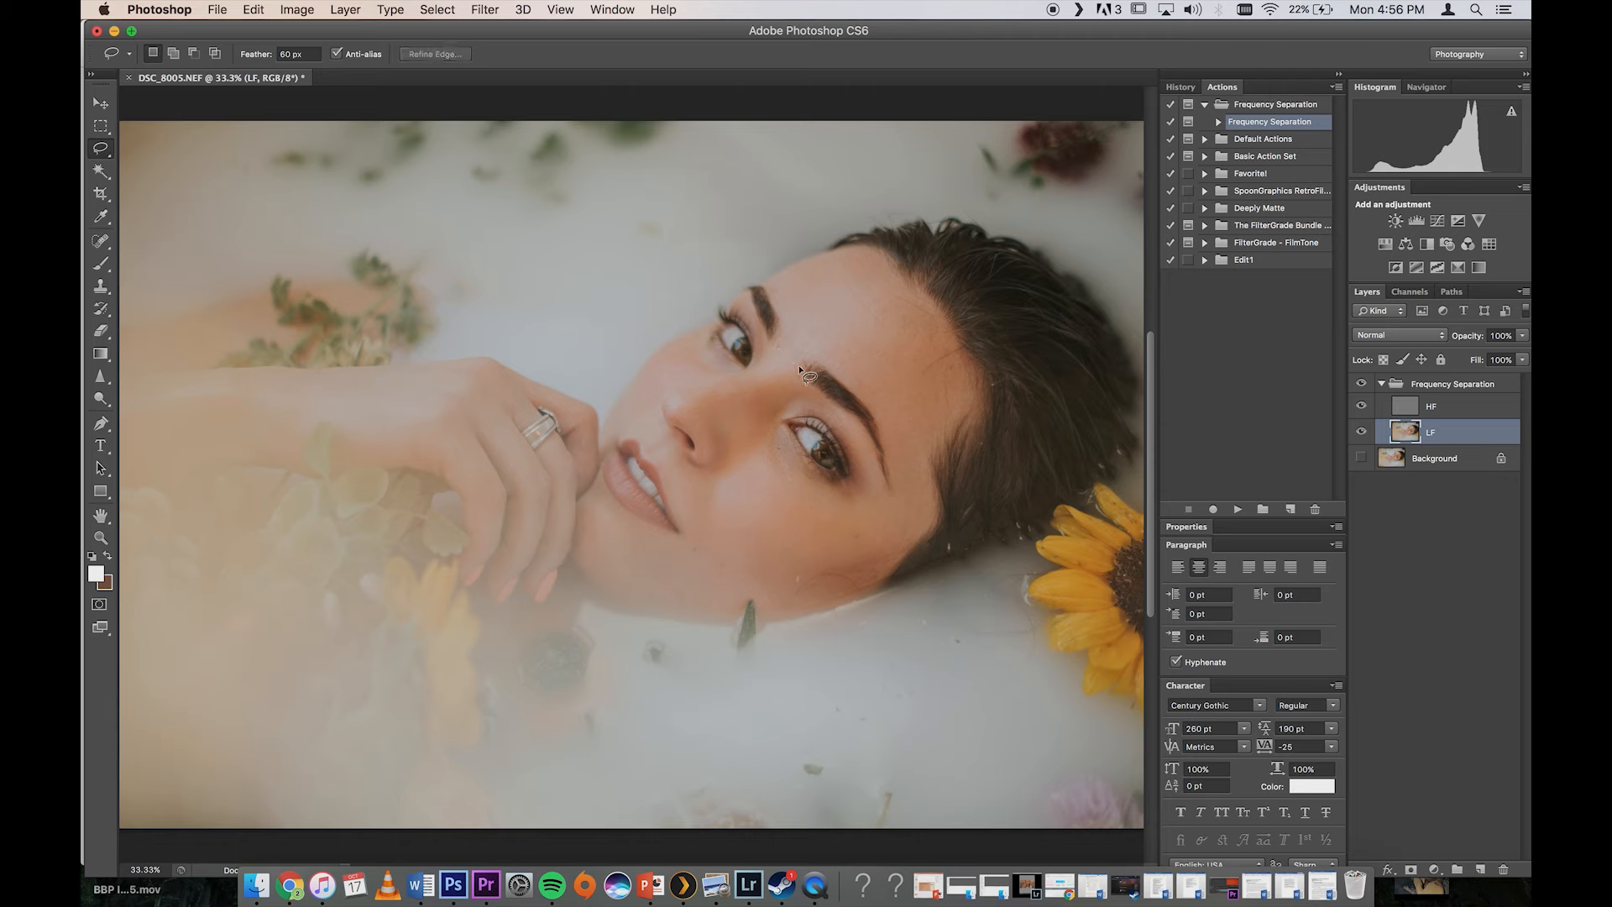
left_click_drag(777, 346, 778, 344)
key("super+f")
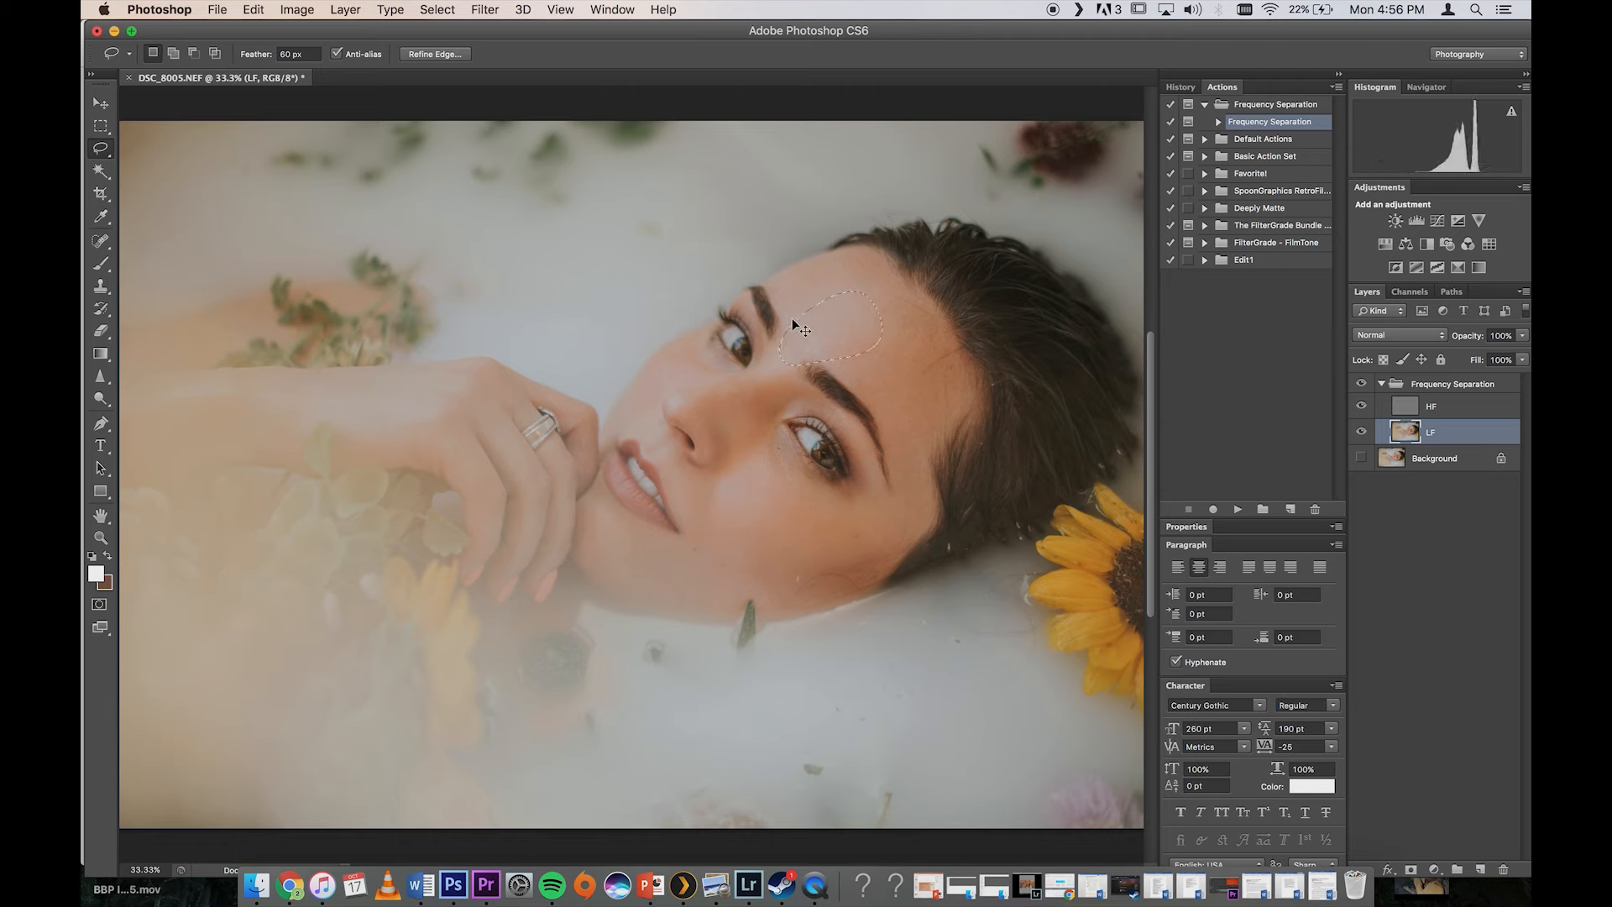
Step: Lasso the centre forehead and the forehead above the nearer brow in turn, reapplying the Gaussian Blur to each on the LF layer
left_click_drag(873, 262, 798, 334)
key("super+f")
key("super+d")
mouse_move(932, 342)
left_mouse_down()
mouse_move(945, 409)
mouse_move(927, 512)
mouse_move(906, 508)
mouse_move(879, 421)
mouse_move(831, 355)
left_mouse_up()
key("super+f")
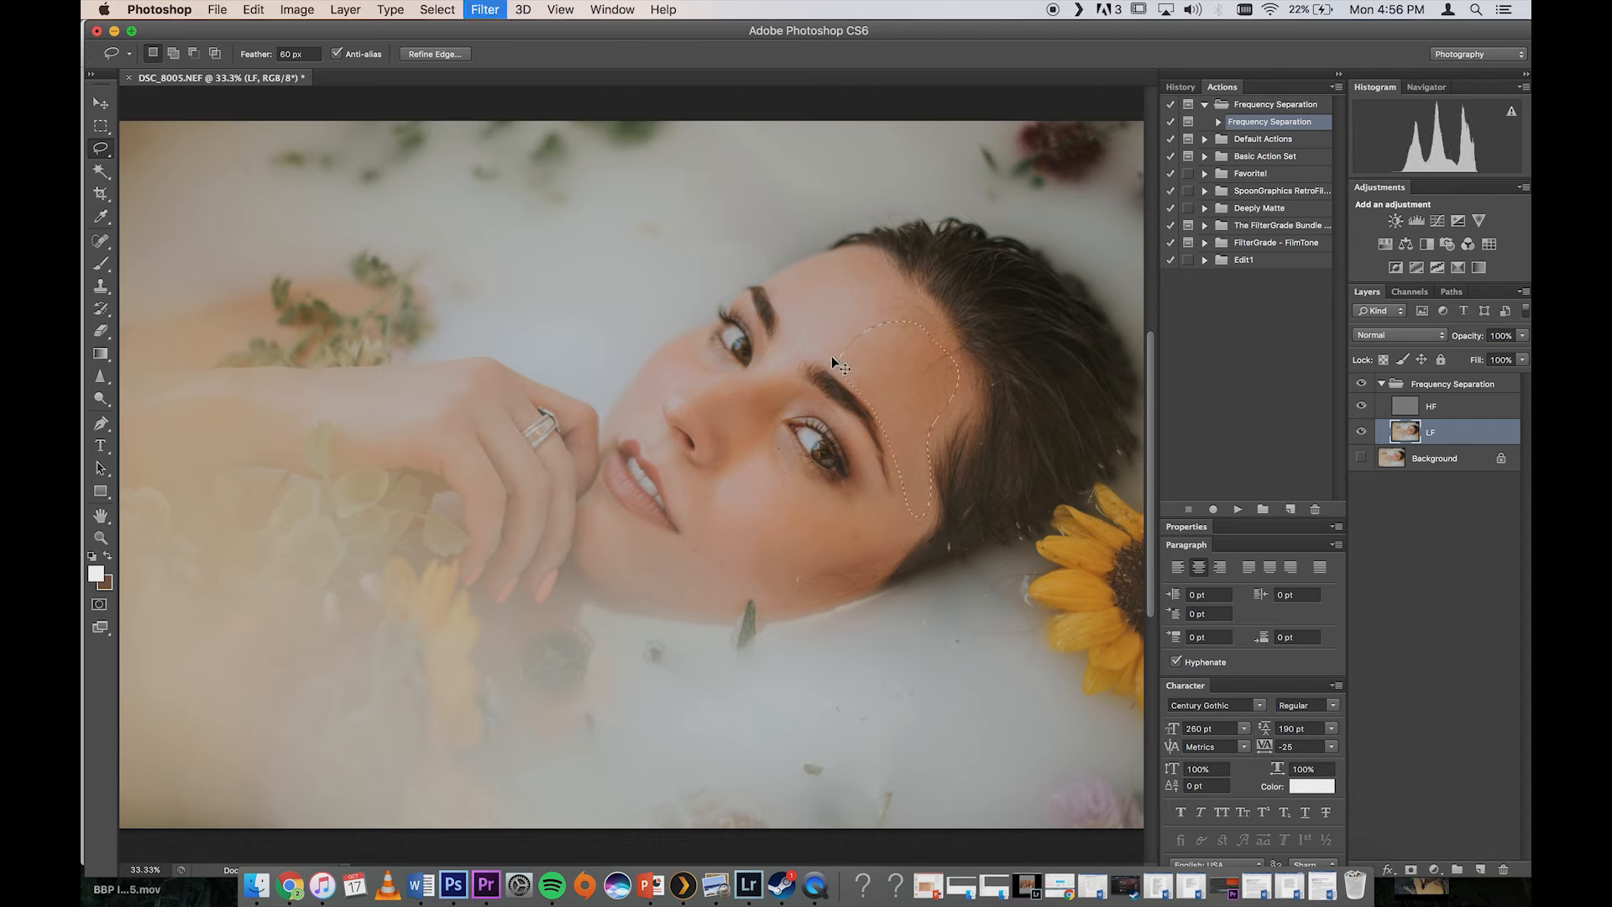
key("super+d")
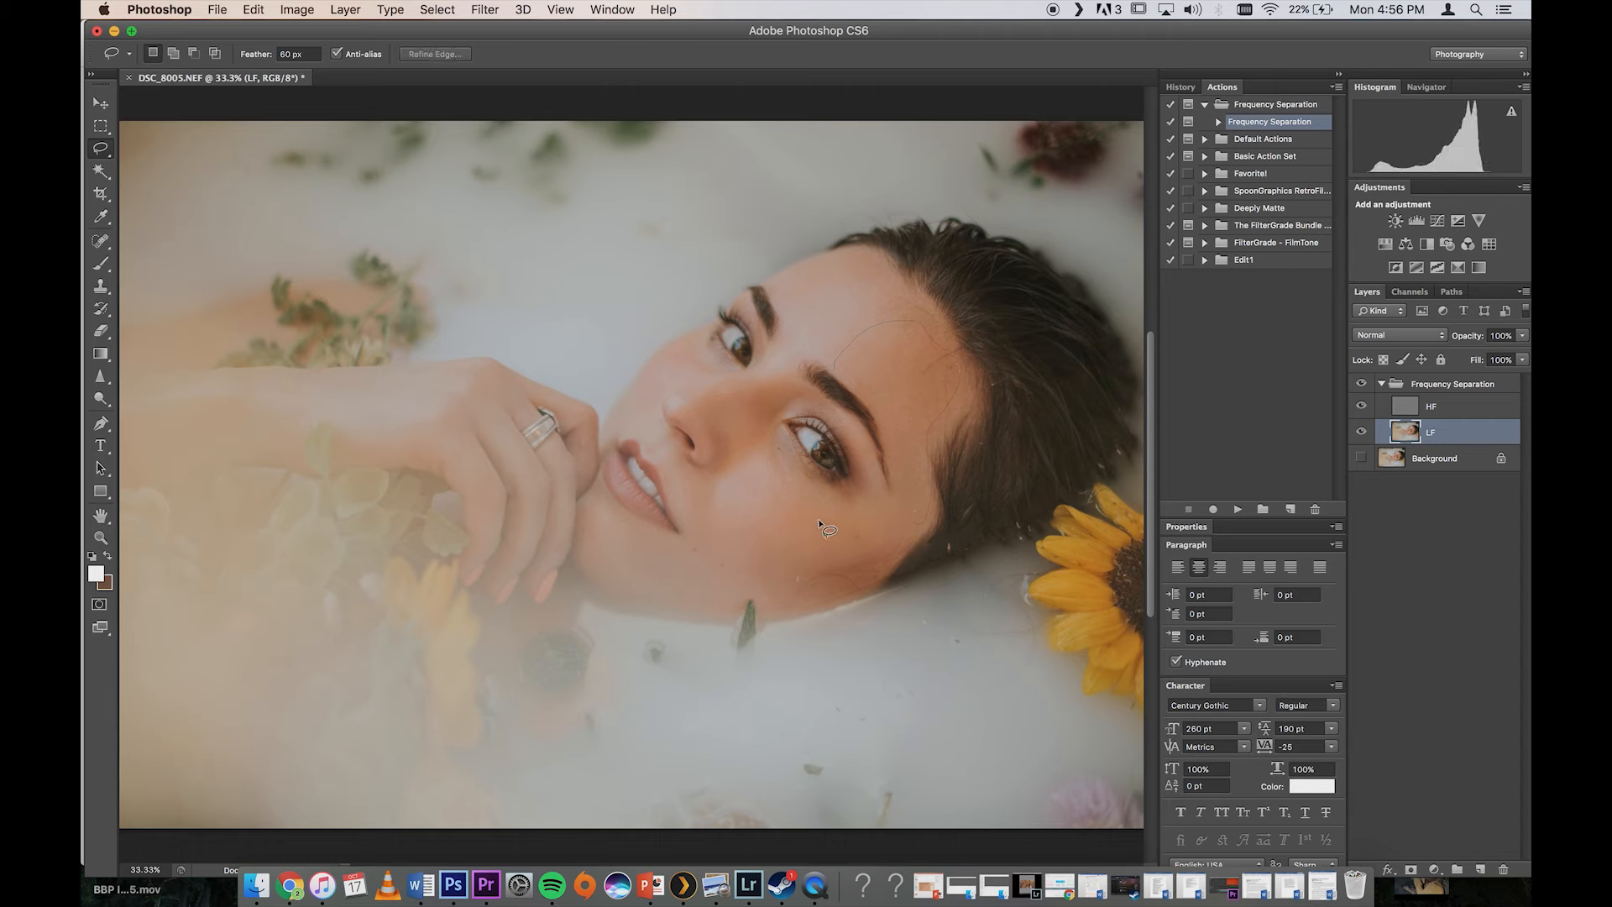
Step: Lasso the outer cheek near the hairline, reapply the Gaussian Blur to it, and lasso the jaw edge beneath it
mouse_move(903, 510)
left_mouse_down()
mouse_move(875, 570)
mouse_move(846, 576)
mouse_move(818, 528)
left_mouse_up()
key("super+f")
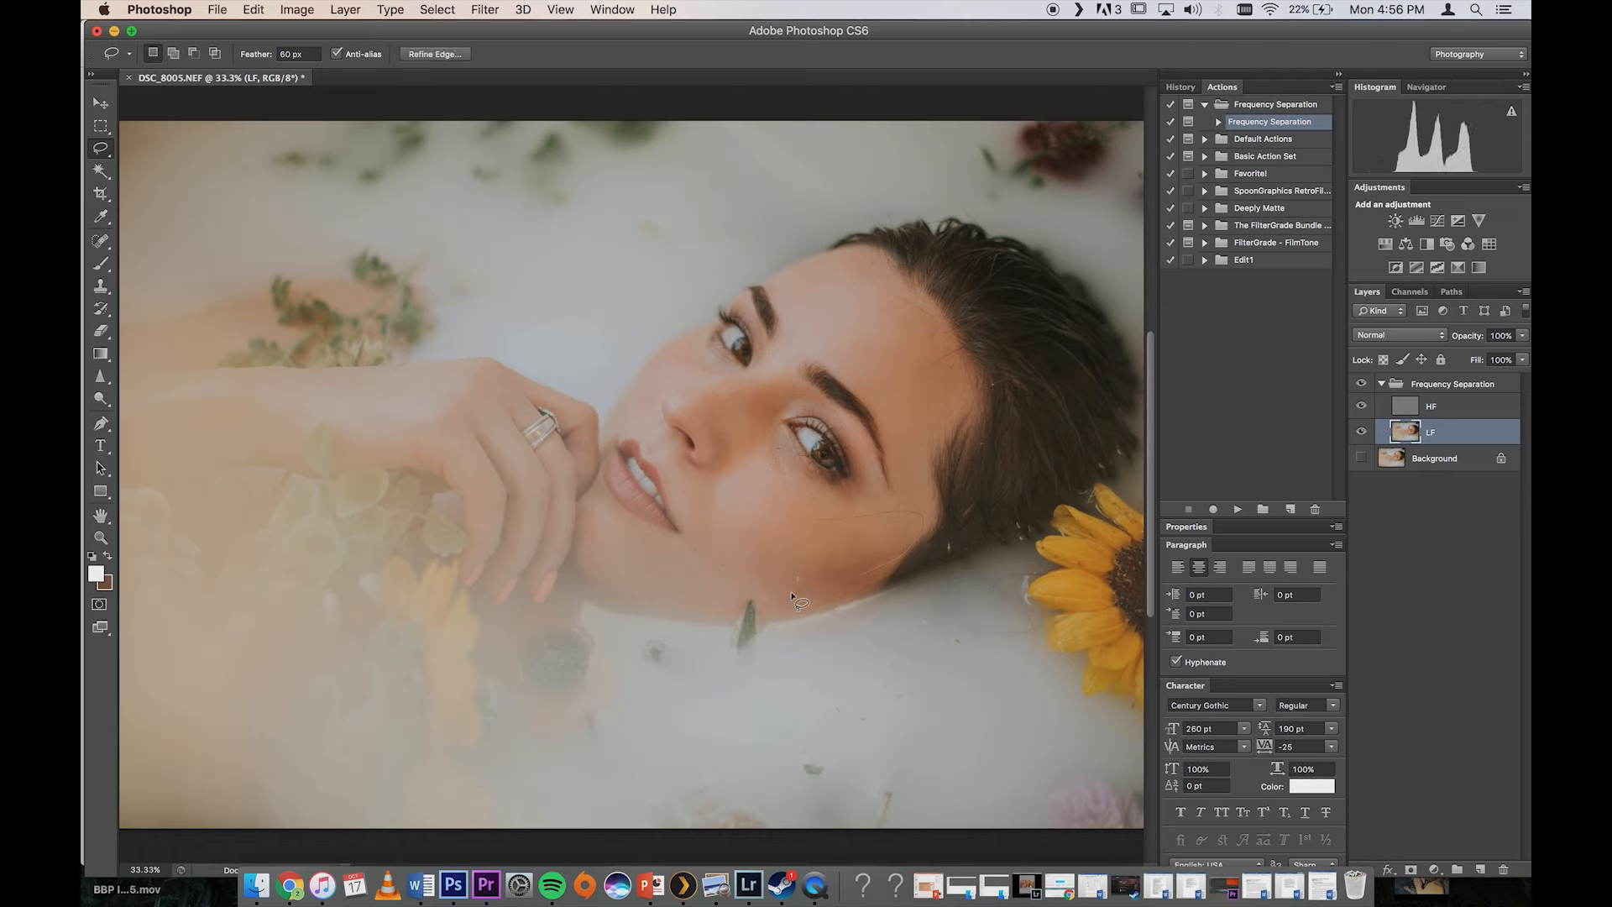
mouse_move(825, 610)
left_mouse_down()
mouse_move(865, 607)
mouse_move(891, 569)
left_mouse_up()
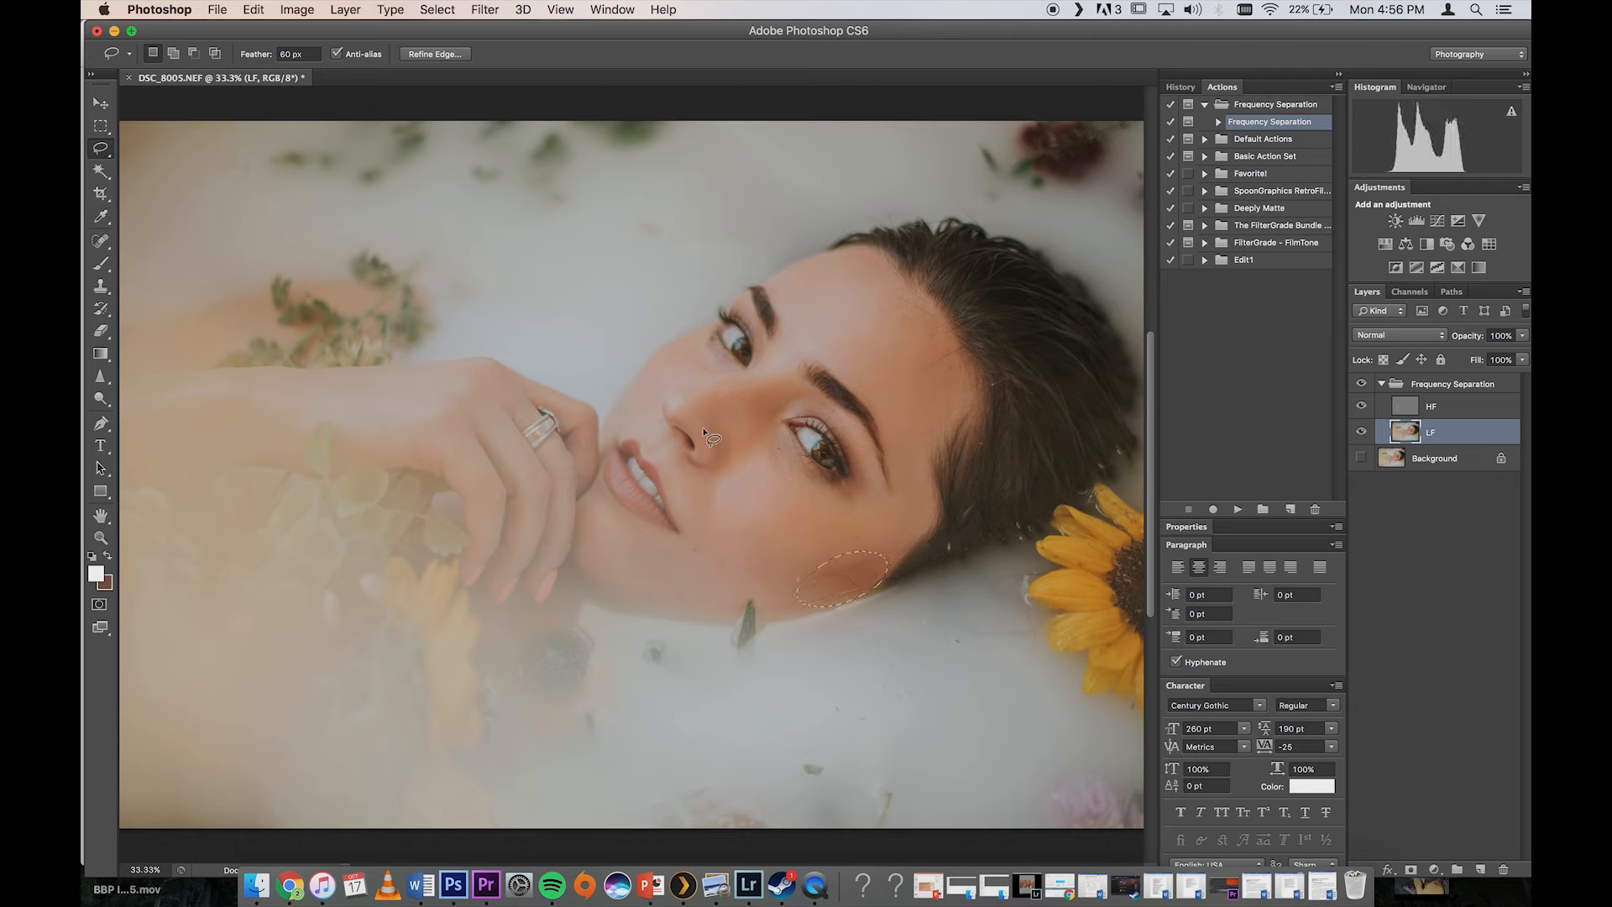
Step: Lasso the nose and the far cheek beside it in turn, reapplying the Gaussian Blur to each on the LF layer
mouse_move(710, 388)
left_mouse_down()
mouse_move(671, 401)
mouse_move(712, 463)
mouse_move(708, 390)
left_mouse_up()
key("super+f")
left_click(658, 415)
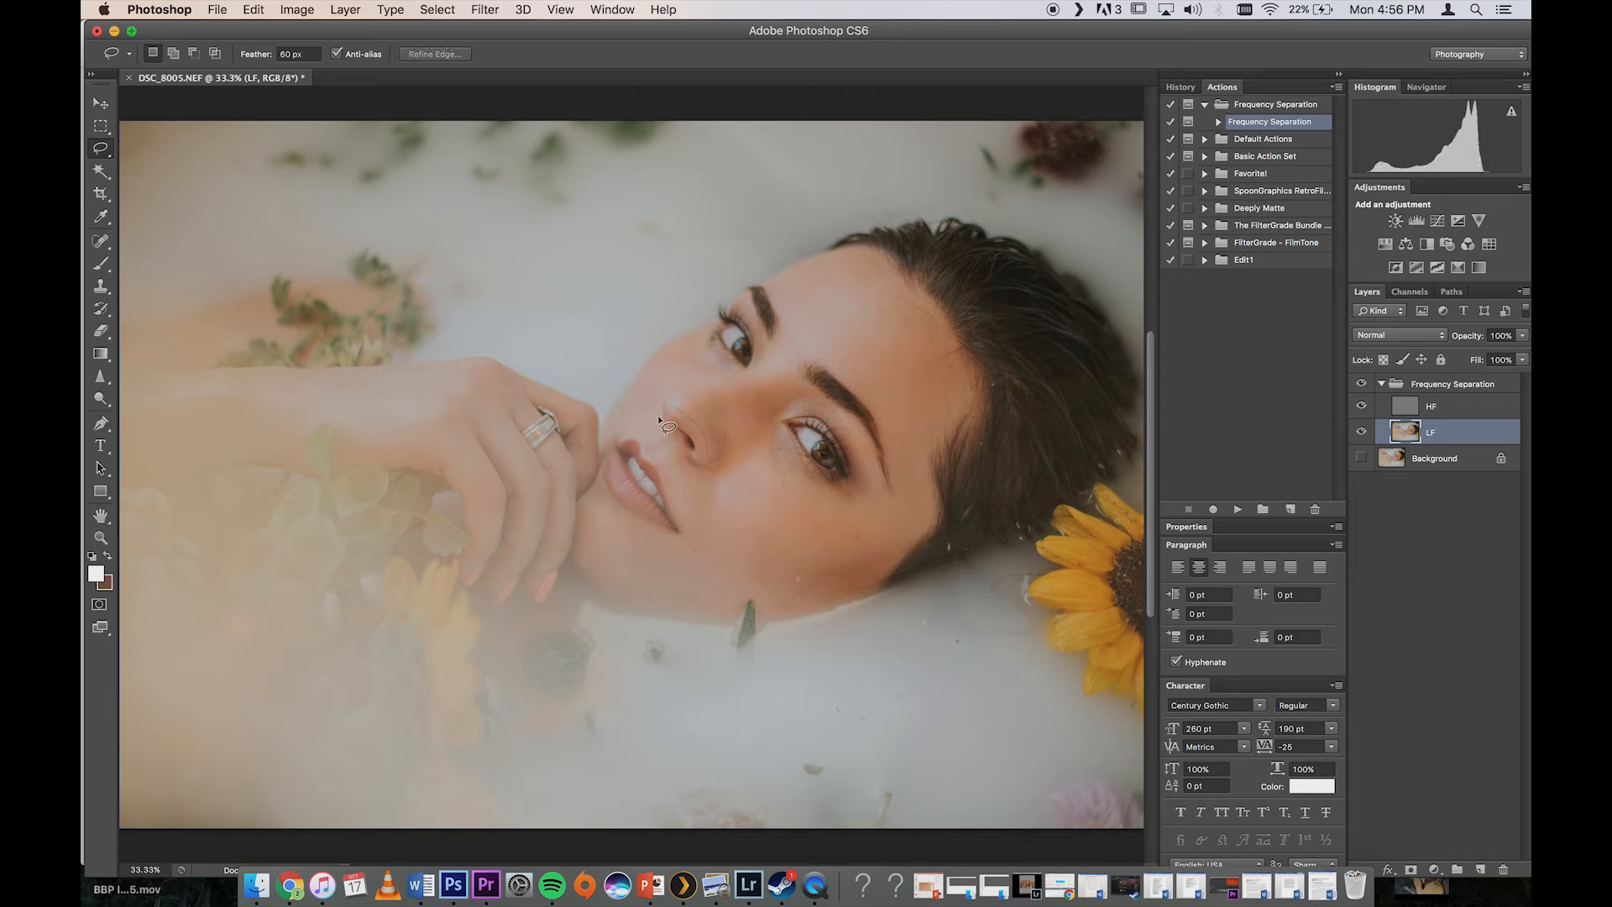
mouse_move(652, 419)
left_mouse_down()
mouse_move(634, 389)
mouse_move(701, 375)
left_mouse_up()
left_click_drag(652, 417, 669, 392)
key("super+f")
key("super+d")
Step: Lasso the skin by the mouth corner and the chin below the lips in turn, reapplying the Gaussian Blur to each
mouse_move(719, 558)
left_mouse_down()
mouse_move(645, 527)
mouse_move(694, 533)
left_mouse_up()
key("super+f")
key("super+d")
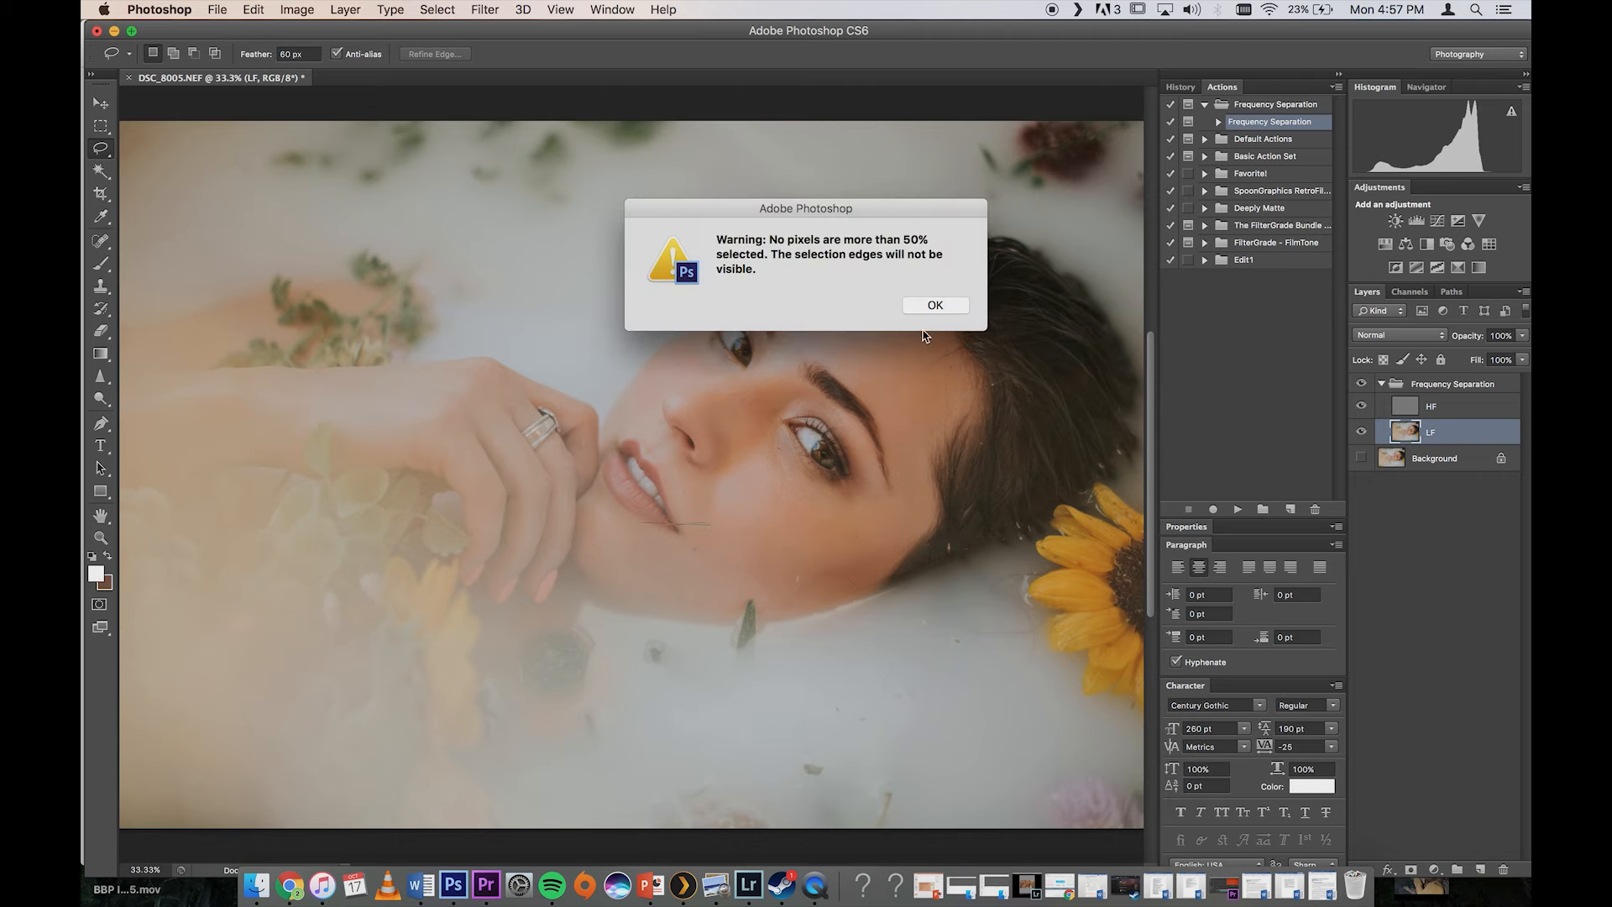
key("Return")
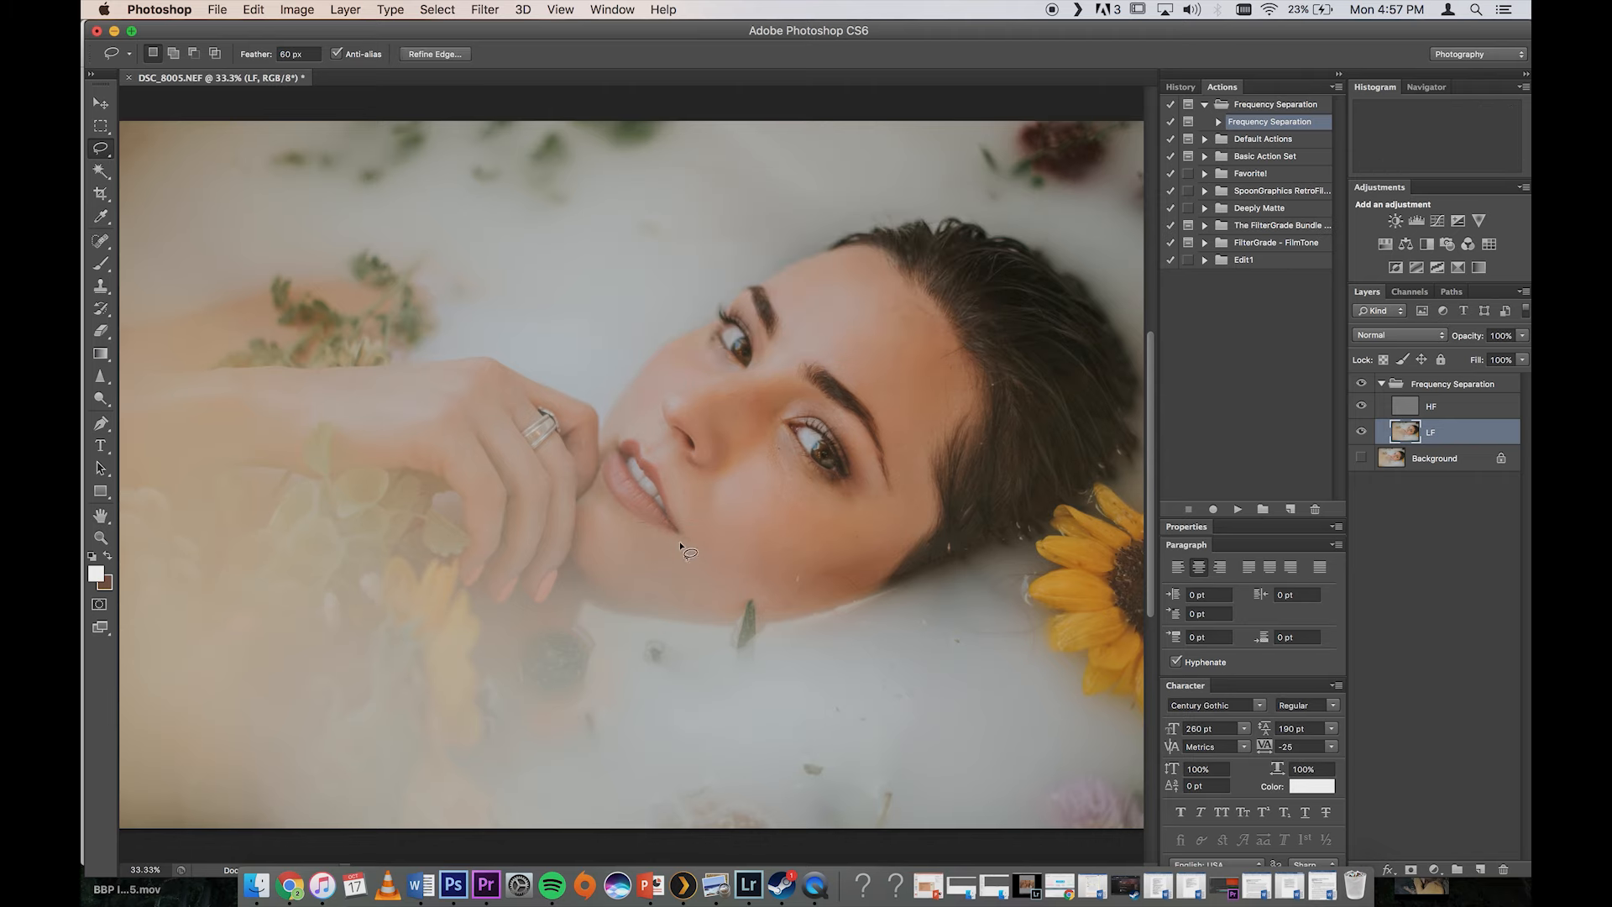
mouse_move(638, 572)
left_mouse_down()
mouse_move(623, 537)
mouse_move(647, 524)
left_mouse_up()
key("super+f")
key("super+d")
Step: Examine the smoothed skin around the mouth, cheek and eye up close and in the whole portrait
key("super+plus")
key("super+plus")
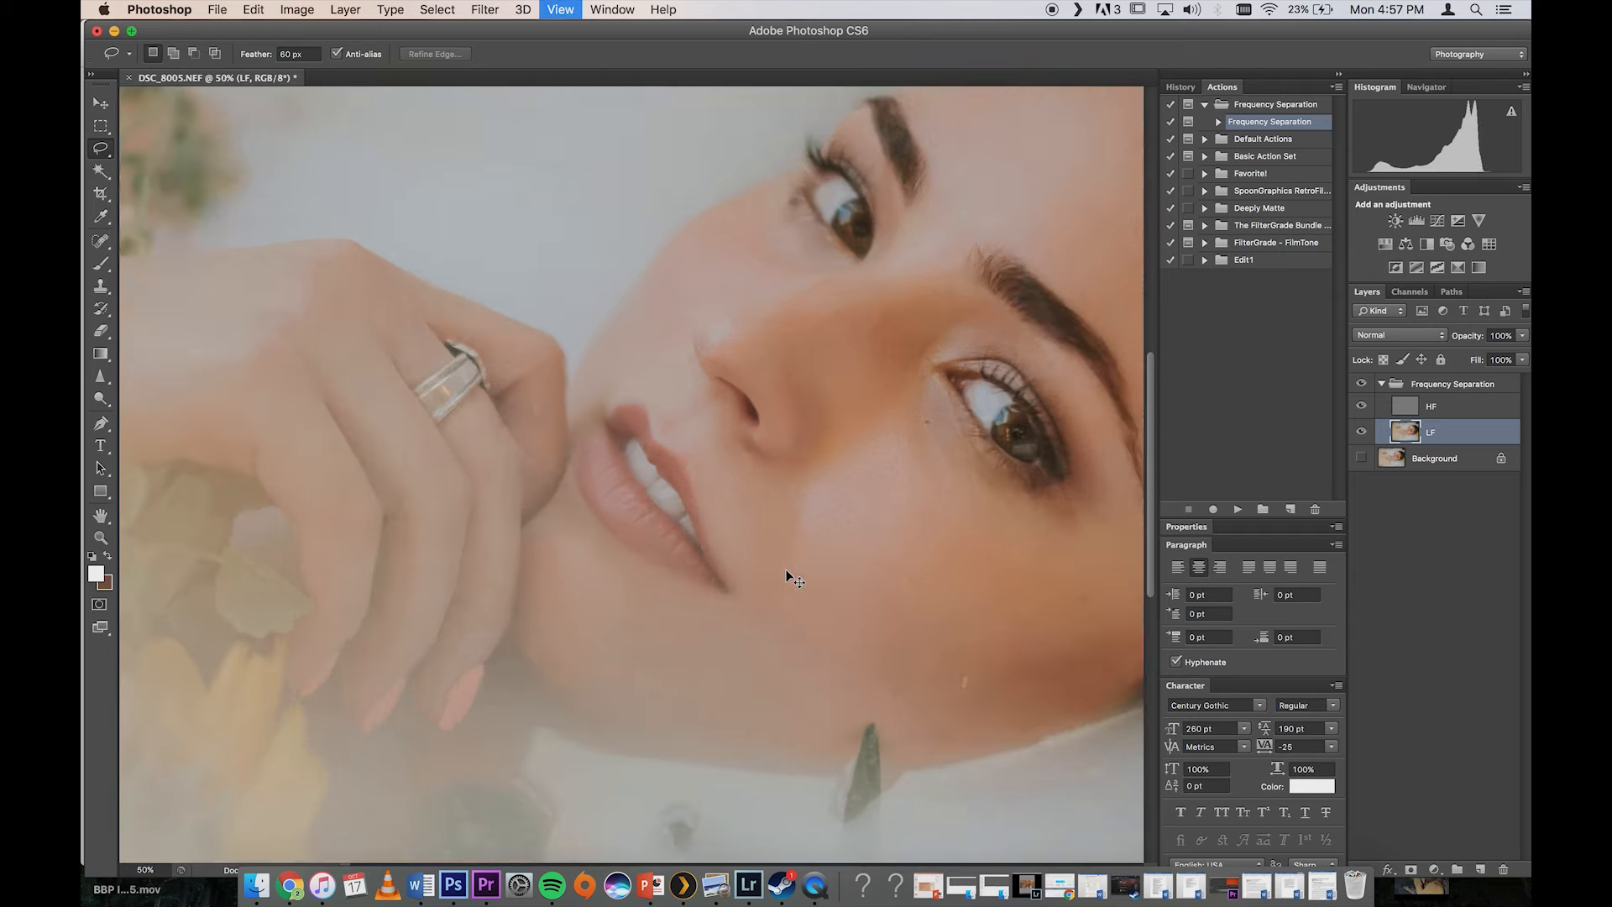
key("super+plus")
key("super+plus")
key("super+plus")
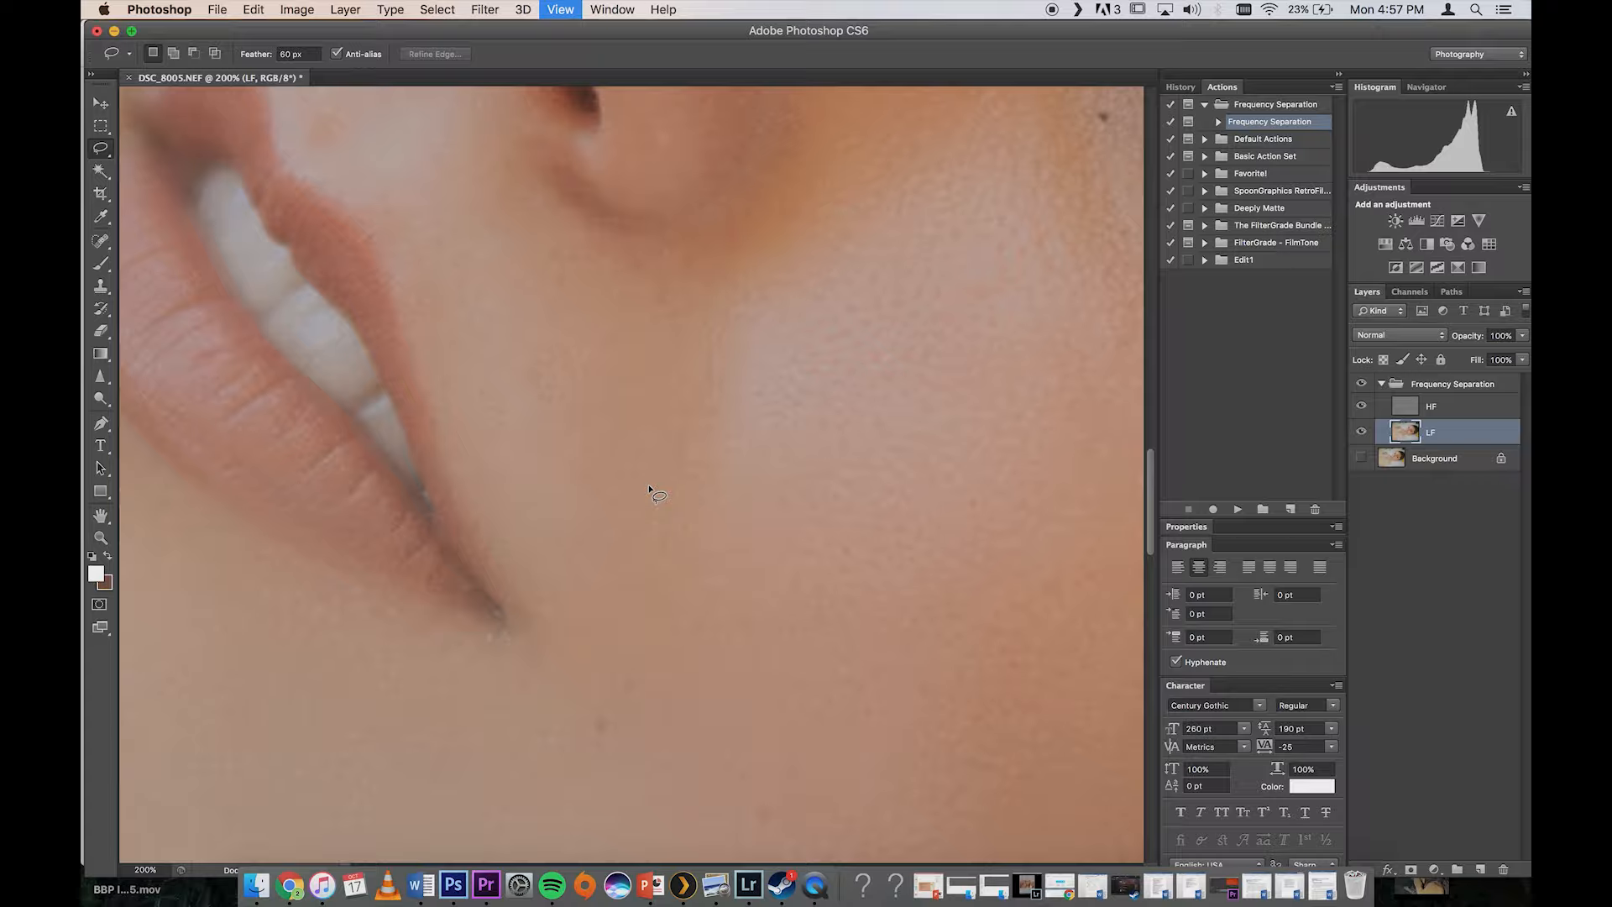
scroll(648, 487, "down", 10)
key("super+minus")
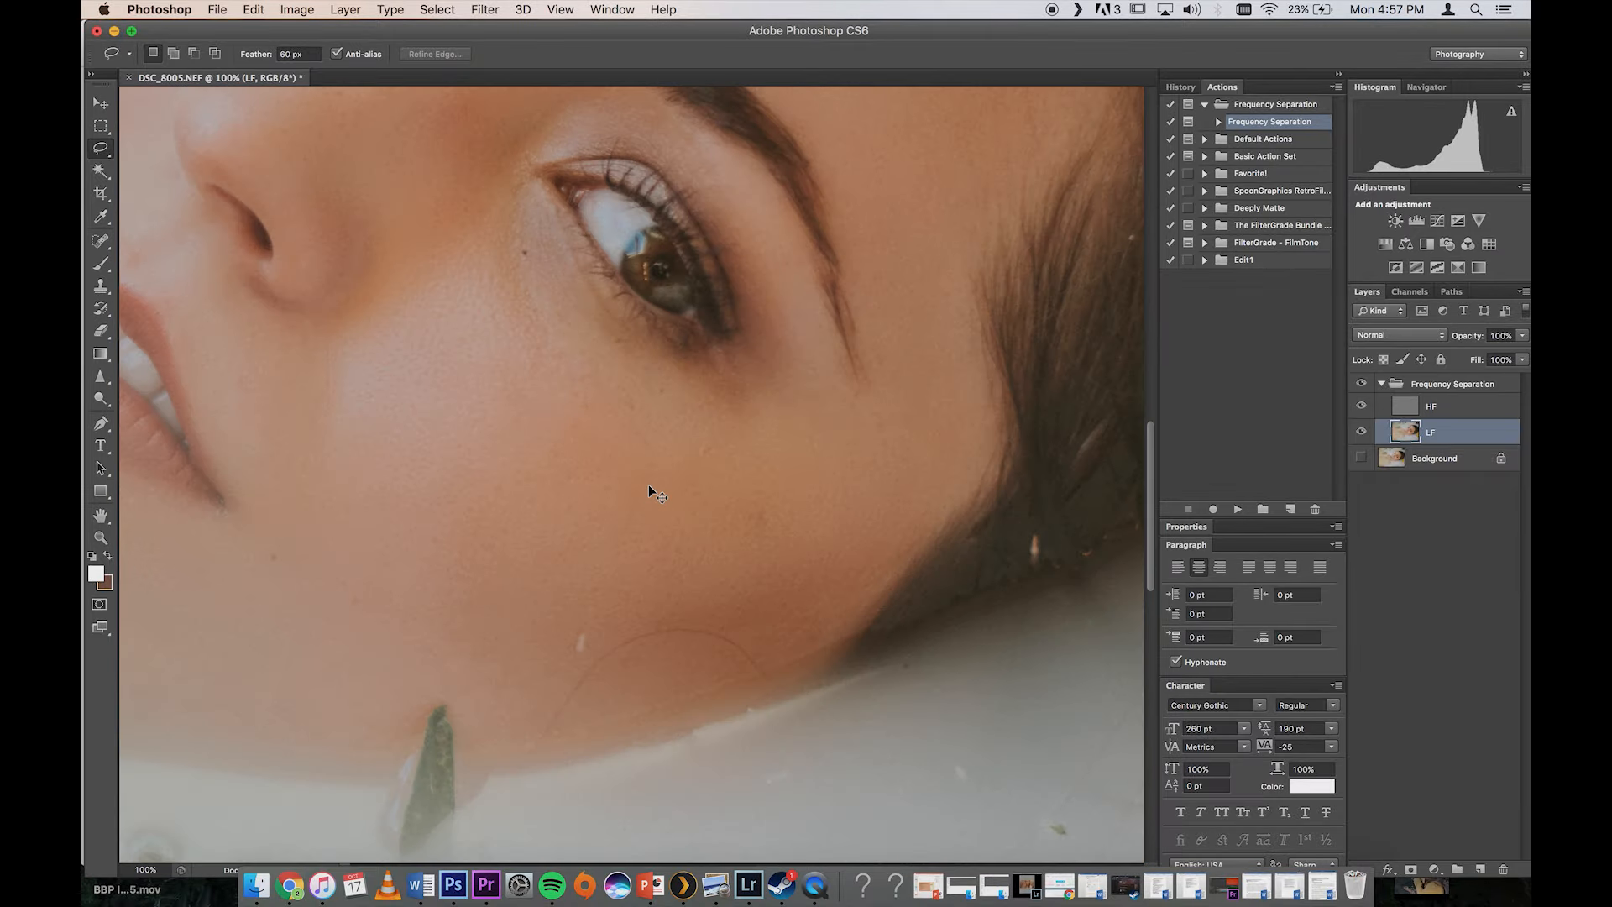
key("super+minus")
key("super+minus")
key("super+minus")
key("super+minus")
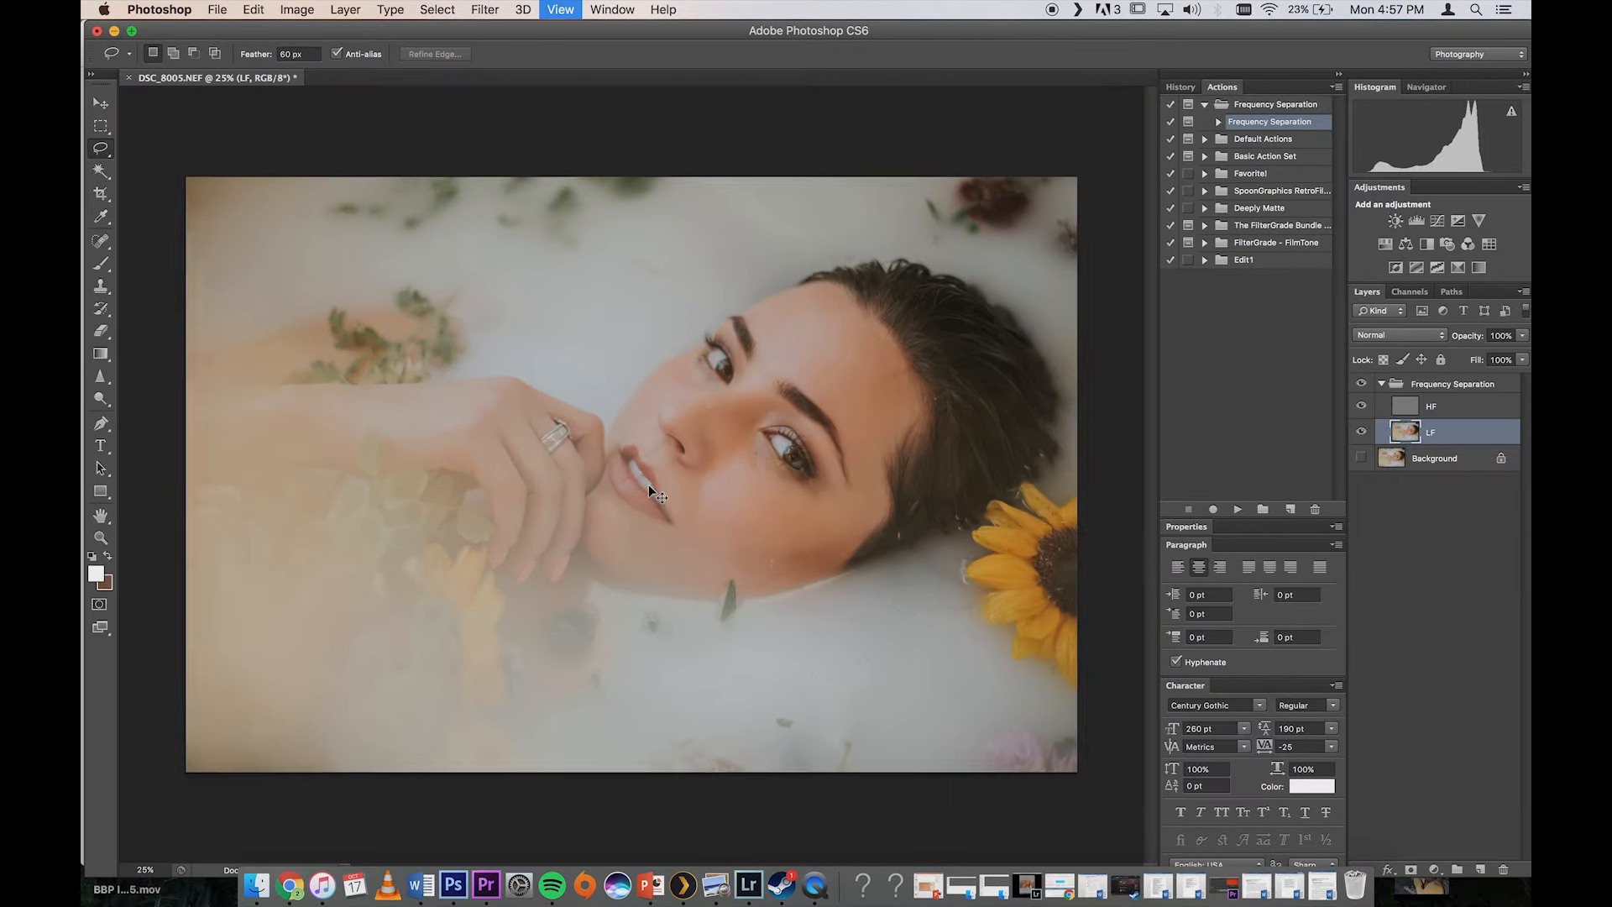
Step: Lasso the crescent of skin under the nearer eye, reapply the Gaussian Blur on the LF layer, and deselect it
key("super+plus")
key("super+plus")
key("super+plus")
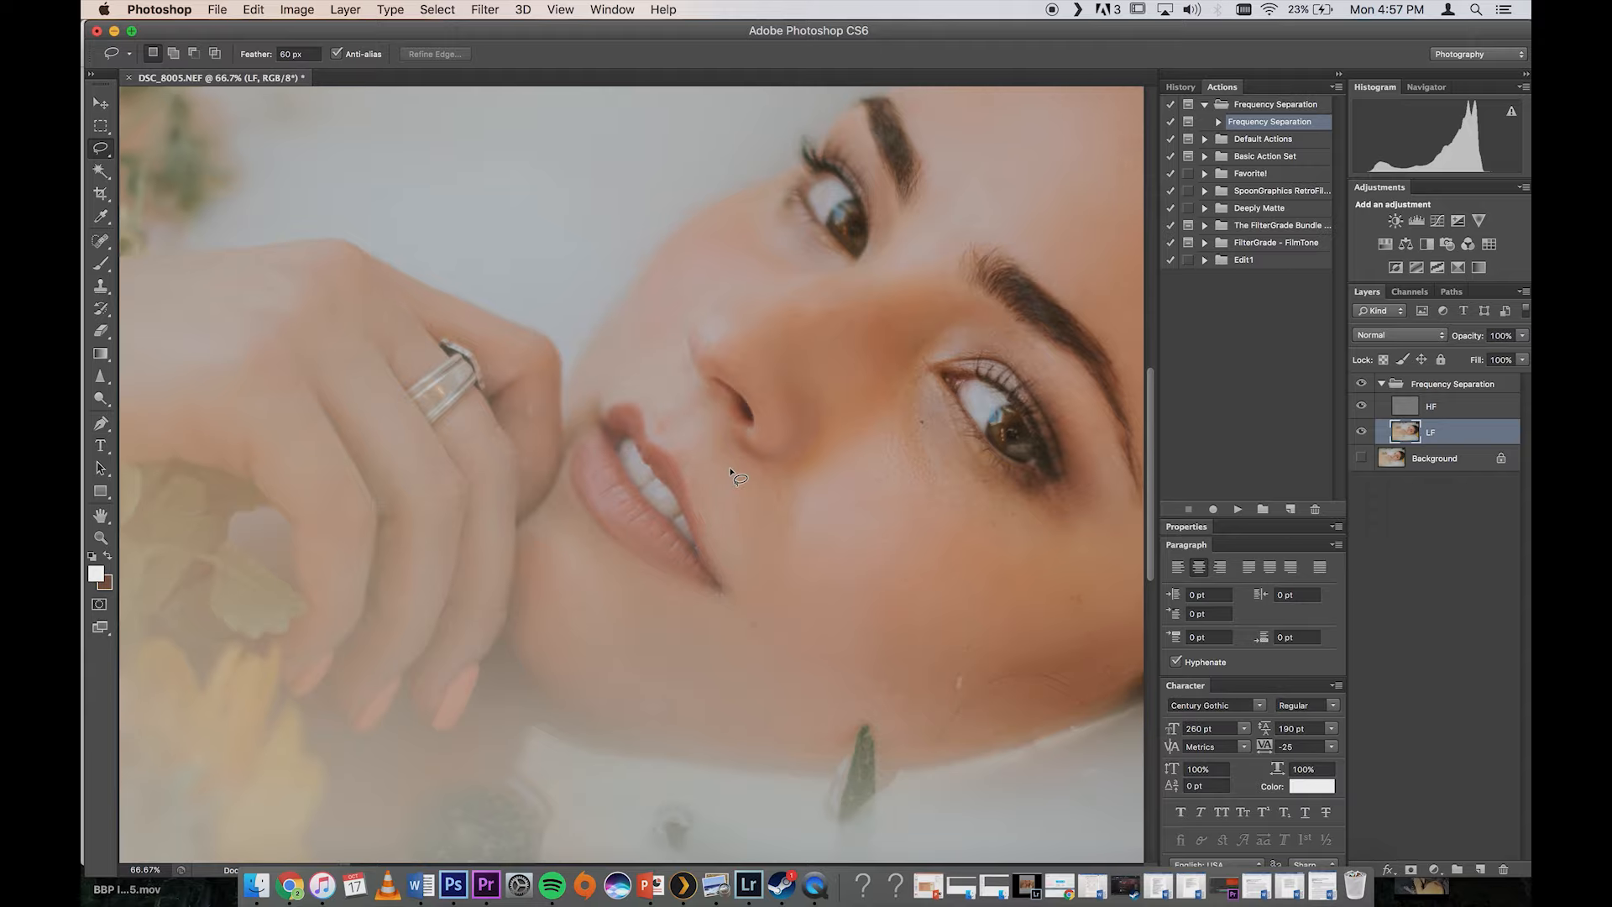
scroll(730, 474, "right", 10)
scroll(730, 474, "down", 3)
mouse_move(507, 259)
left_mouse_down()
mouse_move(566, 342)
mouse_move(636, 369)
mouse_move(653, 408)
mouse_move(559, 409)
mouse_move(500, 375)
left_mouse_up()
mouse_move(482, 265)
left_mouse_down()
mouse_move(510, 243)
mouse_move(530, 291)
left_mouse_up()
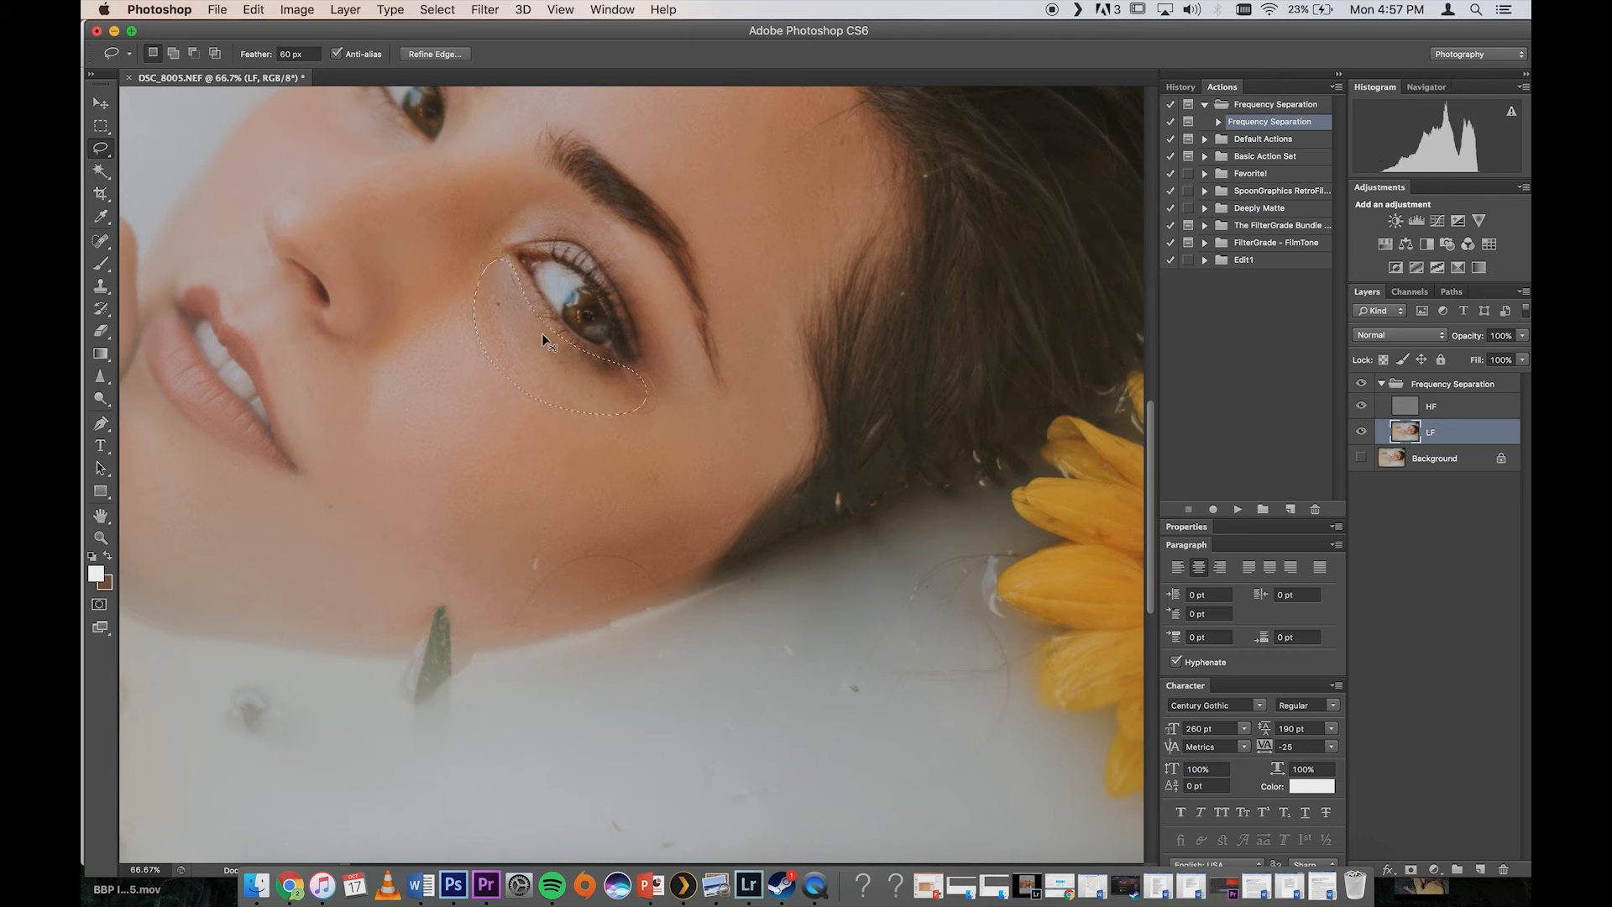
key("super+f")
key("super+d")
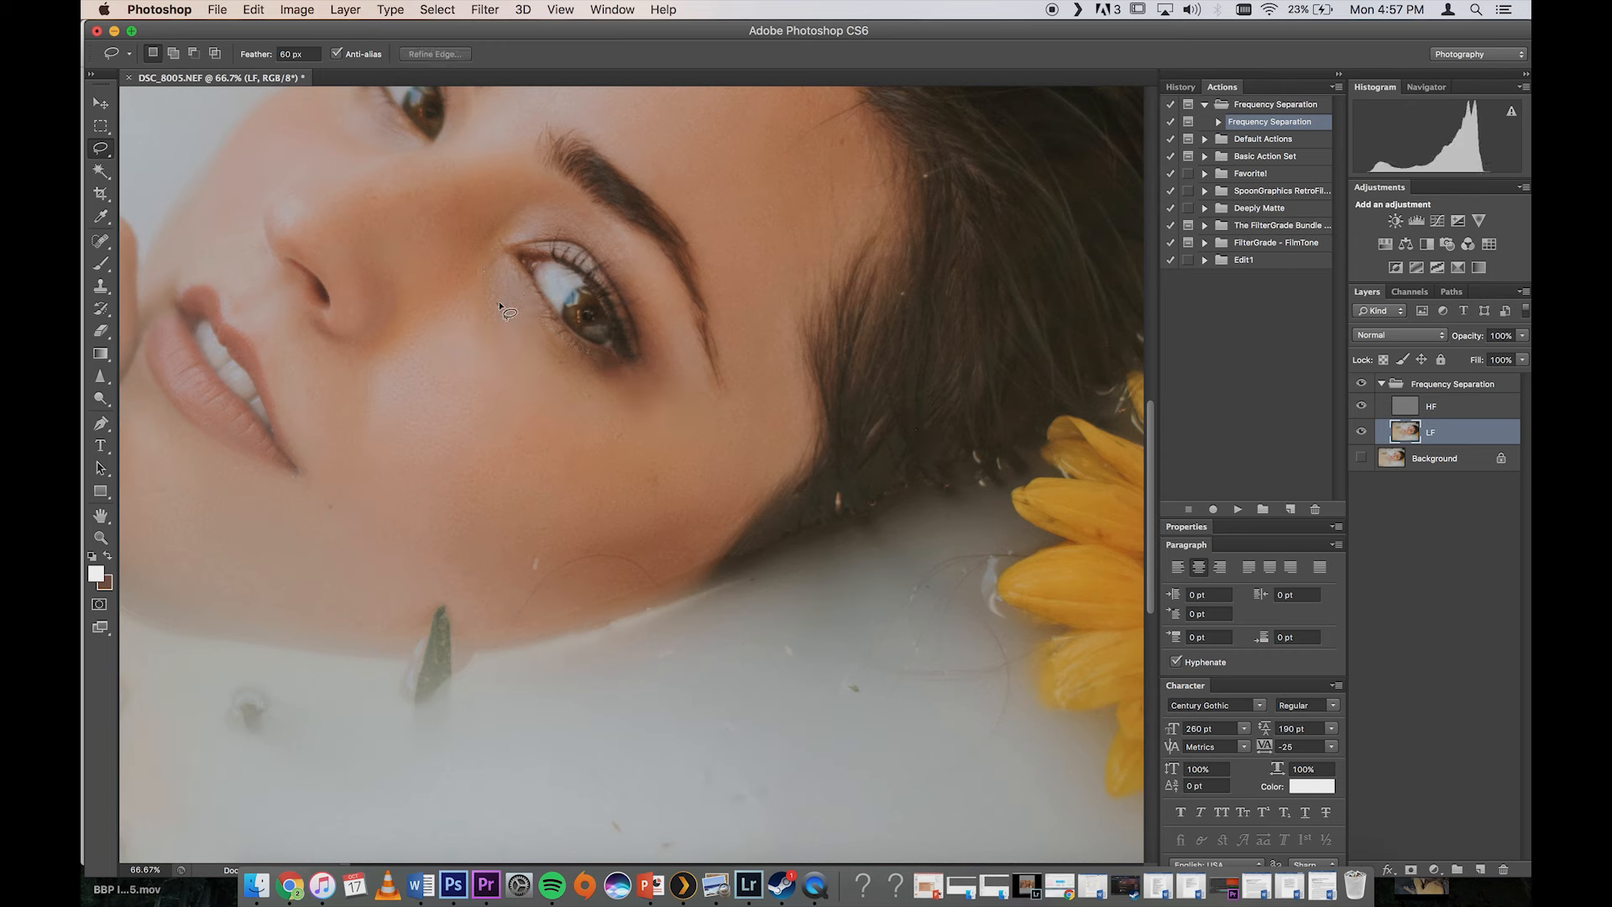
left_click_drag(500, 266, 503, 277)
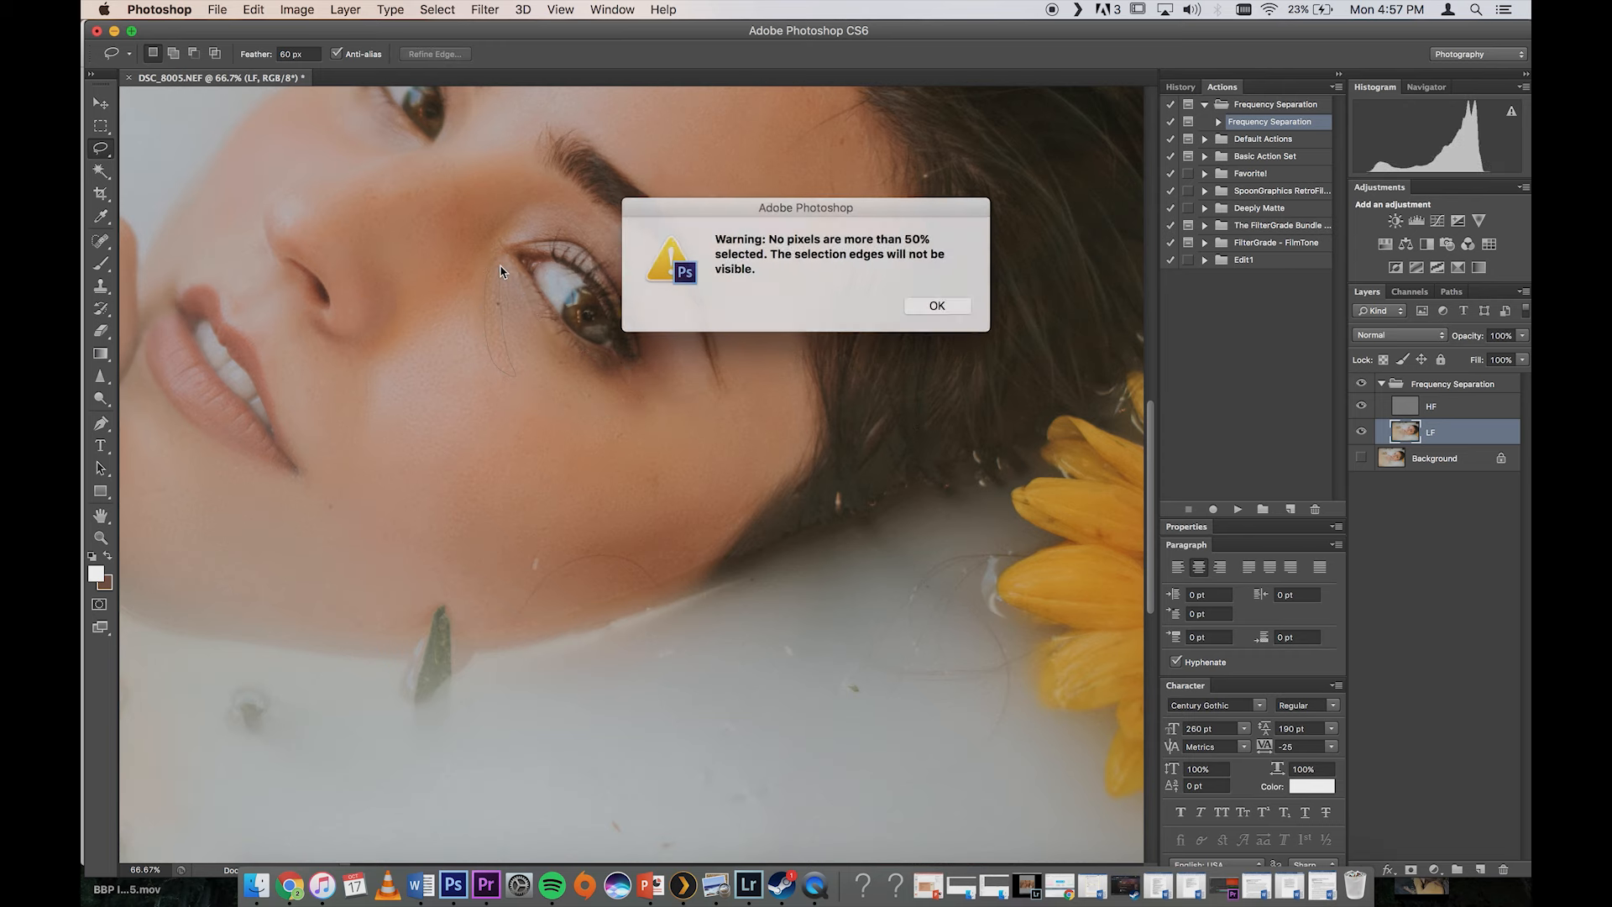
key("Return")
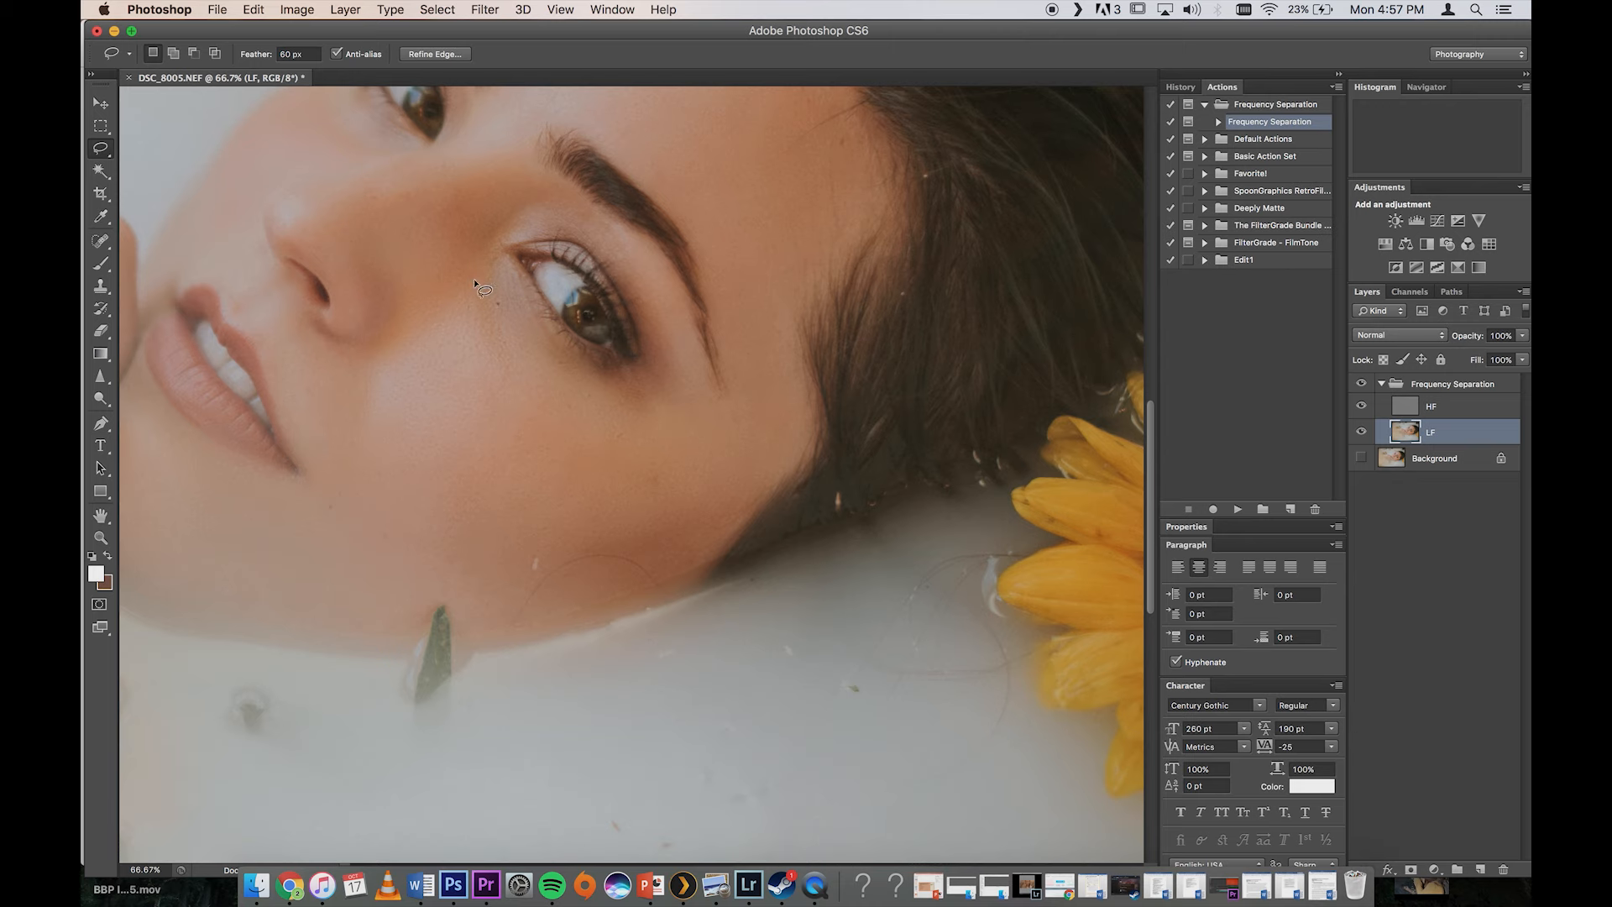
left_click_drag(474, 281, 475, 278)
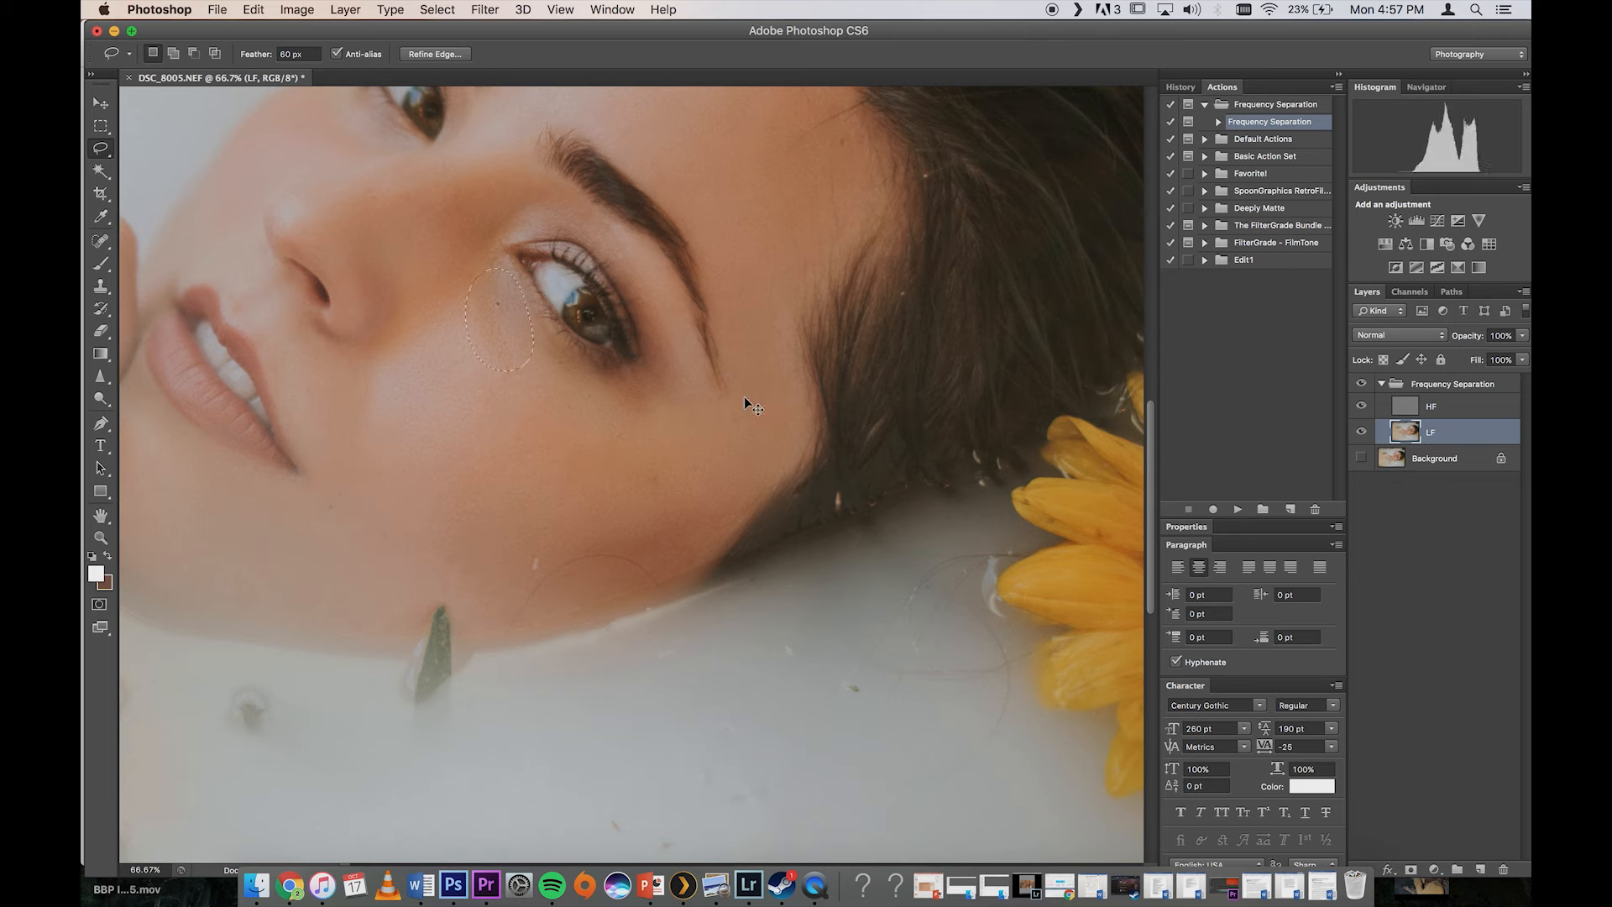
left_click(514, 336)
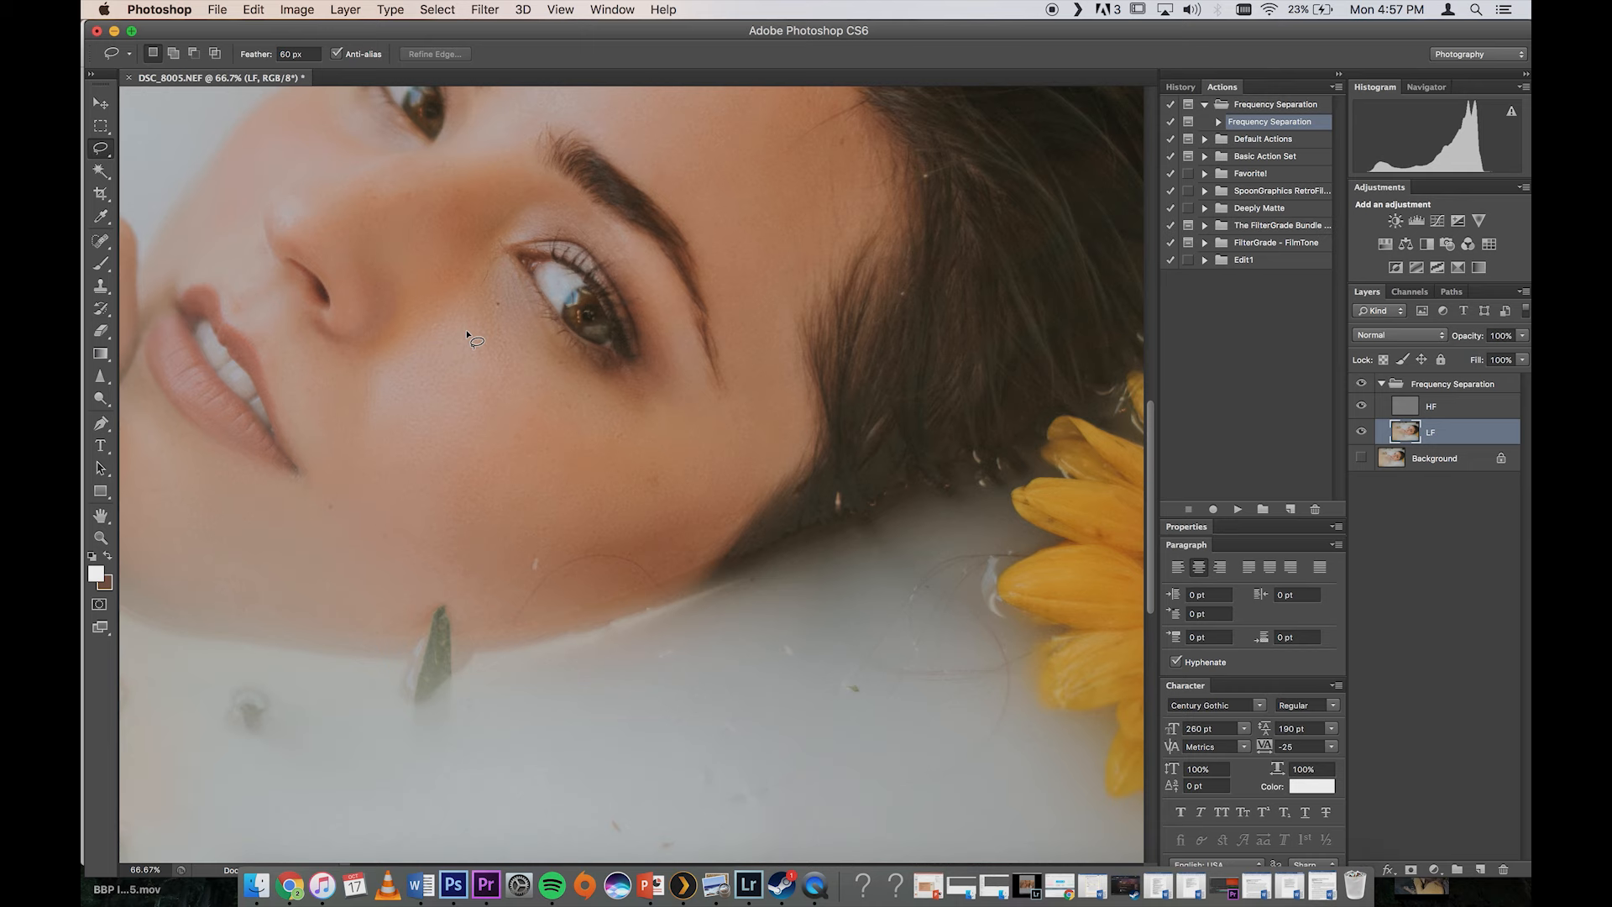
Step: Lasso the skin below the inner corner of the nearer eye and apply a Gaussian Blur with a 45.8-pixel radius
left_click_drag(515, 374, 497, 265)
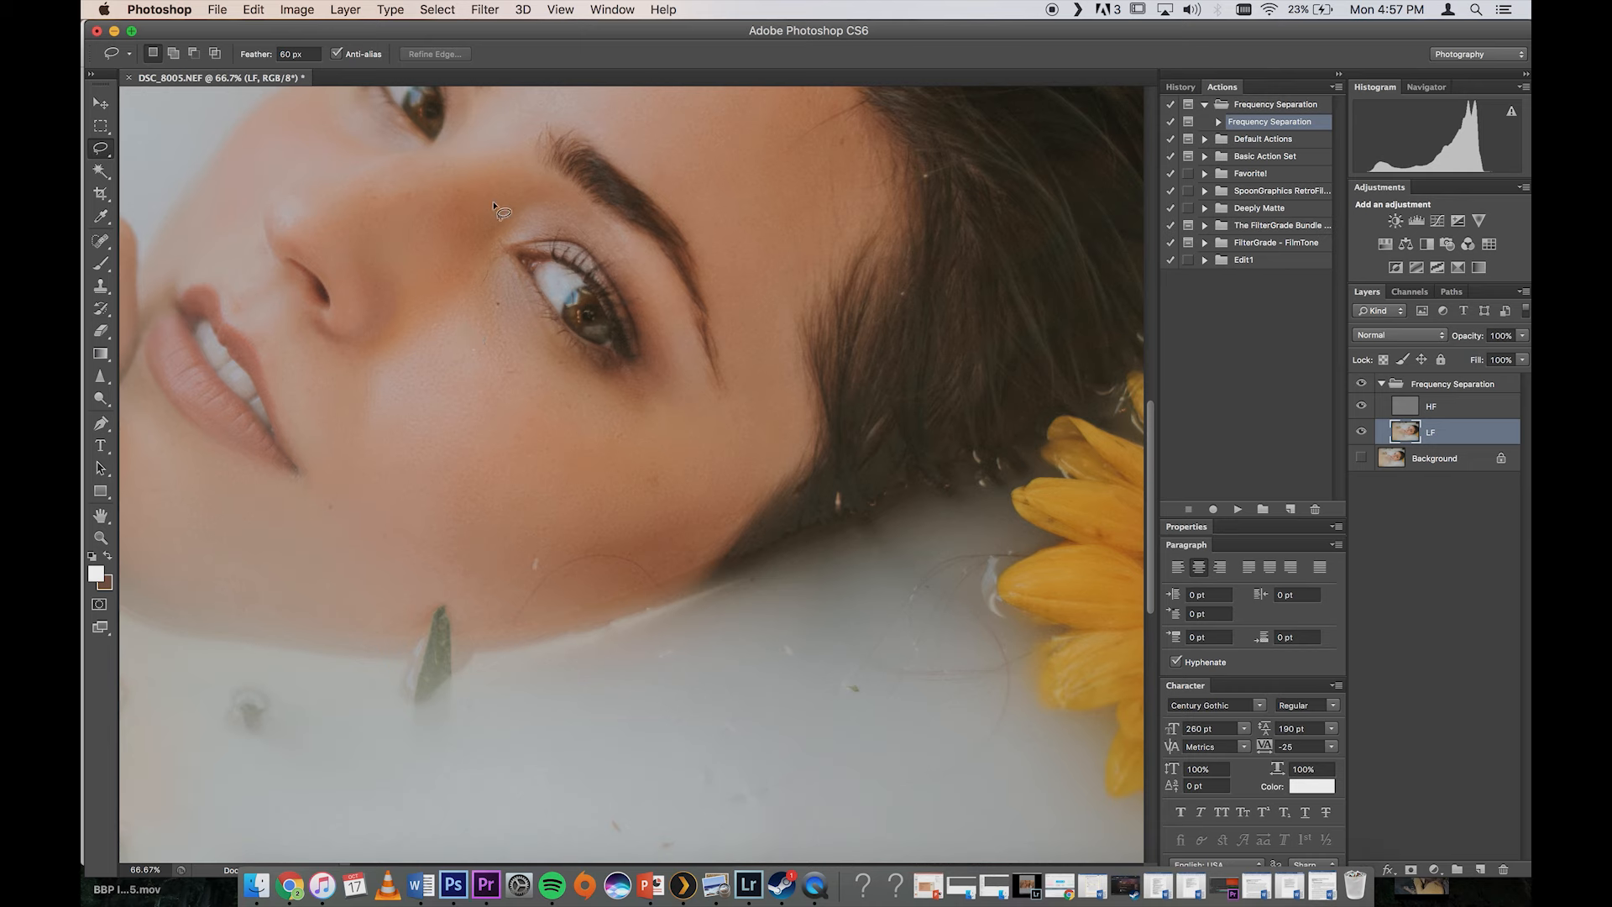
left_click(492, 11)
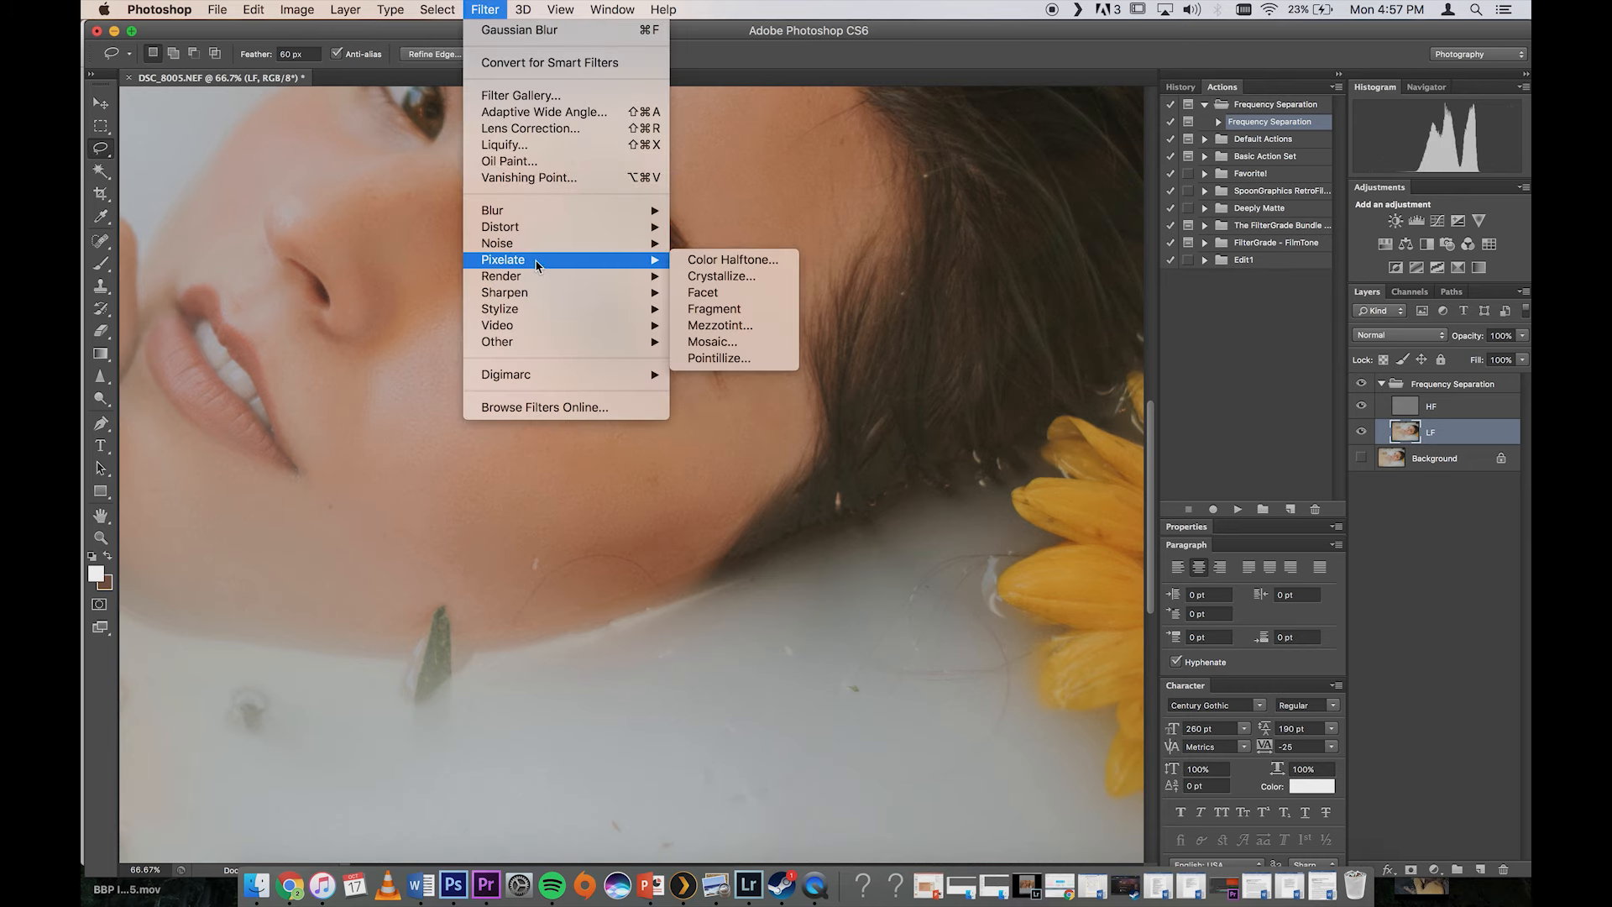
mouse_move(528, 211)
left_click(730, 343)
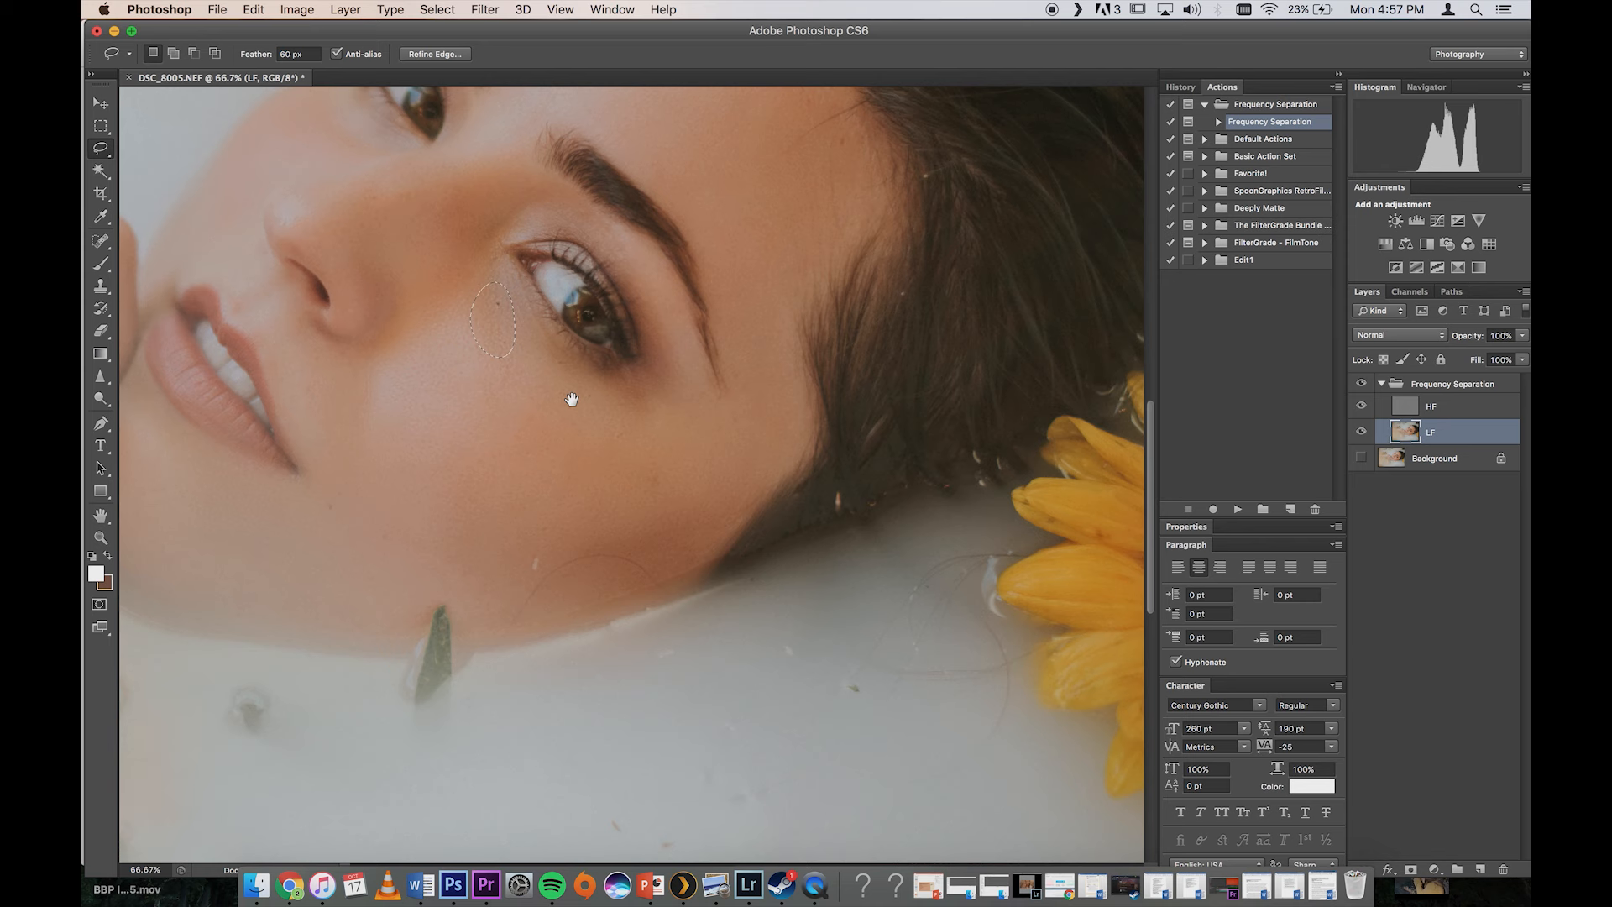
left_click_drag(559, 529, 566, 526)
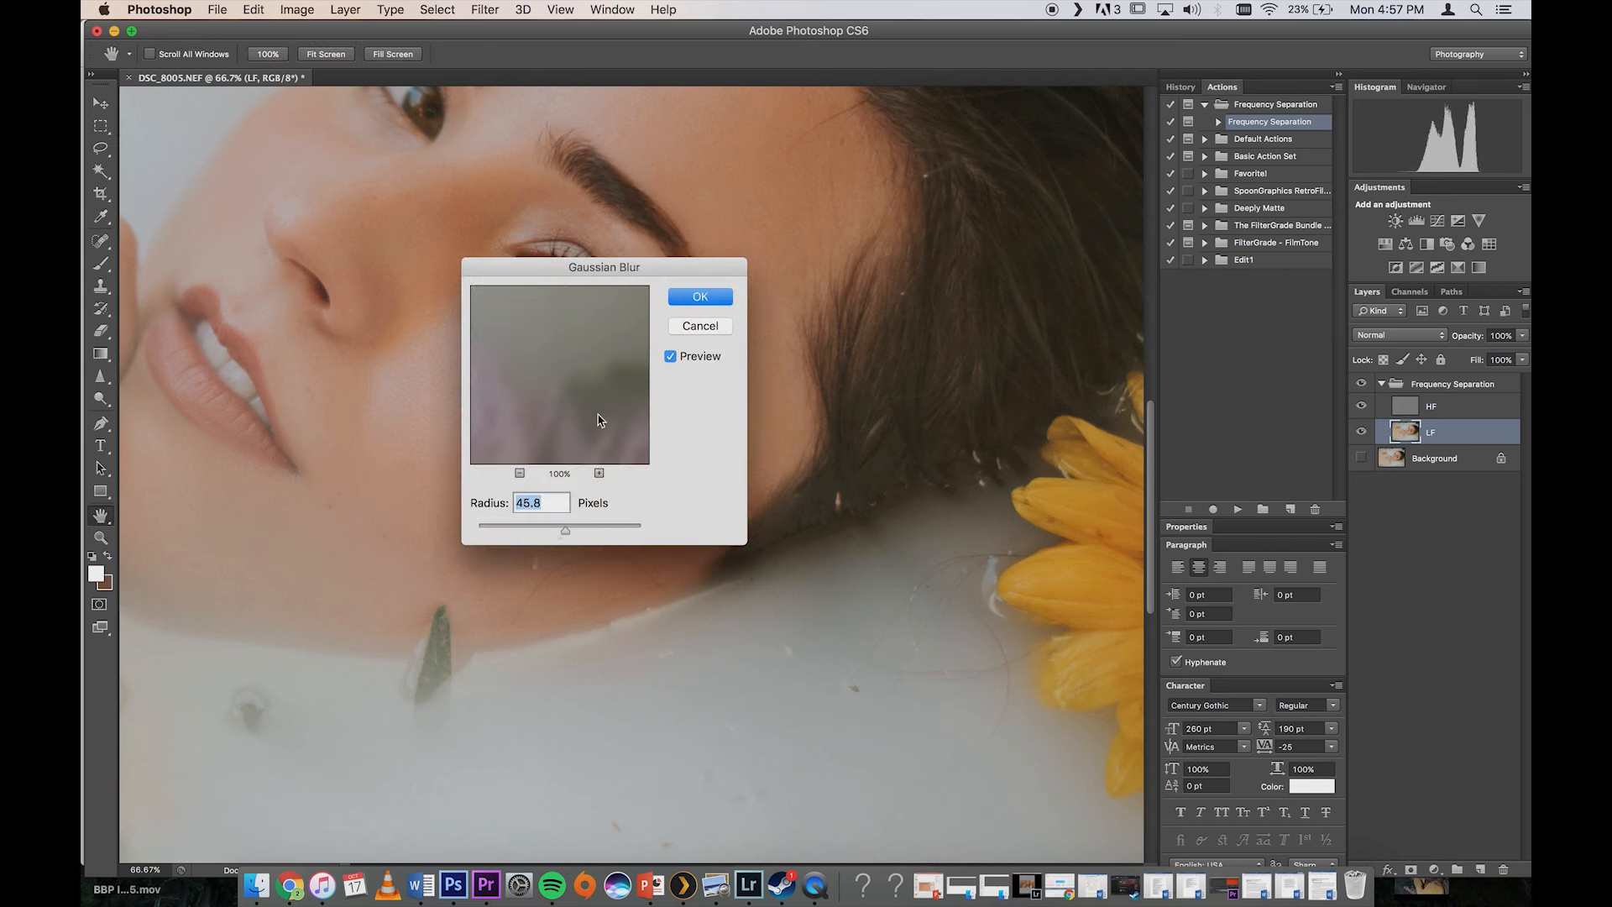
left_click(678, 306)
Step: Lasso the skin under the eye's outer corner and between the eye and brow tail in turn, reapplying the Gaussian Blur to each
mouse_move(597, 367)
left_mouse_down()
mouse_move(666, 354)
mouse_move(678, 374)
mouse_move(622, 413)
mouse_move(598, 368)
left_mouse_up()
key("super+f")
key("super+d")
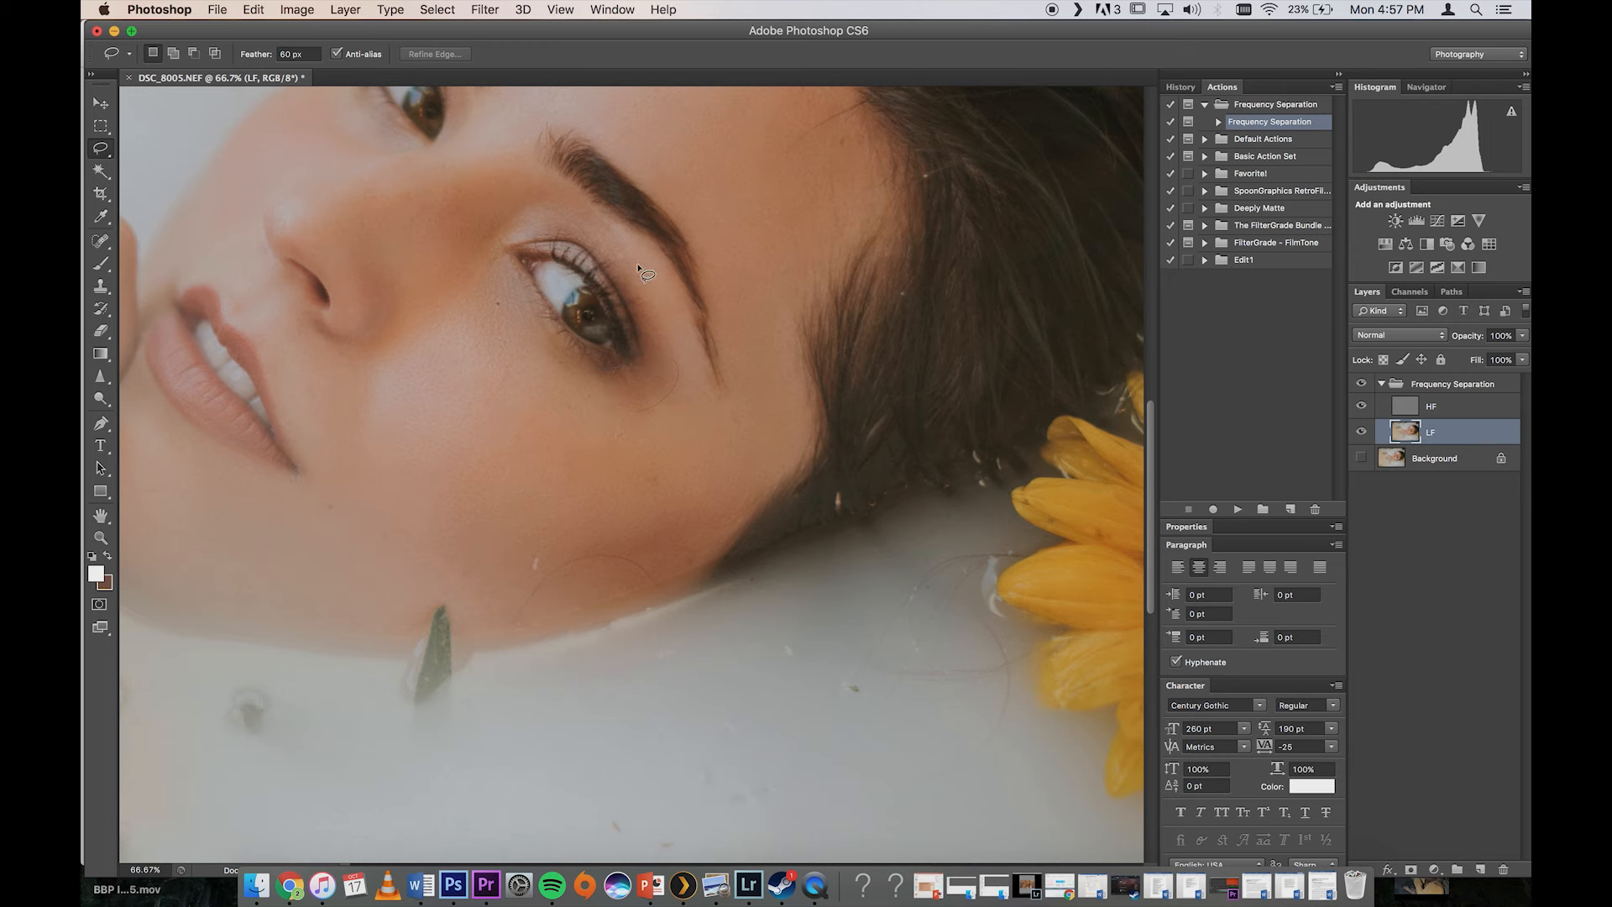
mouse_move(680, 300)
left_mouse_down()
mouse_move(649, 246)
mouse_move(632, 264)
left_mouse_up()
key("super+f")
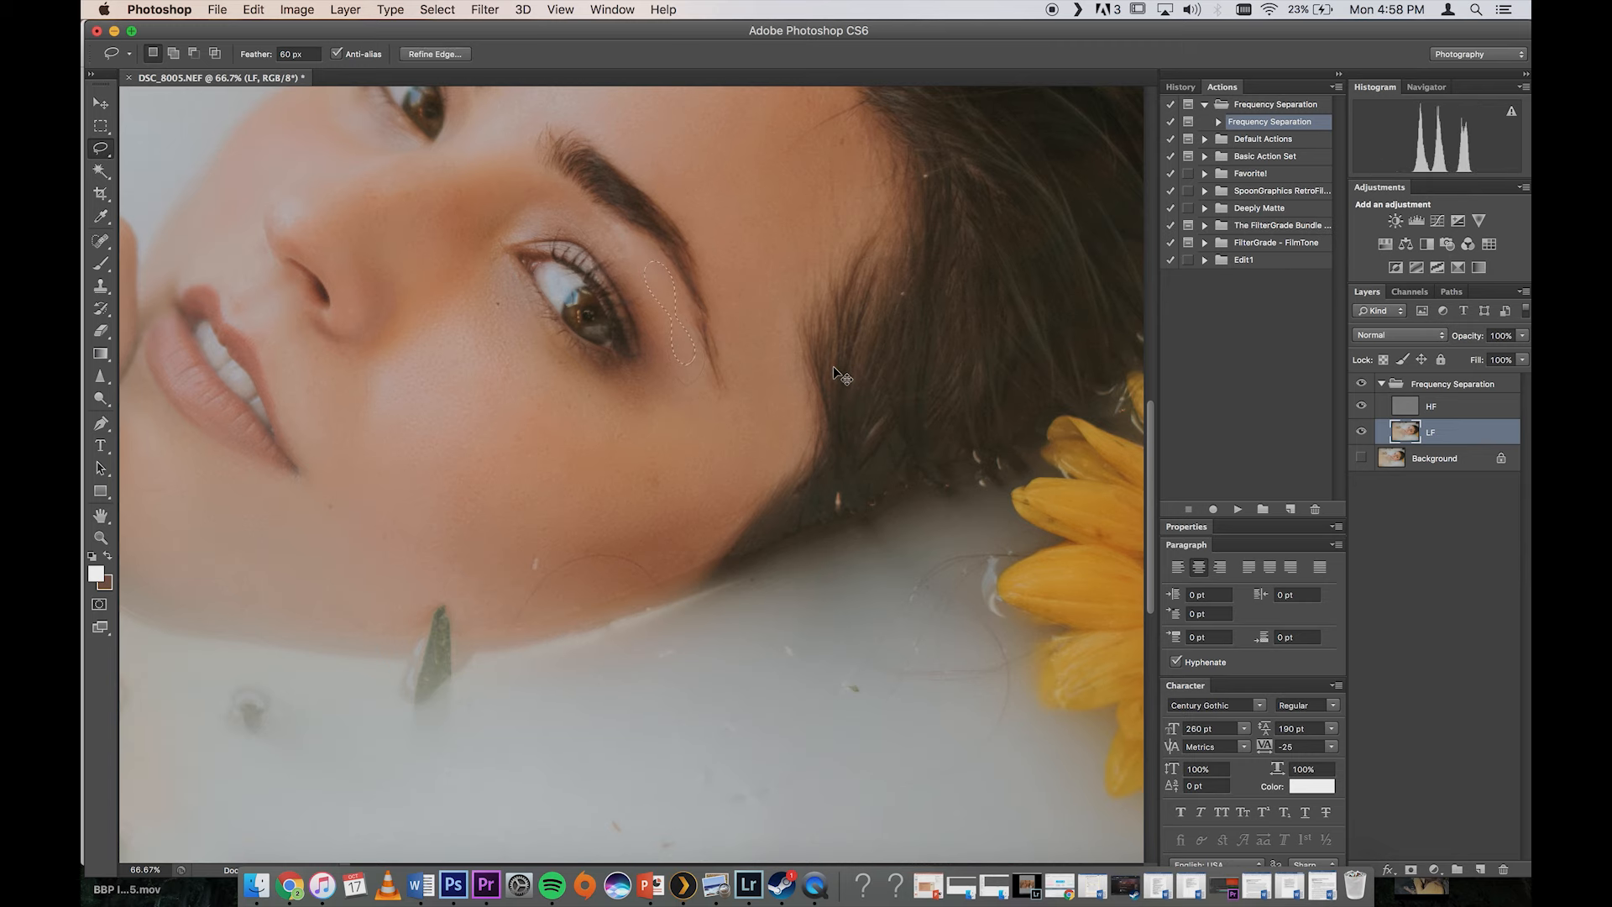
Step: Collapse the Frequency Separation group and make the Background layer visible beneath it
key("super+minus")
key("super+h")
key("super+minus")
key("super+plus")
key("super+plus")
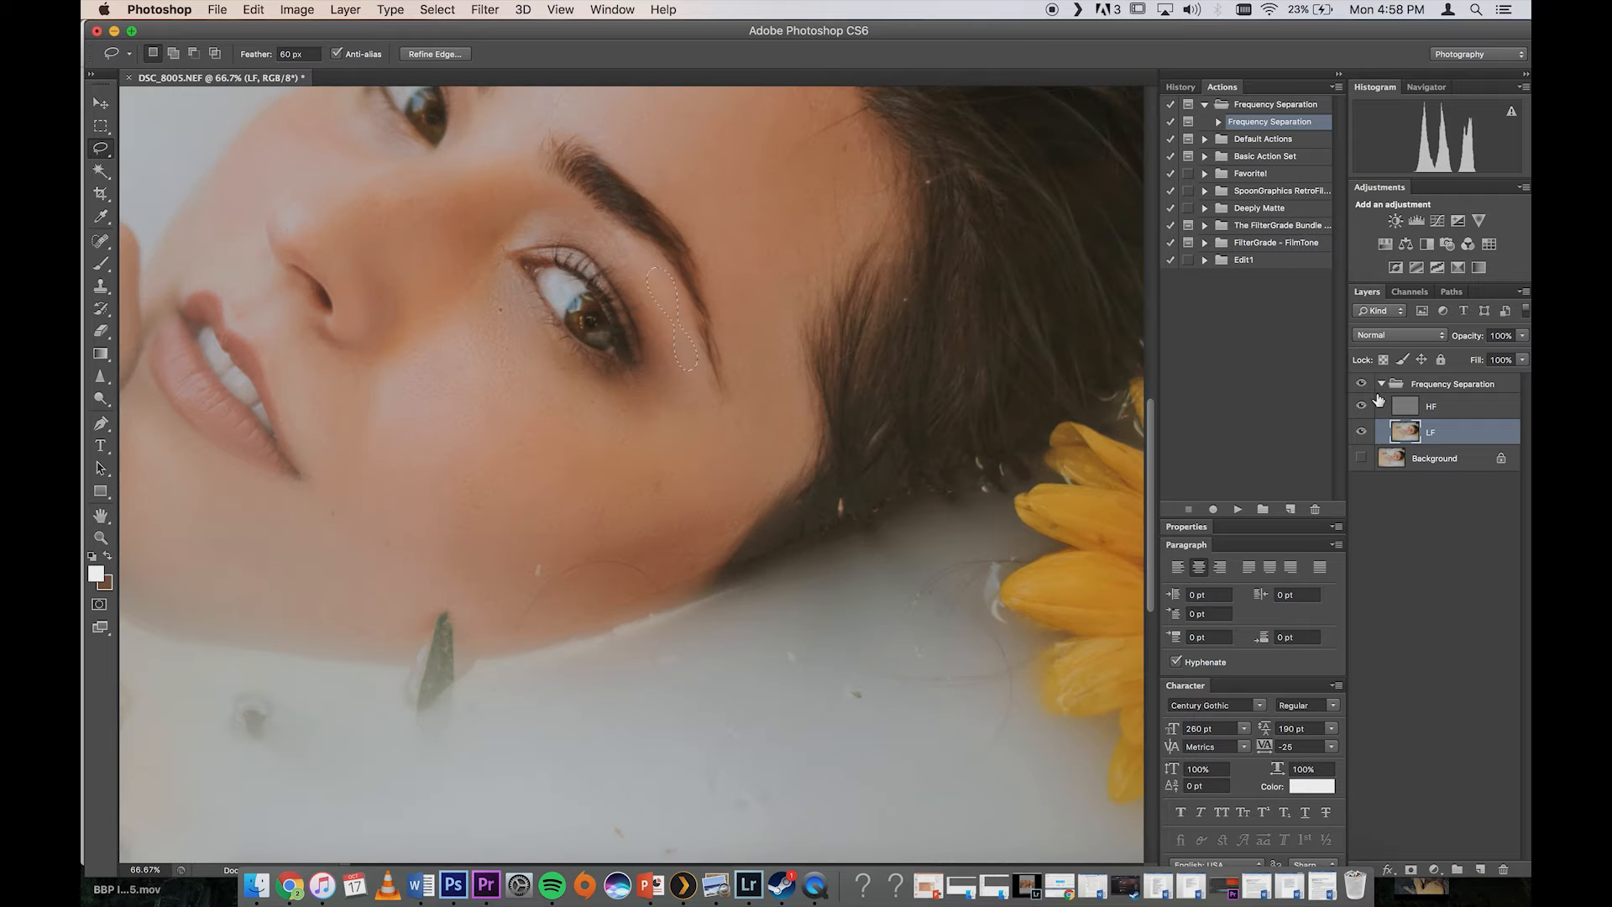
key("super+minus")
key("super+minus")
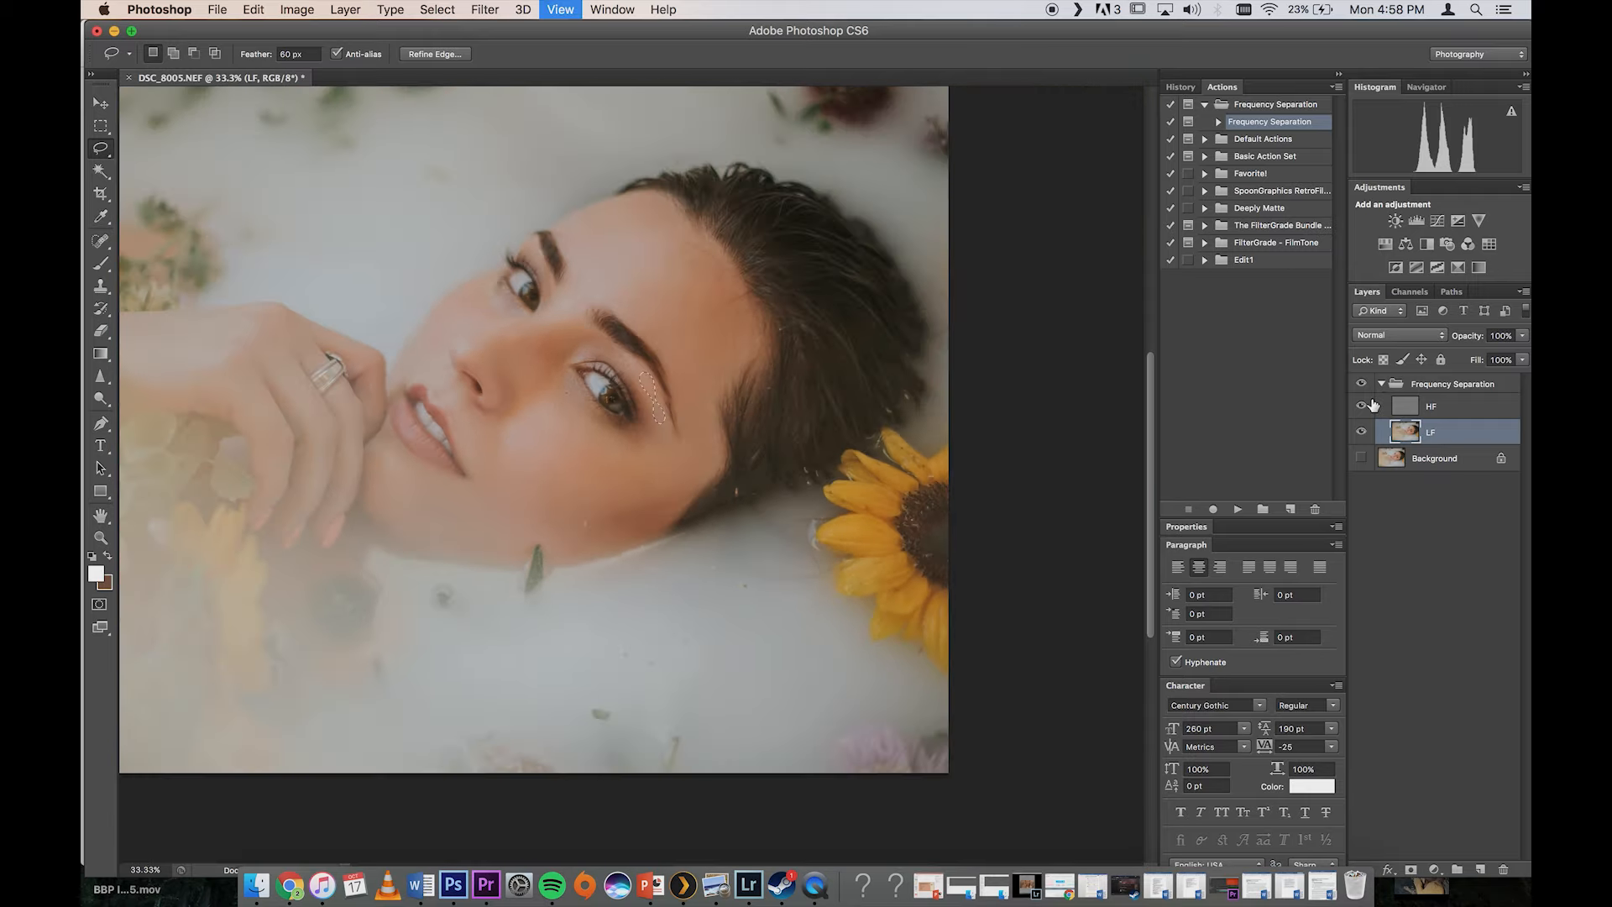
left_click(1381, 388)
left_click(1381, 384)
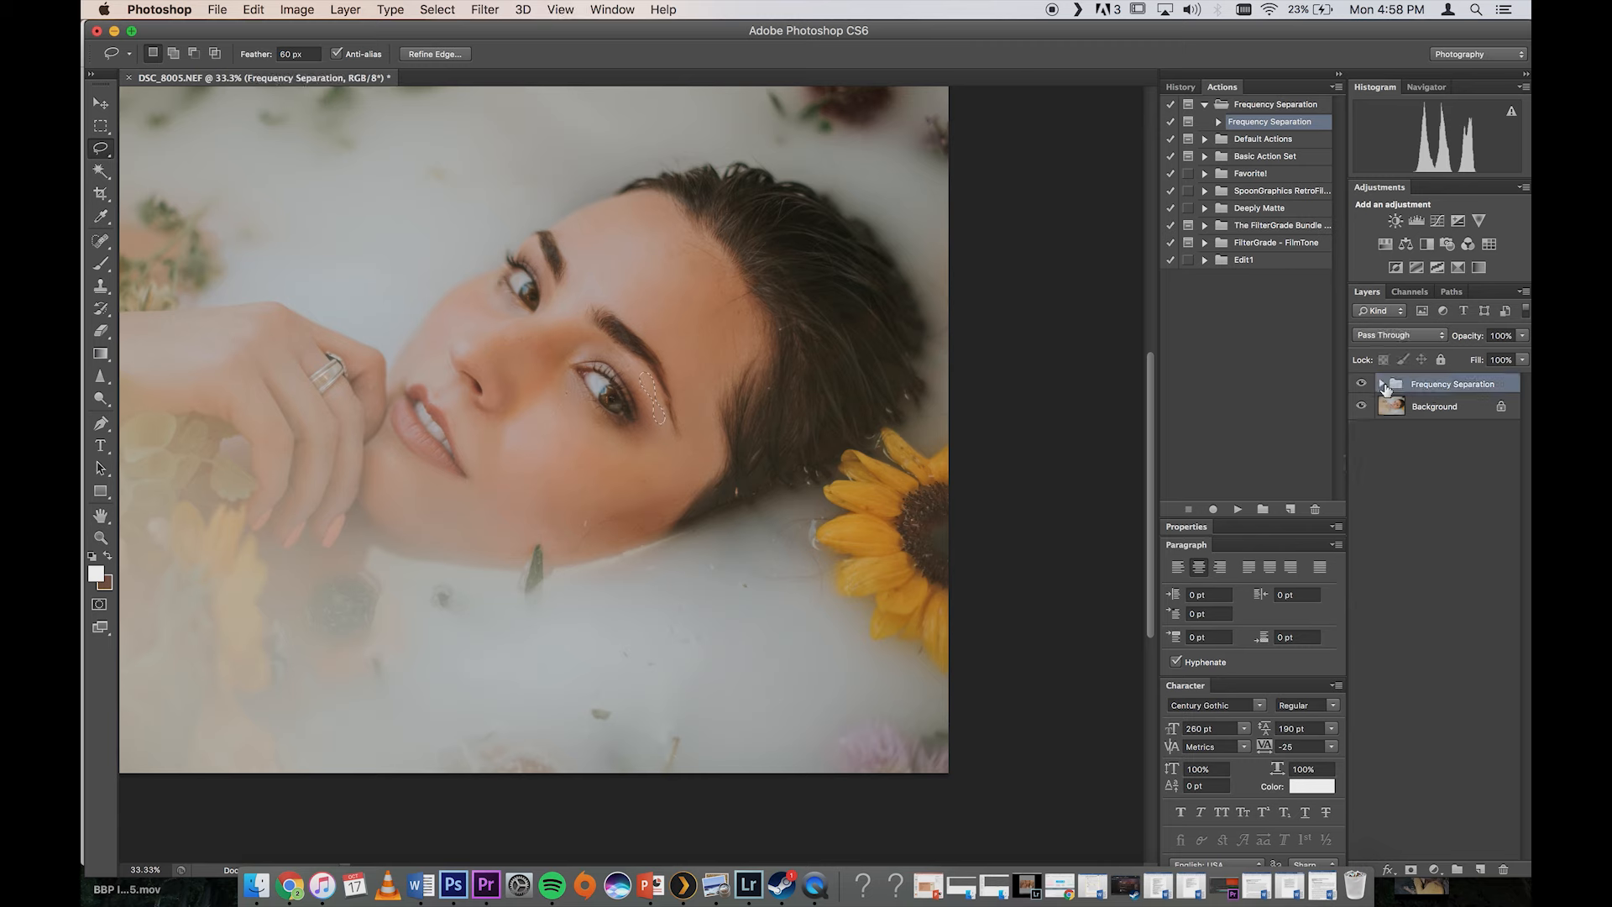
Step: Clear the selection and toggle the Frequency Separation group's visibility repeatedly to compare the retouched skin with the original
left_click(1362, 385)
left_click(1361, 386)
left_click(1361, 385)
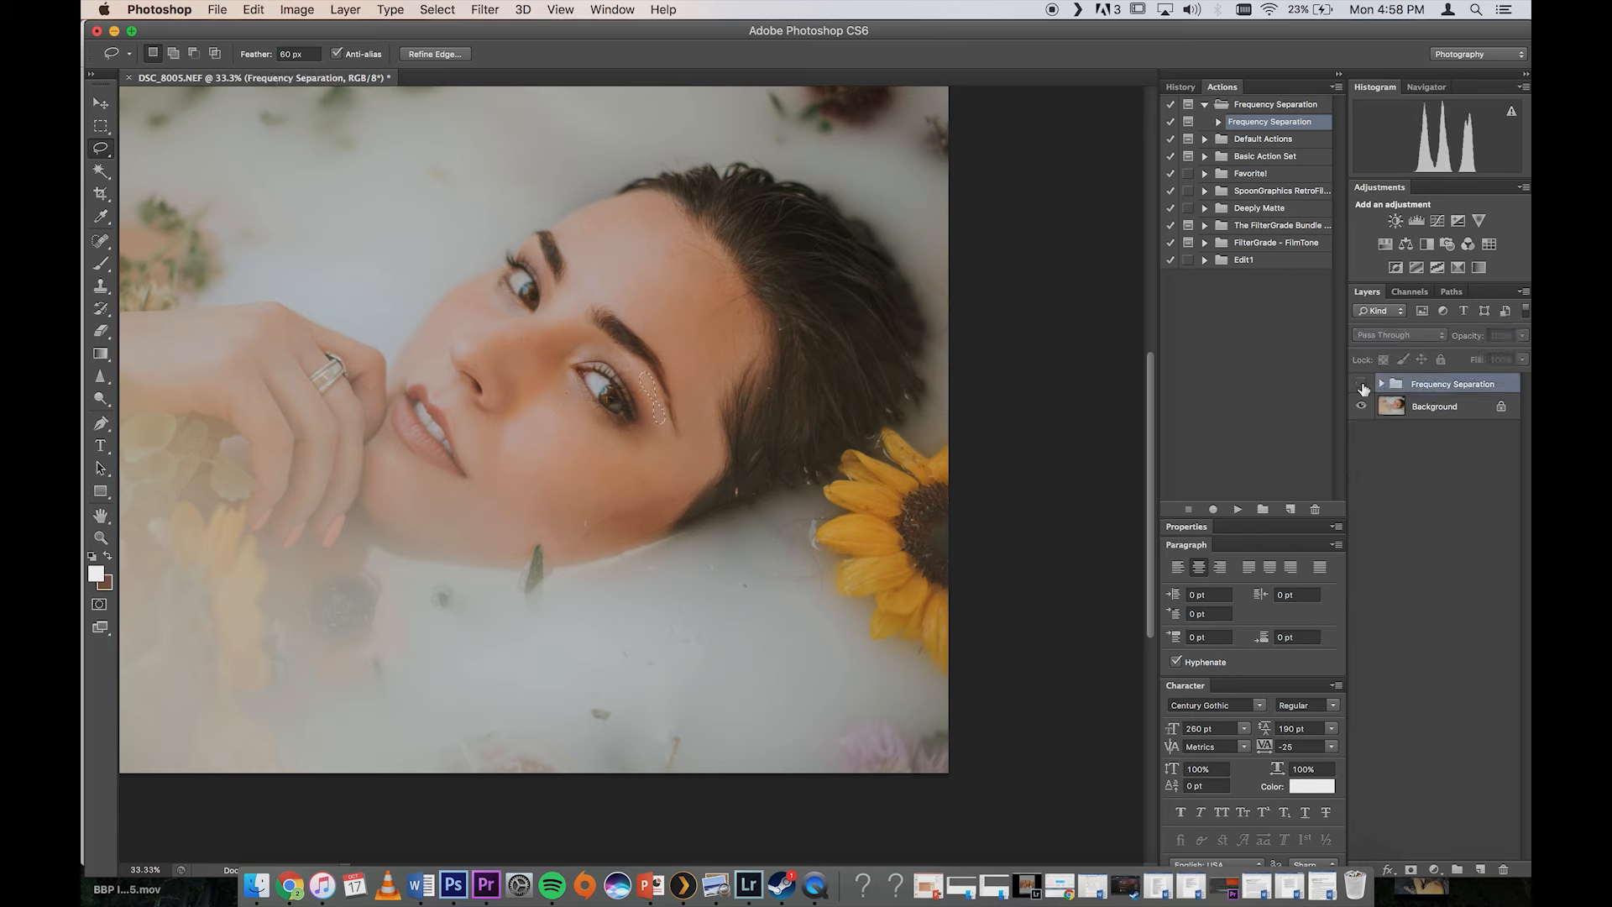
key("super+d")
left_click(1362, 386)
left_click(1364, 389)
left_click(1364, 389)
left_click(1365, 390)
left_click(1364, 388)
left_click(1364, 388)
left_click(1364, 387)
left_click(1364, 388)
left_click(1362, 386)
left_click(1363, 386)
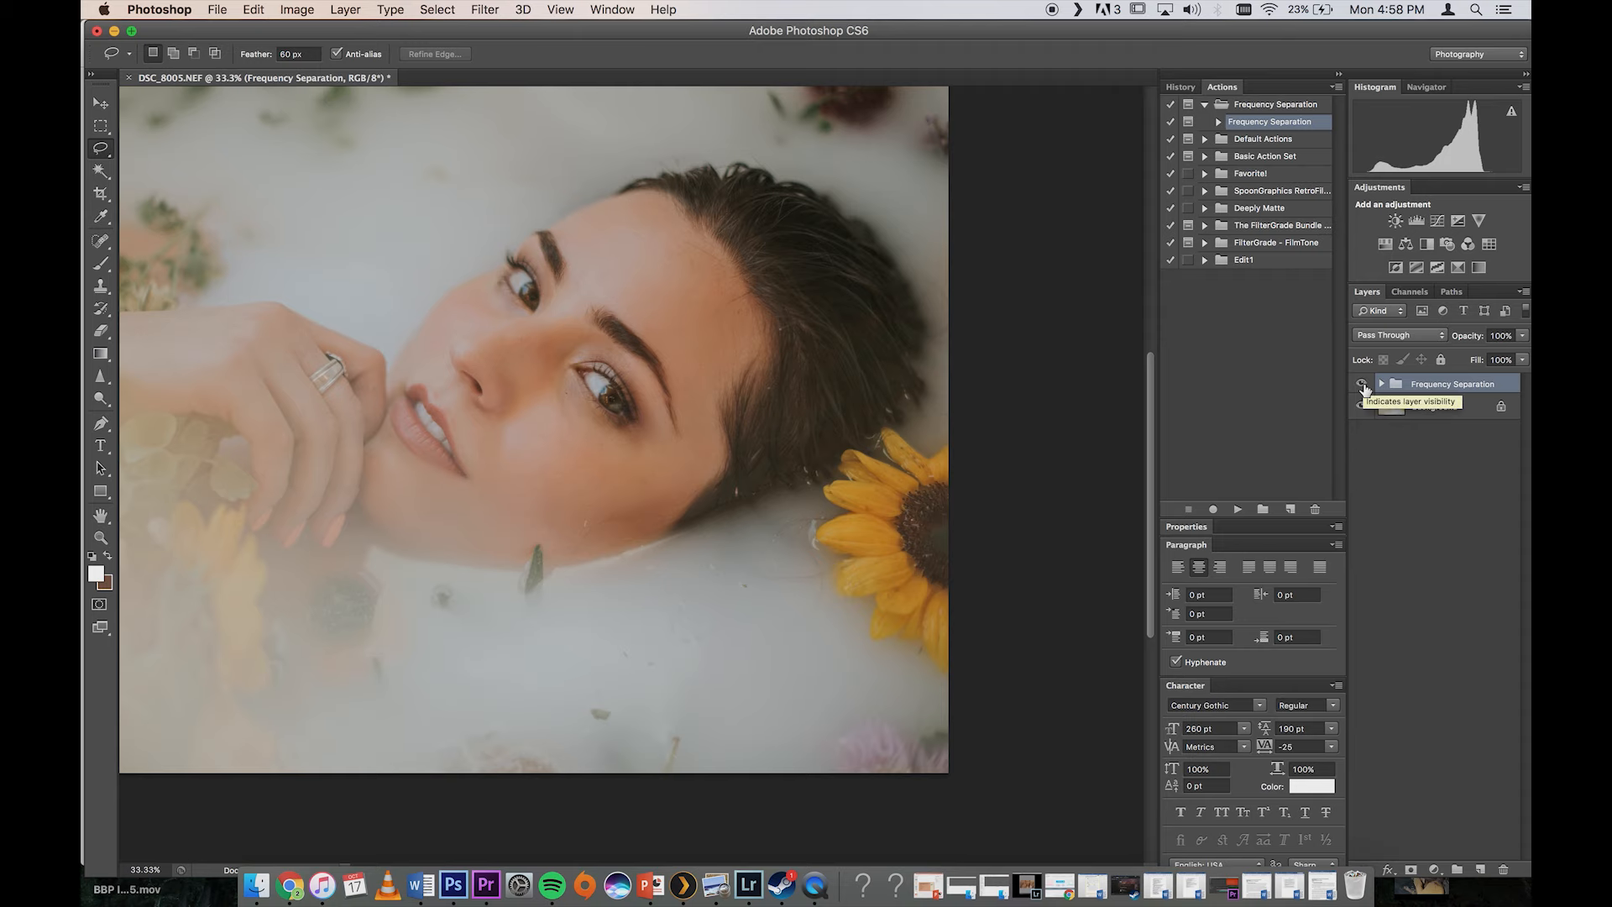
Step: Heal the curved stray hair and the white speck near the jaw on the HF layer, using the content-aware Spot Healing Brush at size 70
key("super+plus")
key("super+plus")
key("super+plus")
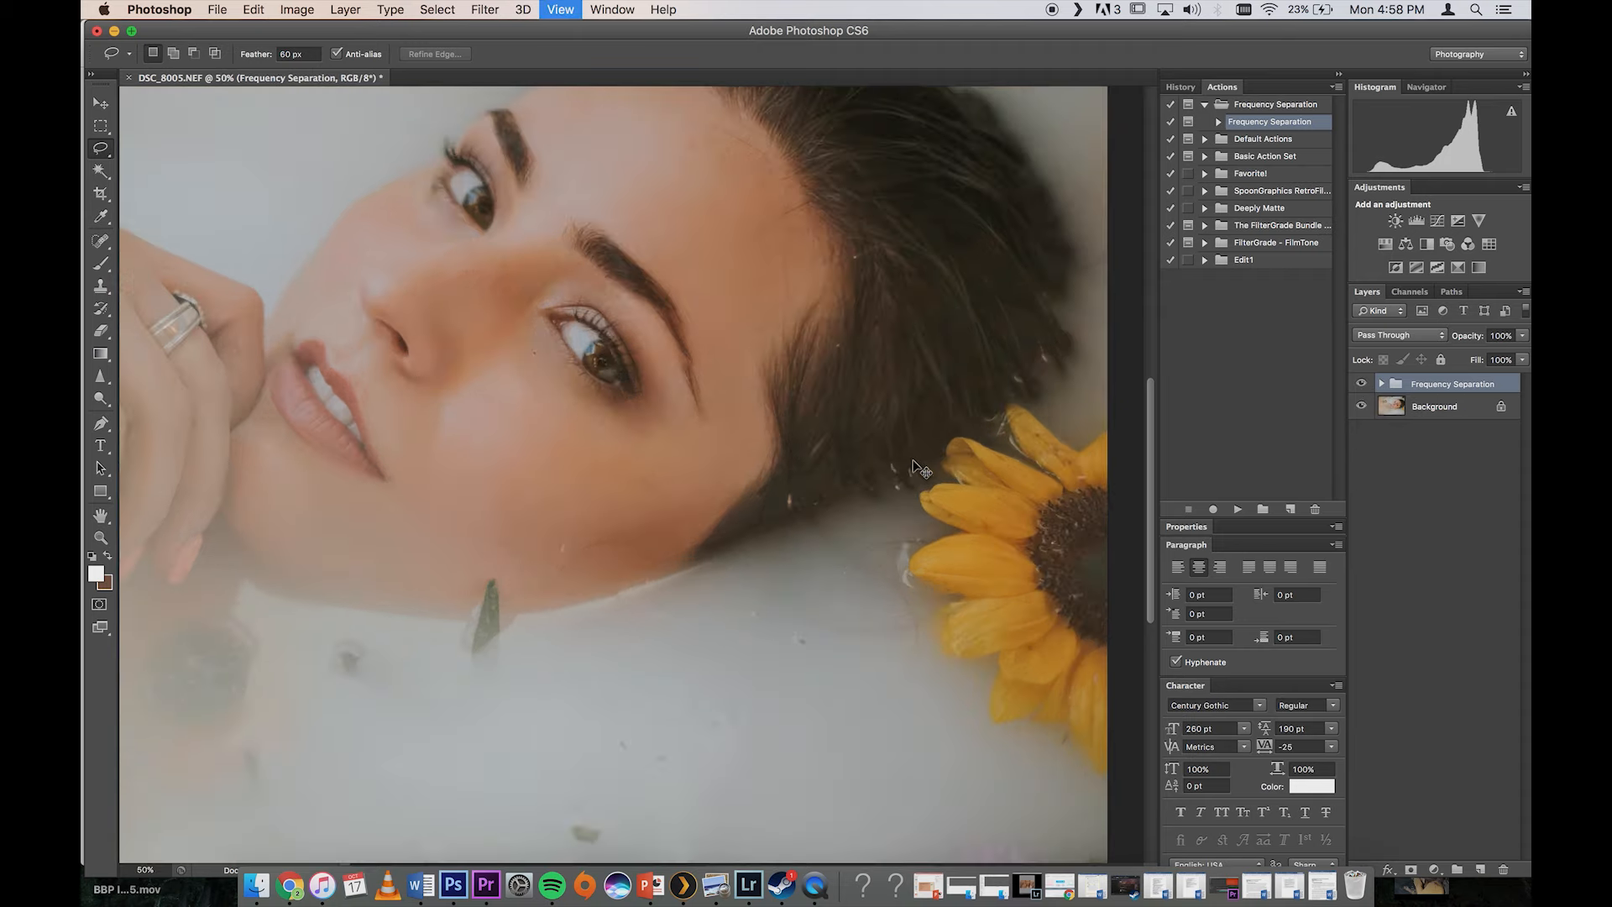
left_click(1384, 386)
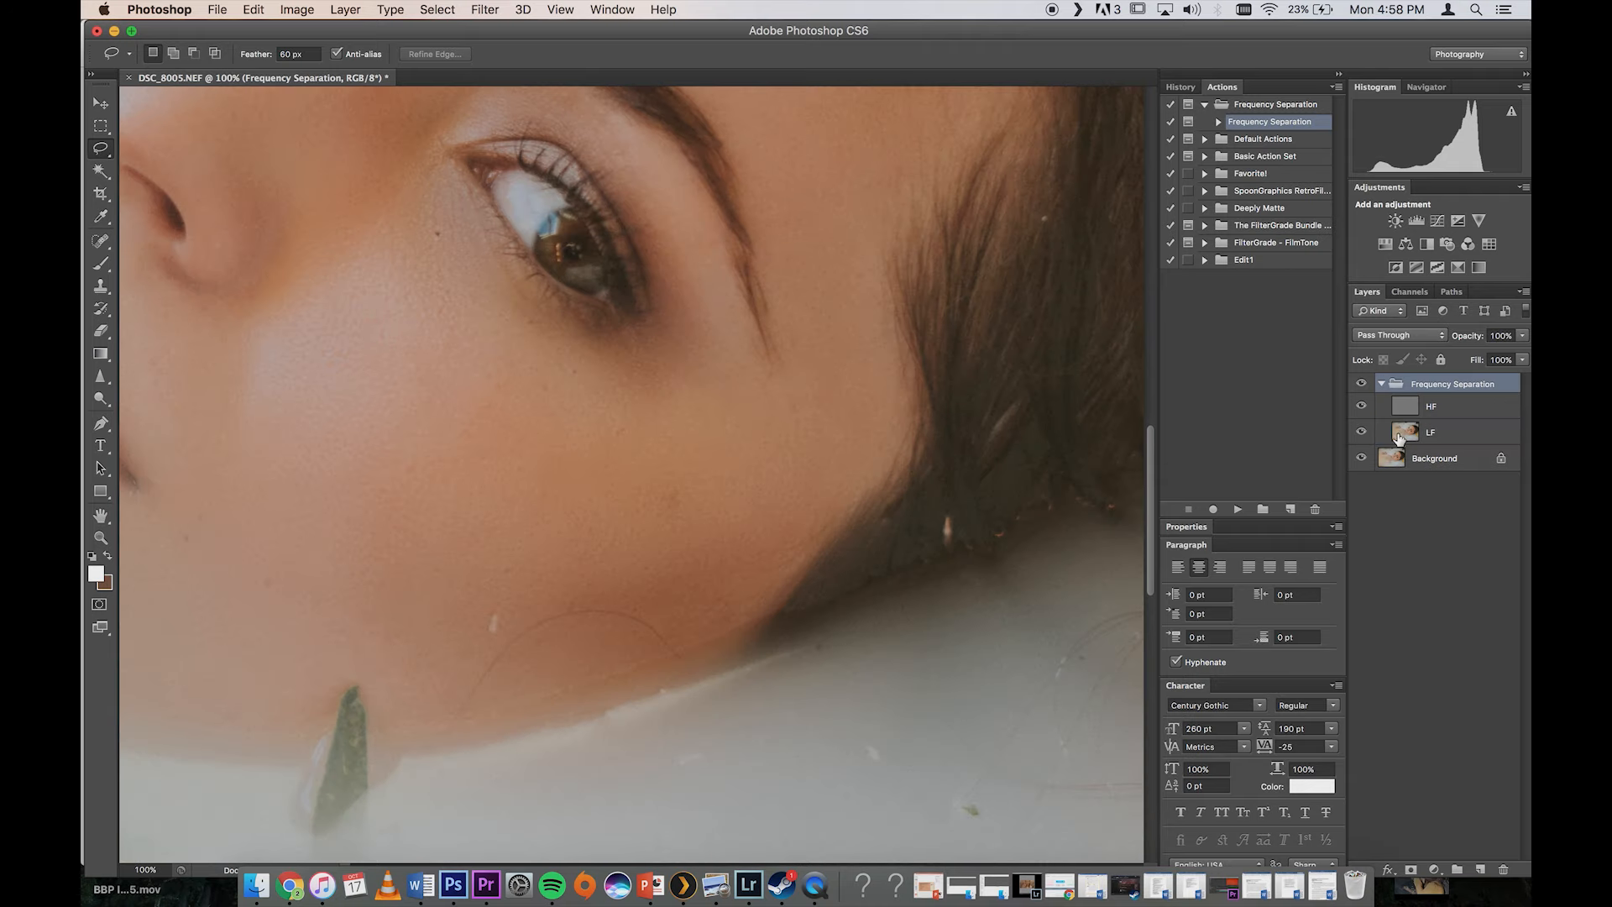
left_click(1418, 409)
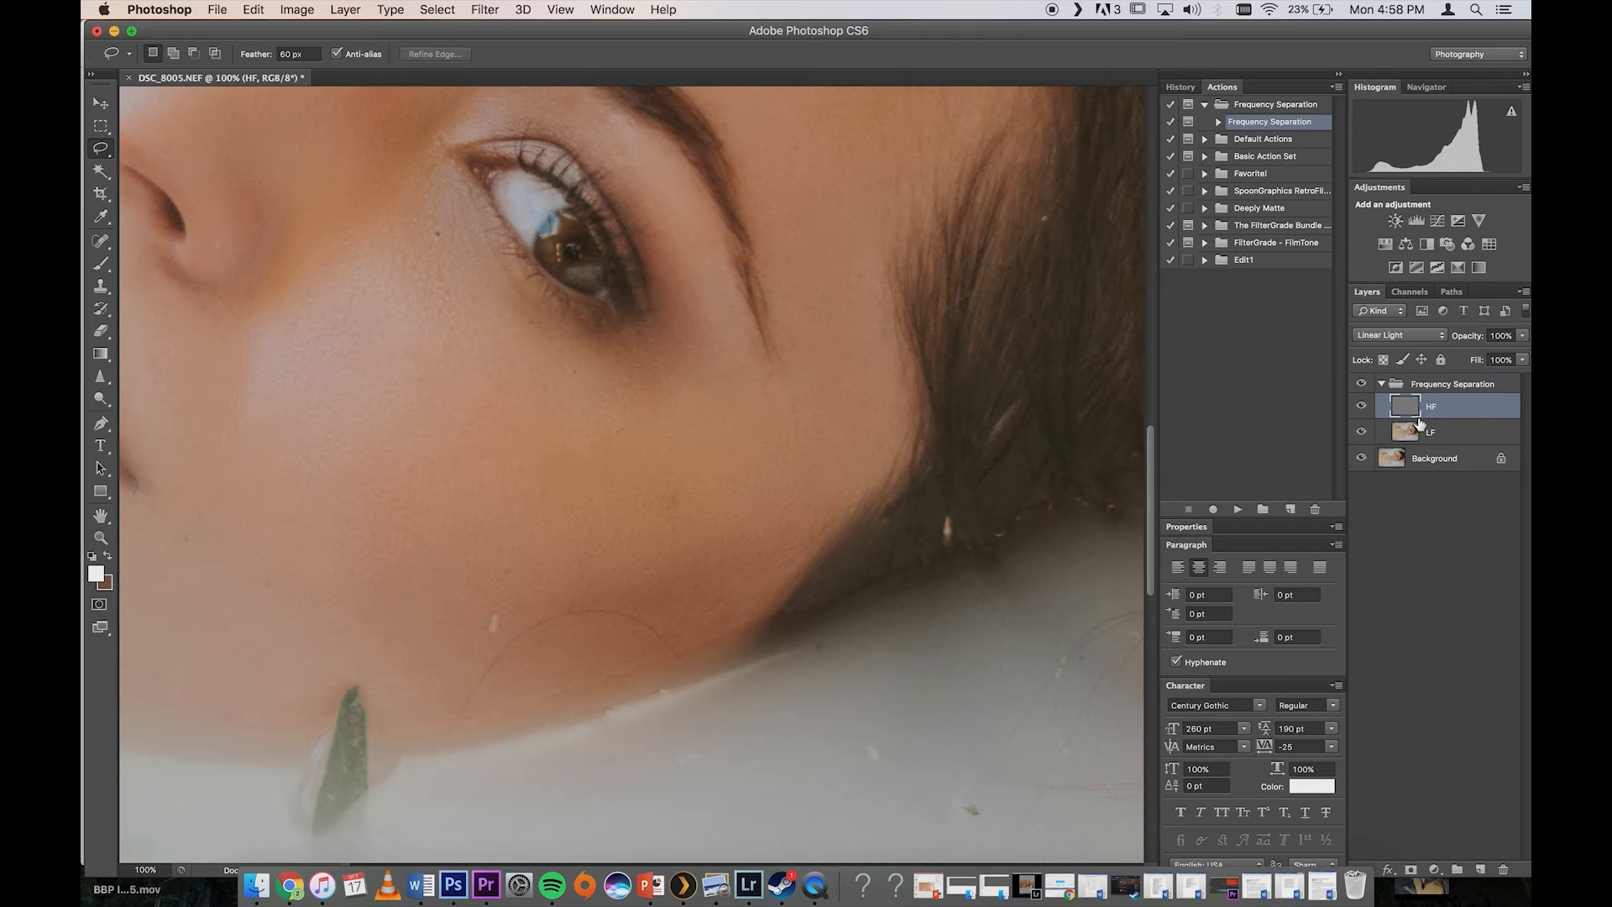
left_click(99, 244)
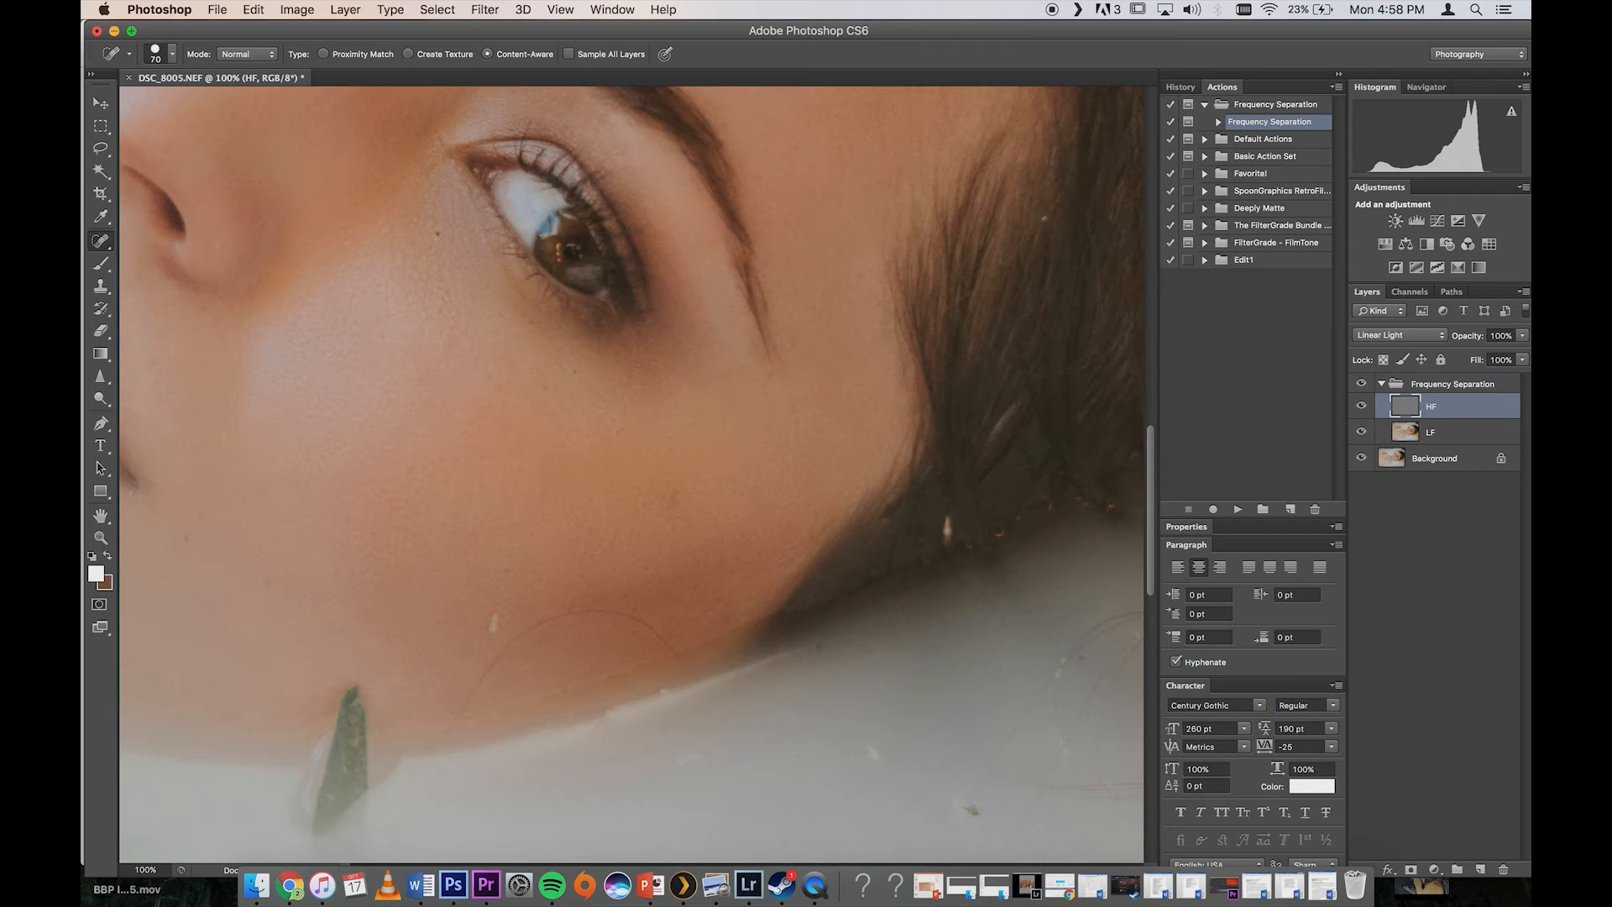
left_click(101, 244)
left_click(469, 525)
mouse_move(455, 716)
left_mouse_down()
mouse_move(526, 641)
mouse_move(640, 605)
mouse_move(661, 626)
left_mouse_up()
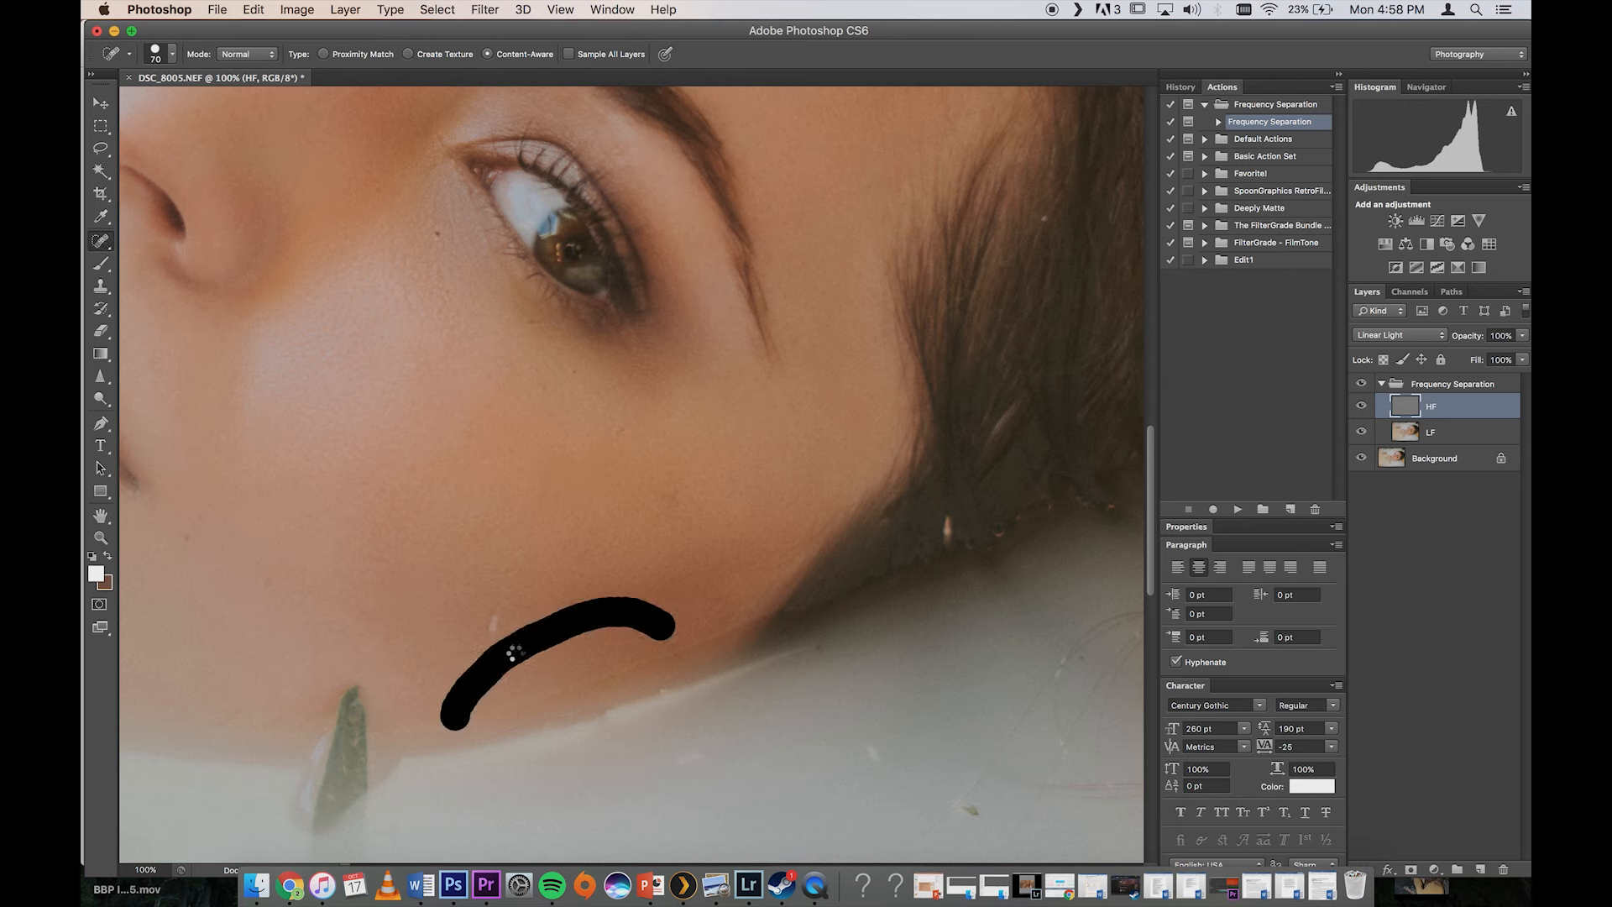
left_click(493, 625)
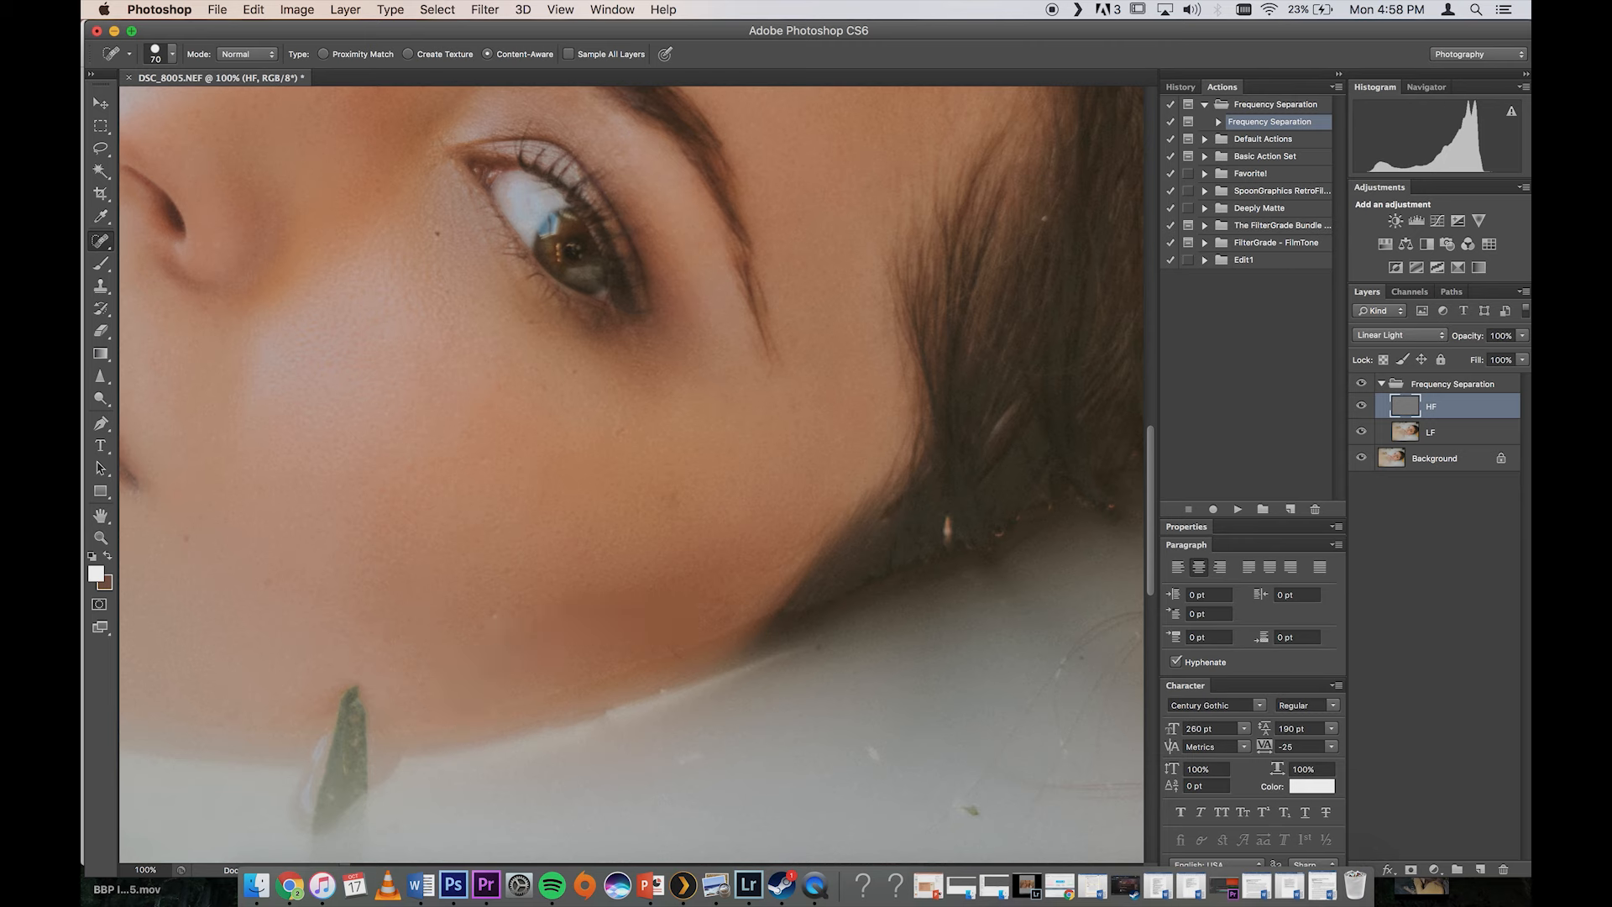
Step: Heal the uneven spots on the lower cheek and along the jaw on the LF layer with the content-aware Spot Healing Brush
left_click(1444, 433)
left_click(494, 628)
left_click(496, 608)
left_click(460, 701)
mouse_move(460, 700)
left_mouse_down()
mouse_move(550, 613)
mouse_move(663, 631)
left_mouse_up()
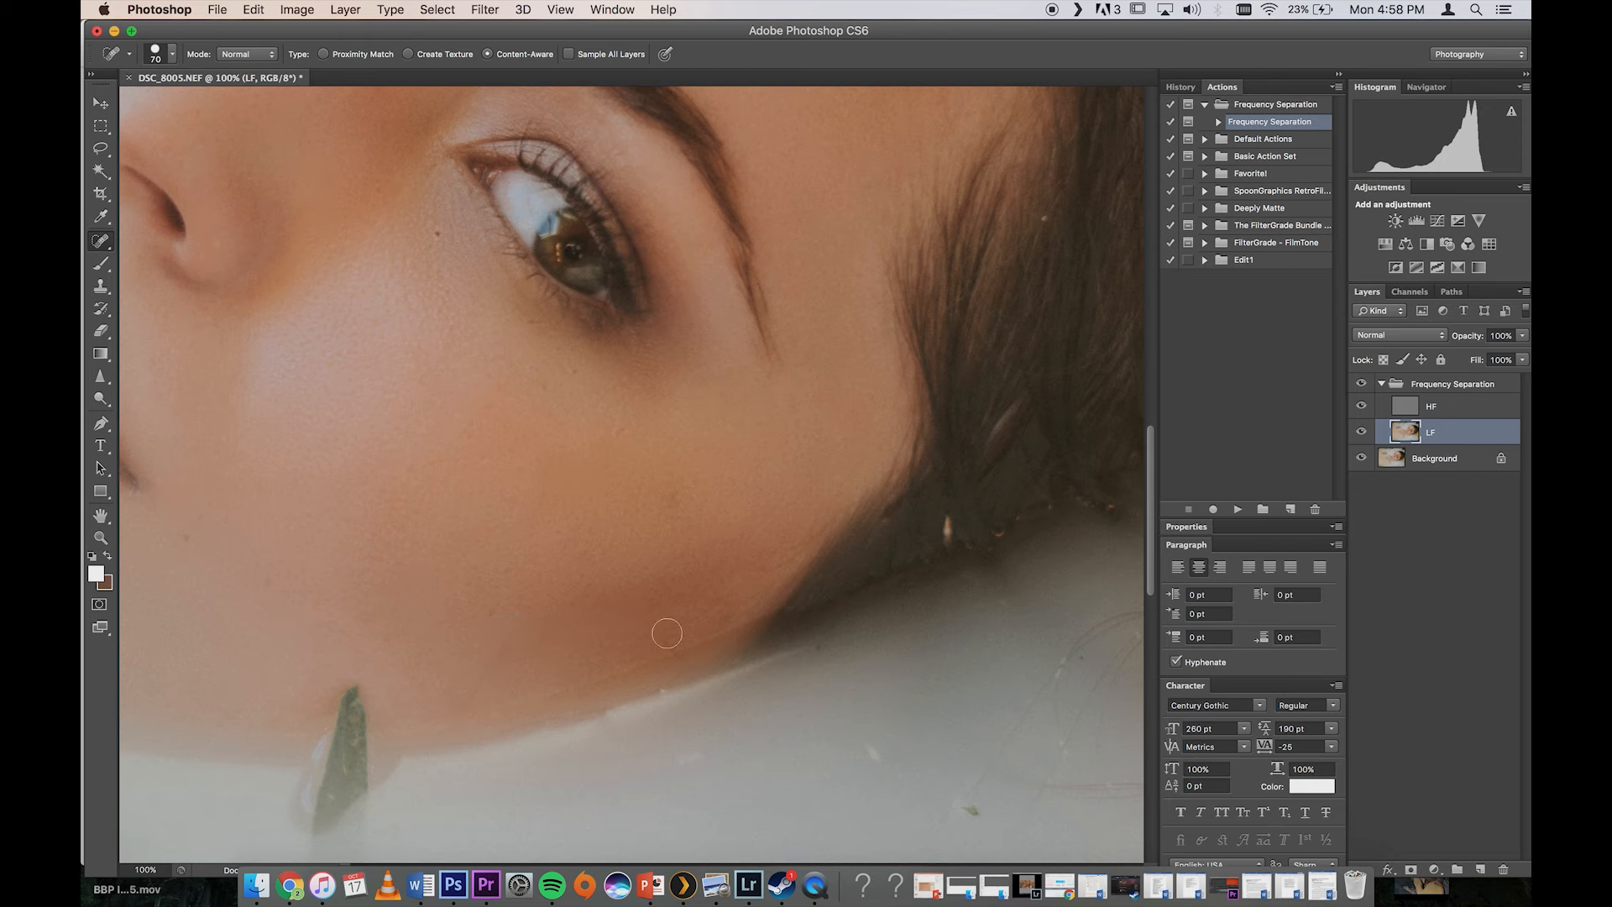
left_click(662, 631)
left_click(587, 612)
key("x")
key("x")
Step: Activate the Sharpen tool with the LF layer selected, and switch to the HF layer
left_click(1418, 460)
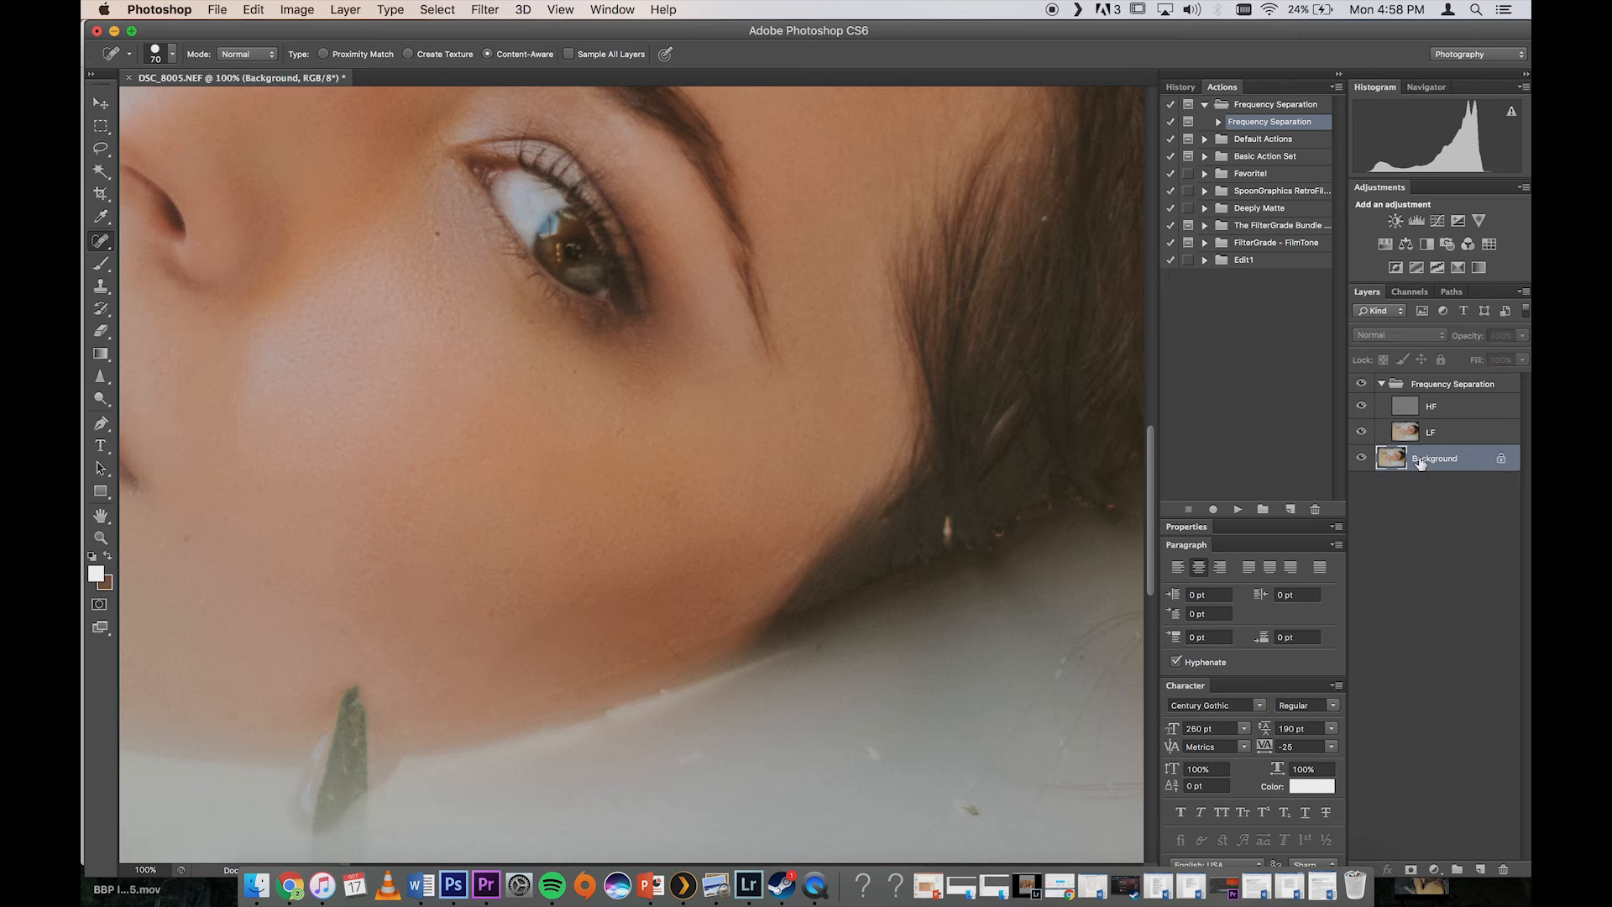
key("super+minus")
key("super+minus")
key("super+minus")
key("super+minus")
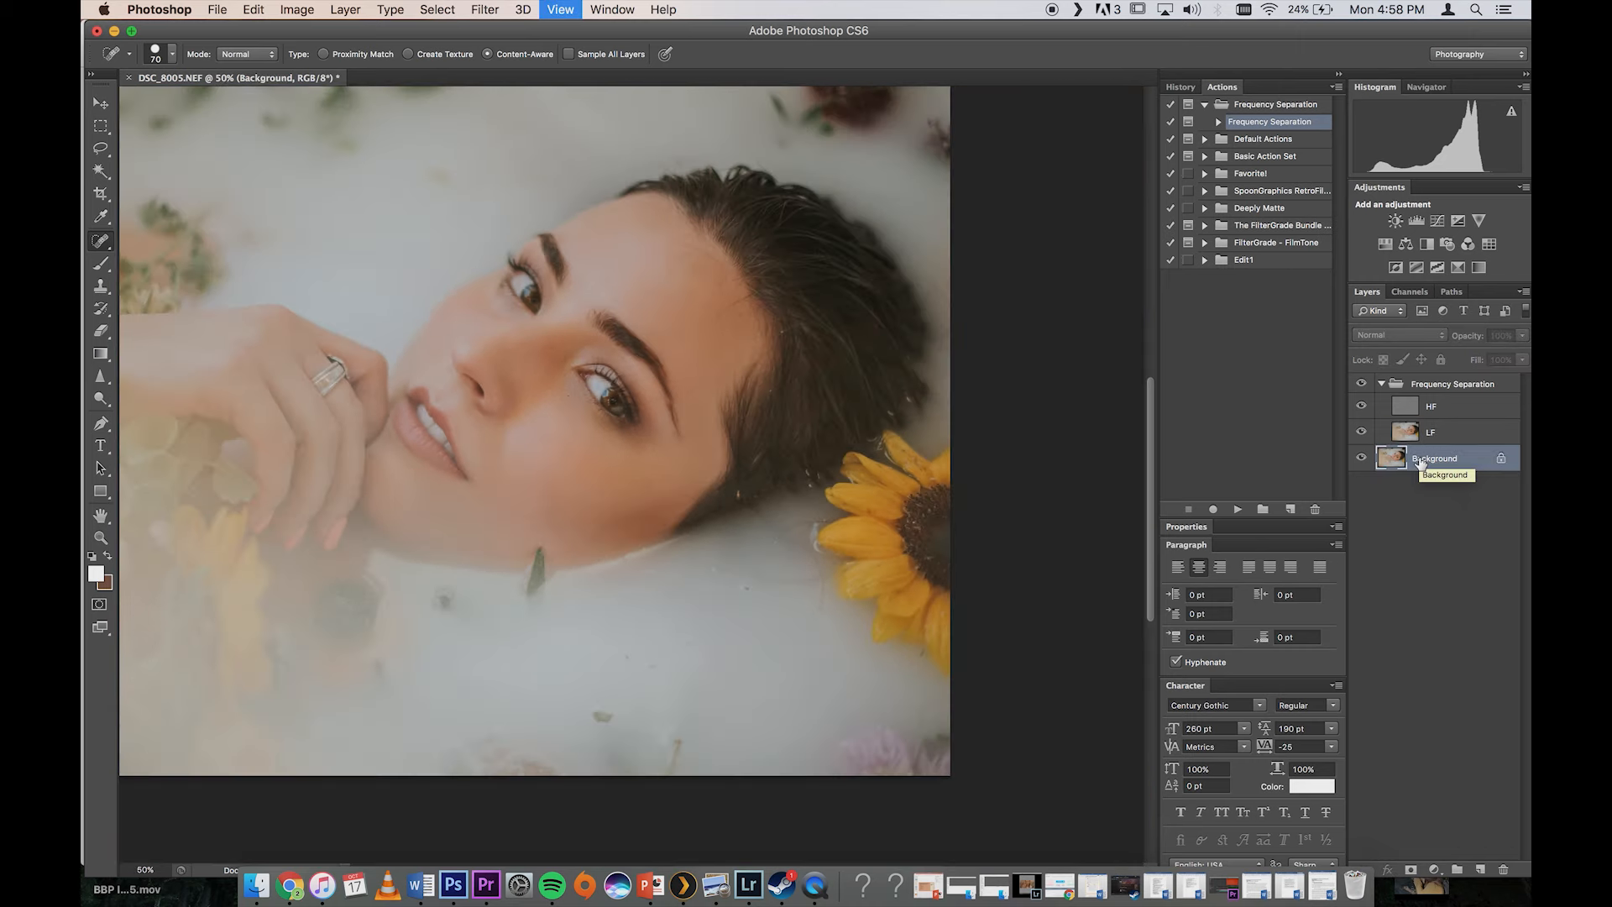
key("super+plus")
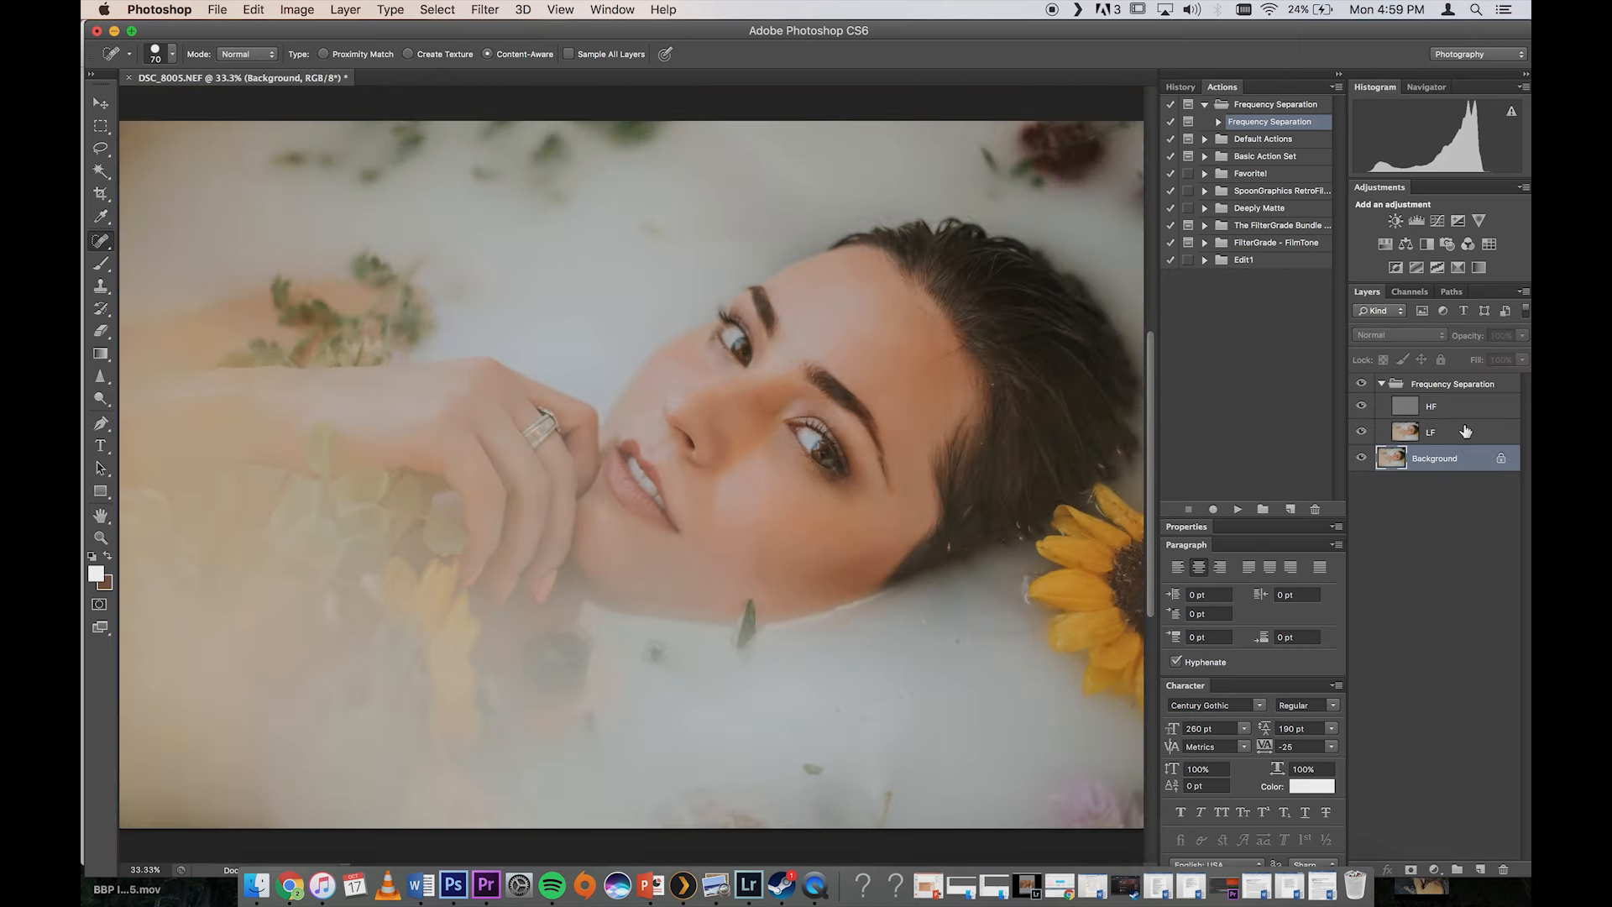
left_click(1437, 443)
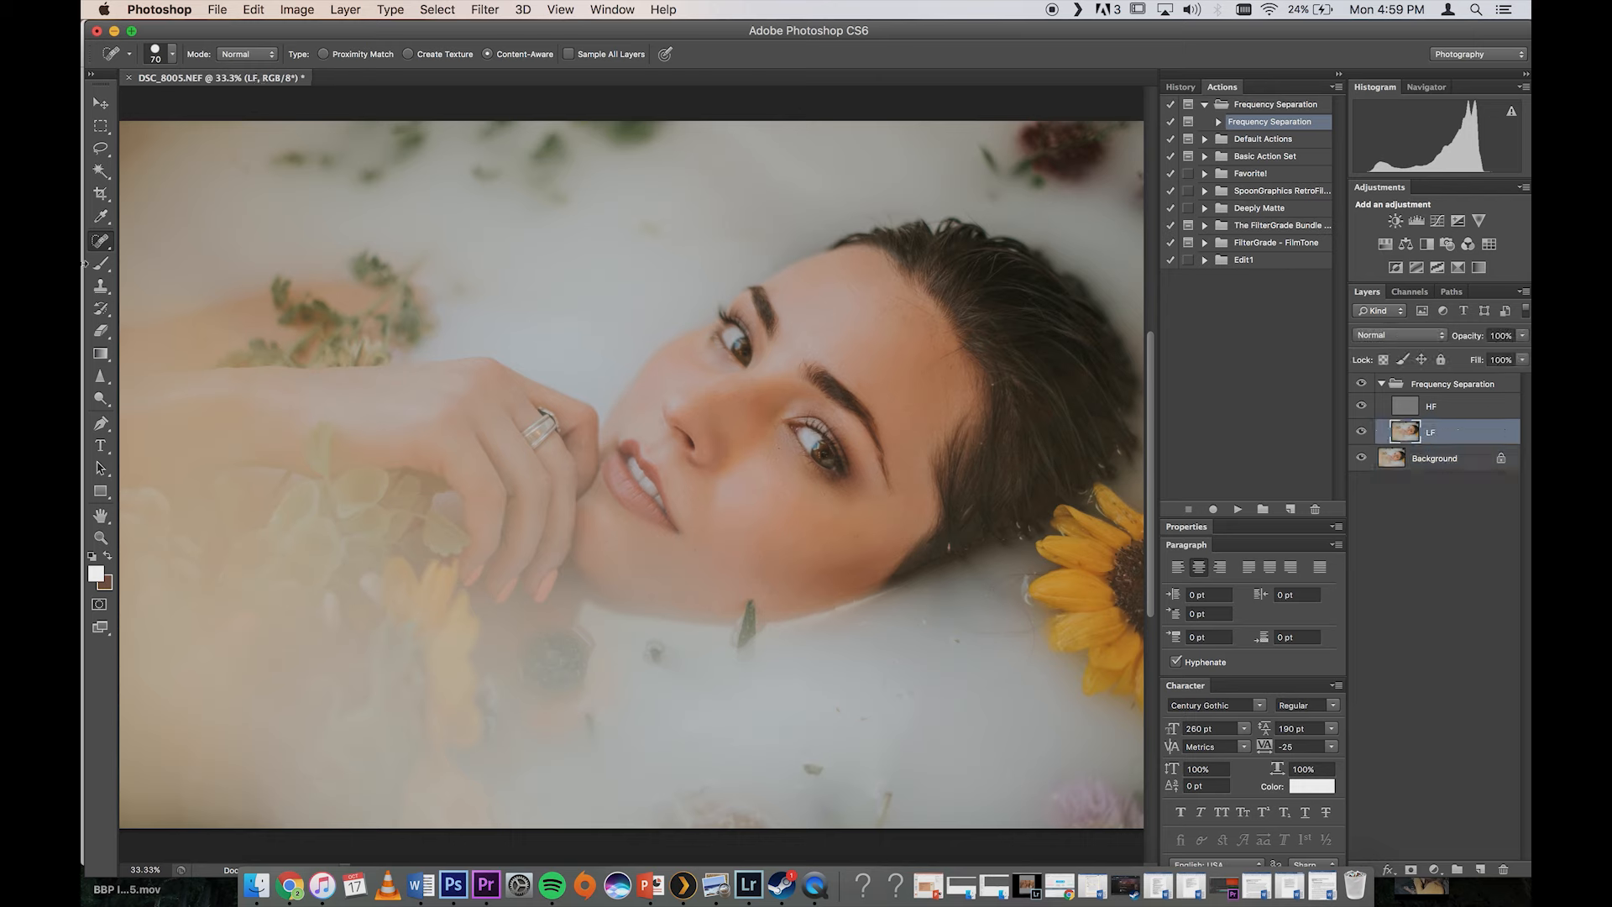
left_click(100, 376)
left_click_drag(100, 376, 132, 376)
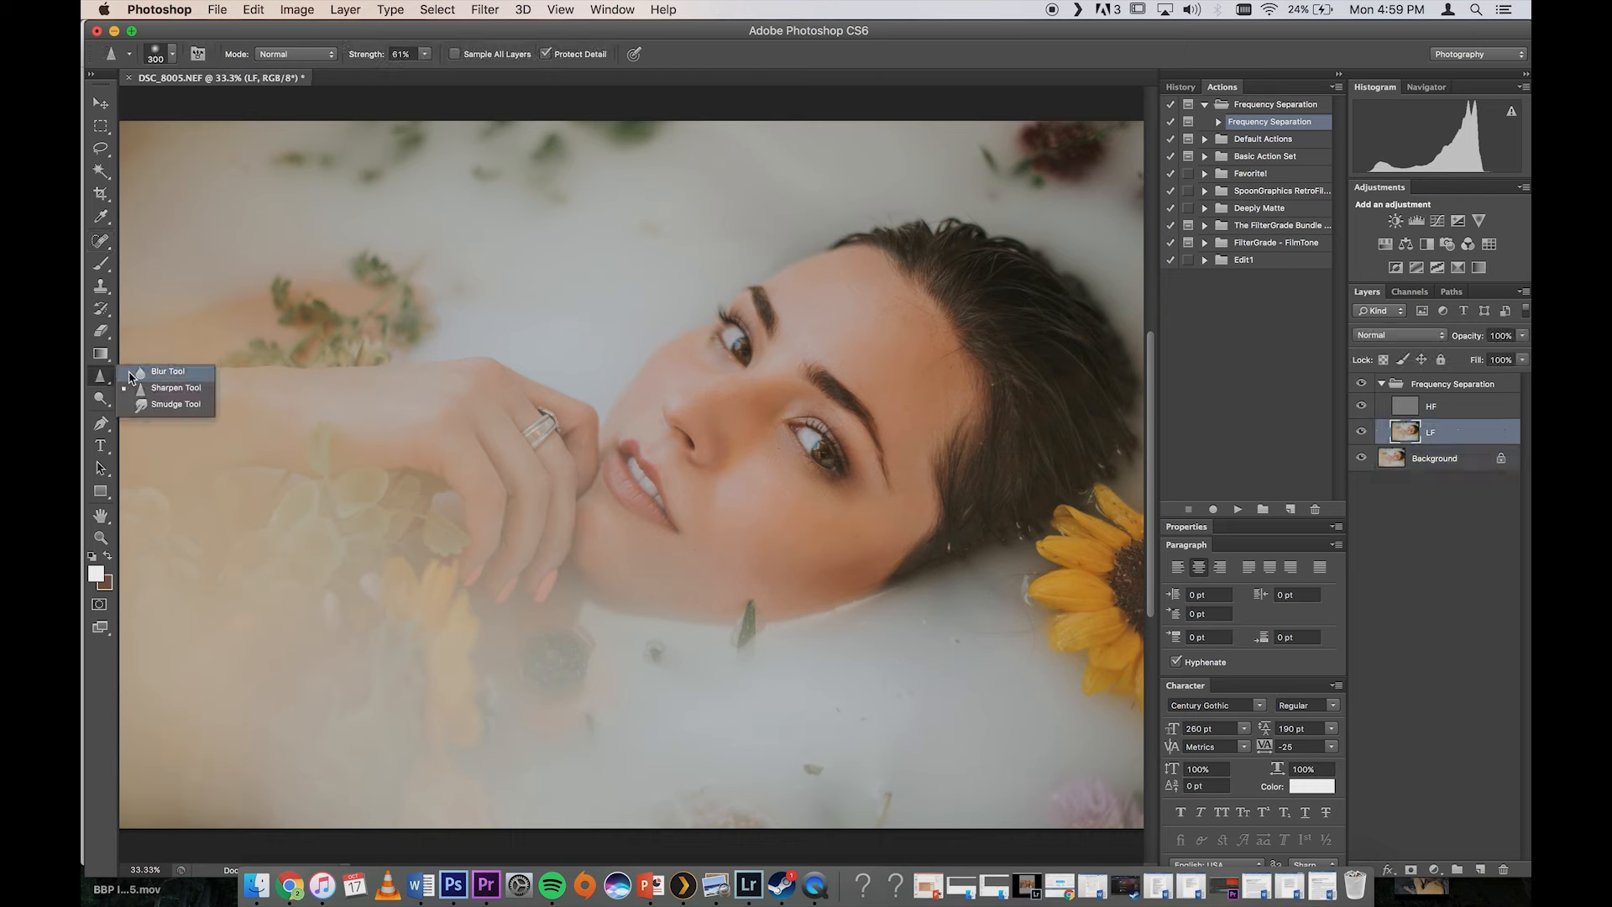
left_click(140, 391)
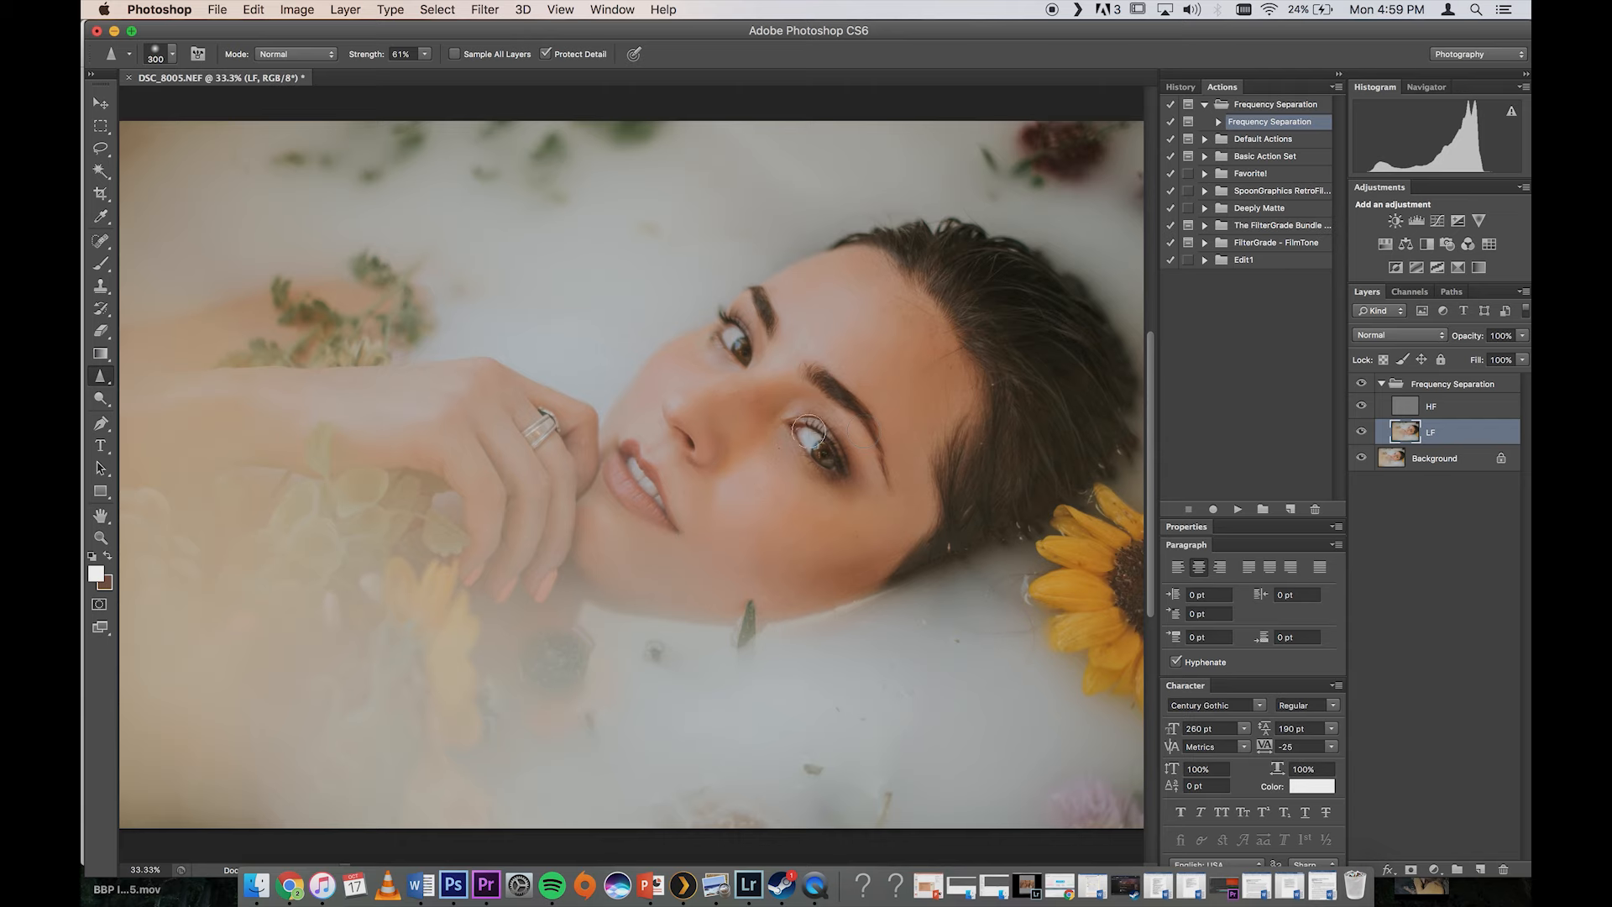
left_click(1406, 406)
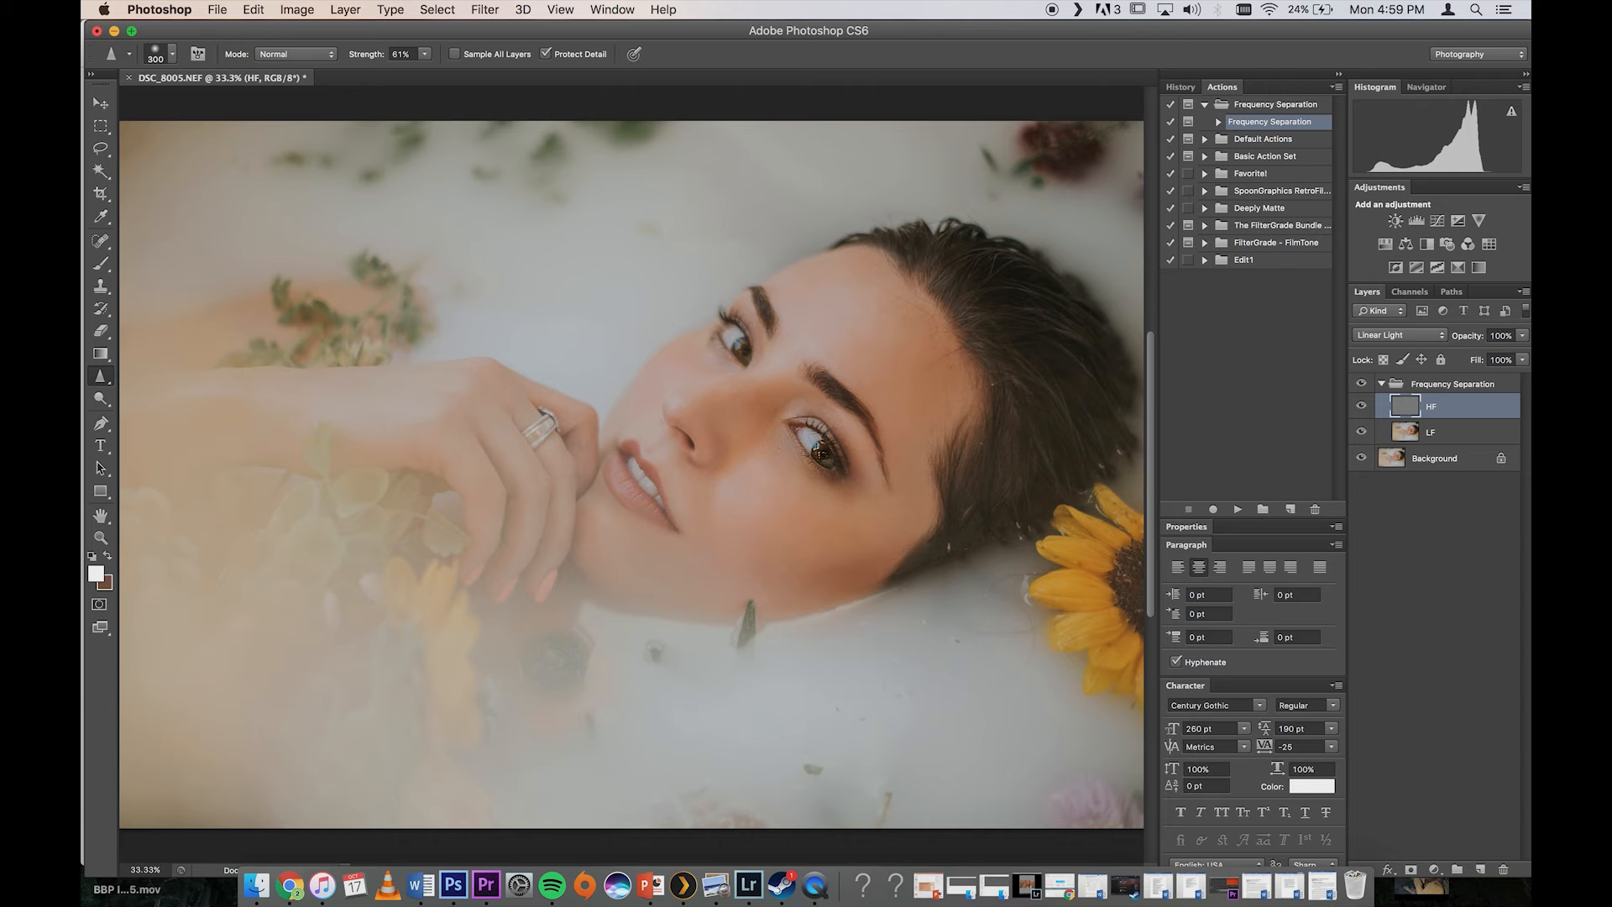
Step: Switch to the Brush on the LF layer, set its mode to Normal and size to 250, and undo the last stroke
left_click(1429, 433)
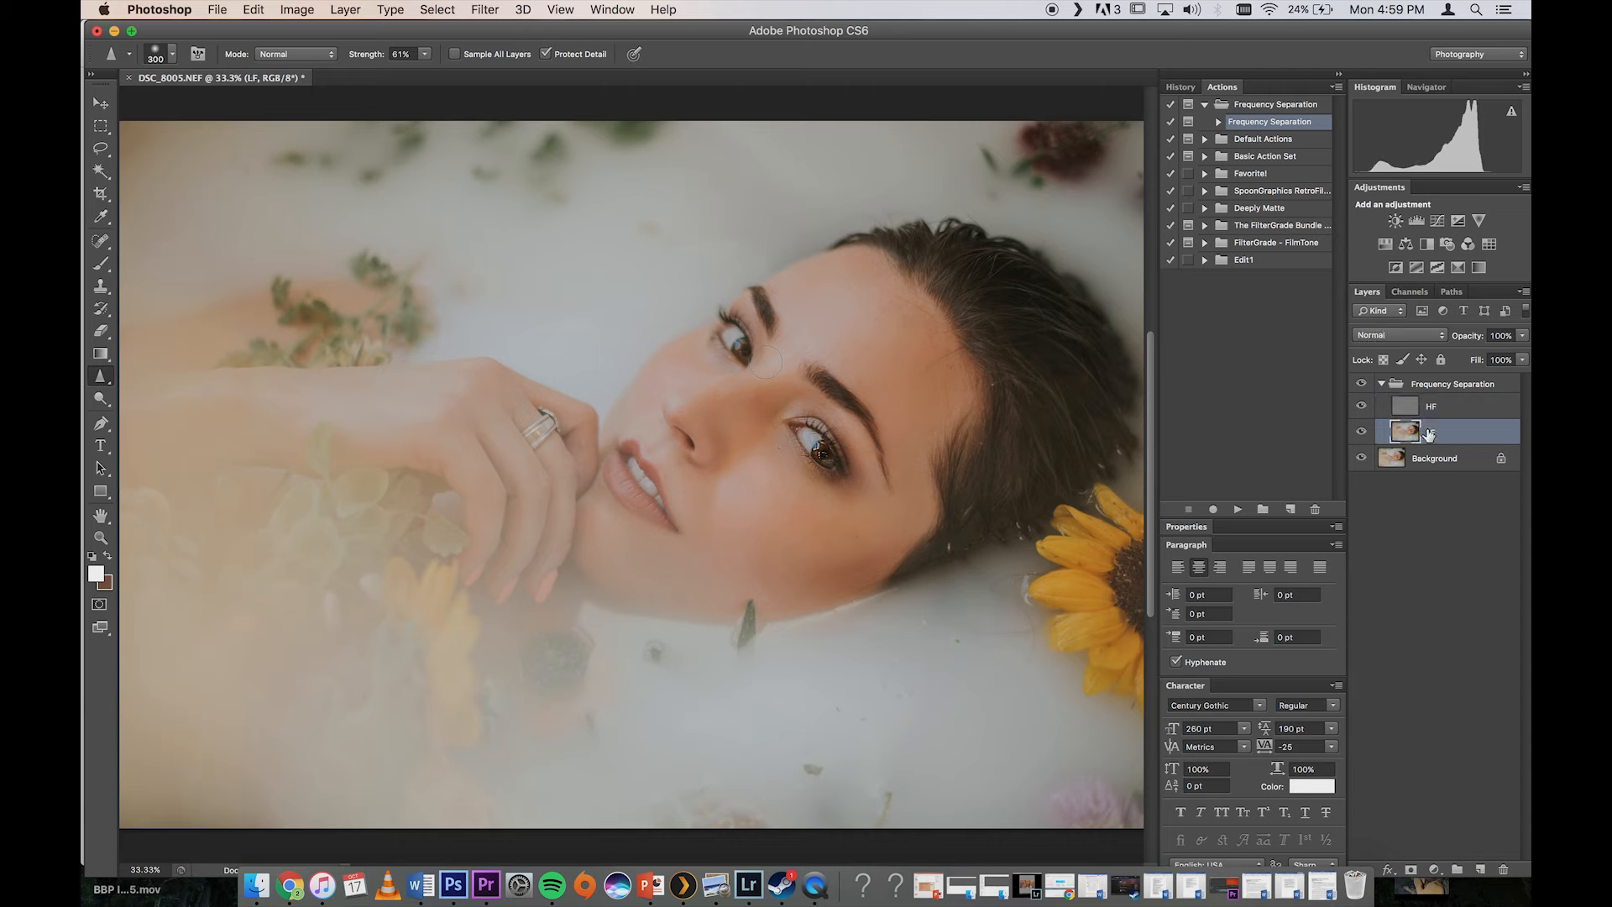
left_click(102, 262)
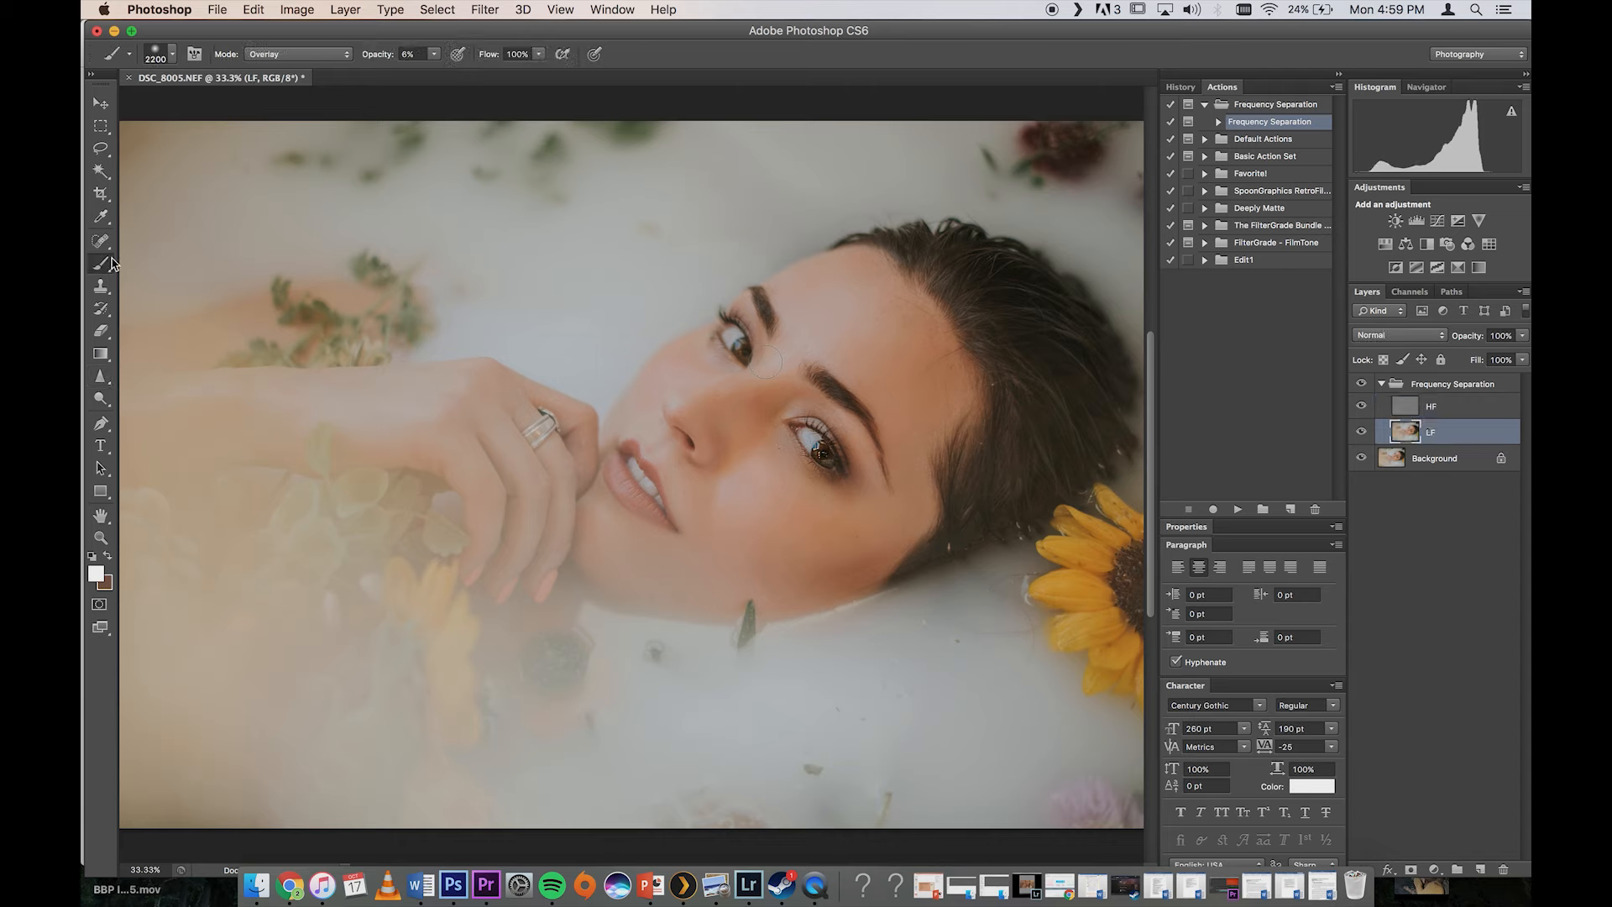
left_click(300, 57)
left_click(272, 13)
key("bracketright")
key("bracketright")
key("bracketright")
key("bracketright")
key("super+z")
key("bracketleft")
key("bracketleft")
key("bracketleft")
key("bracketleft")
key("super+minus")
key("super+minus")
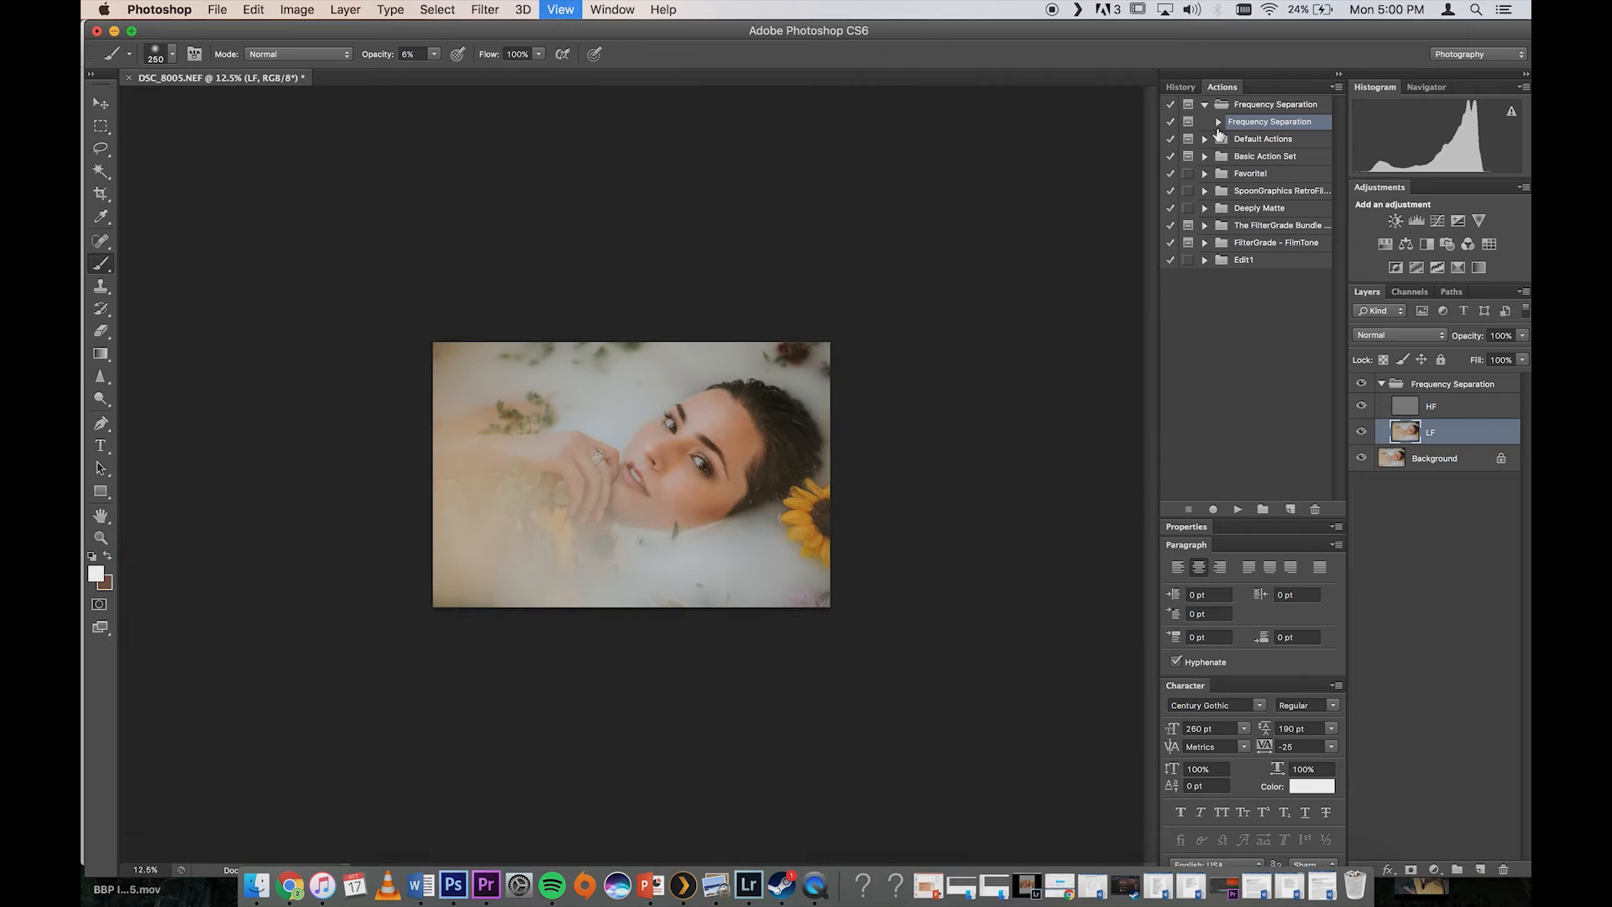
key("super+equal")
key("super+equal")
key("super+equal")
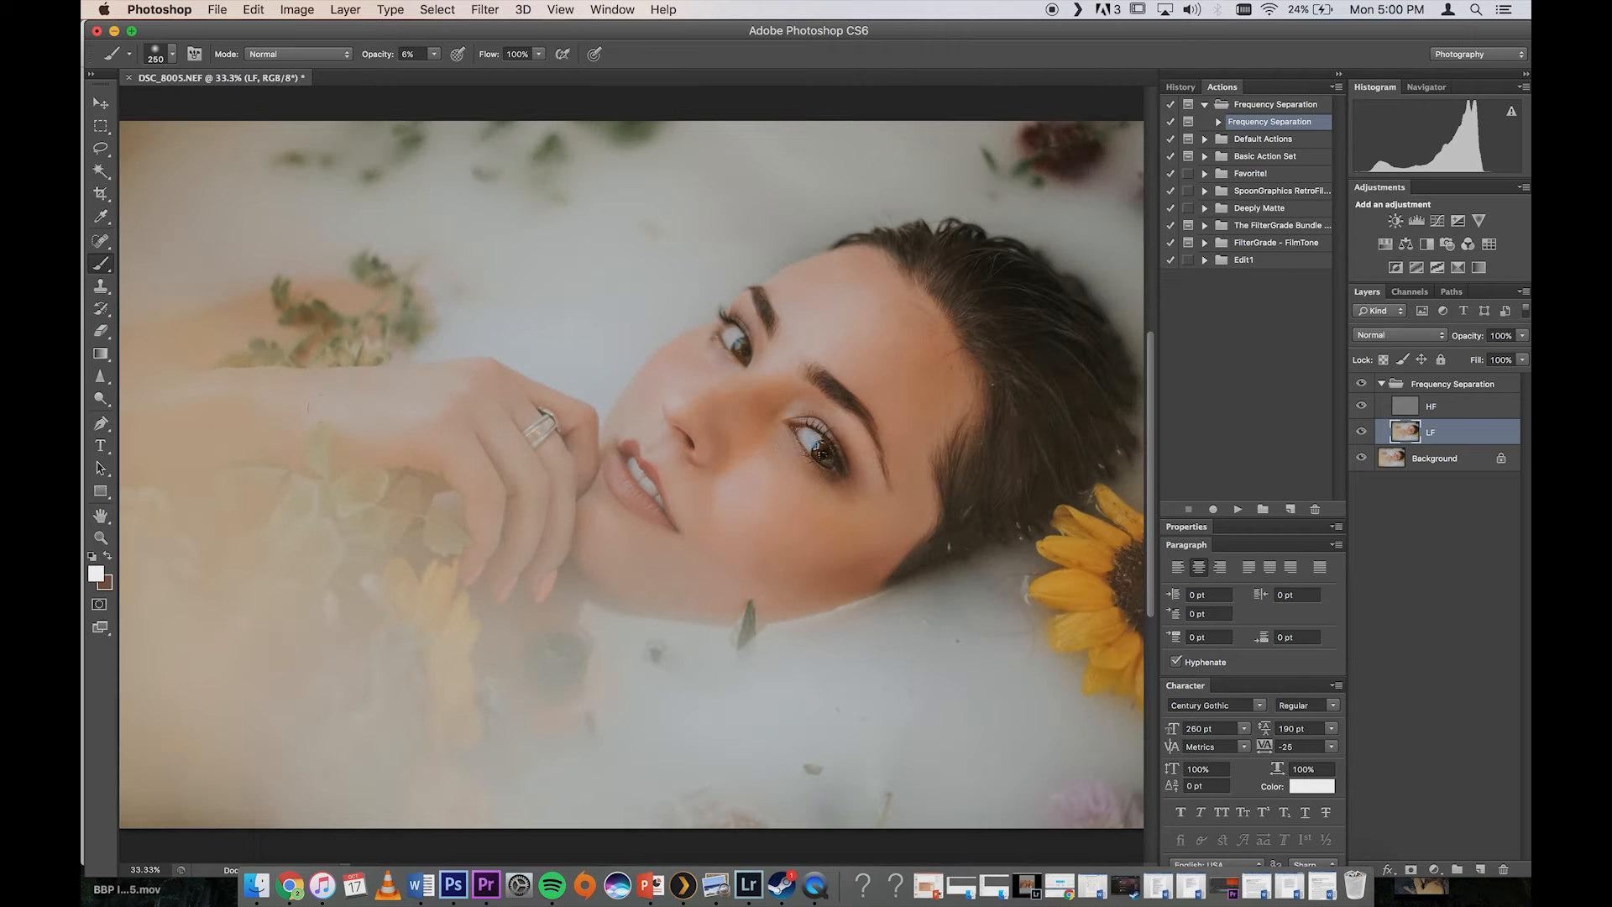
Step: Make brown the foreground colour, sample the shaded cheek skin and adjust it to a more saturated orange-brown
left_click(101, 576)
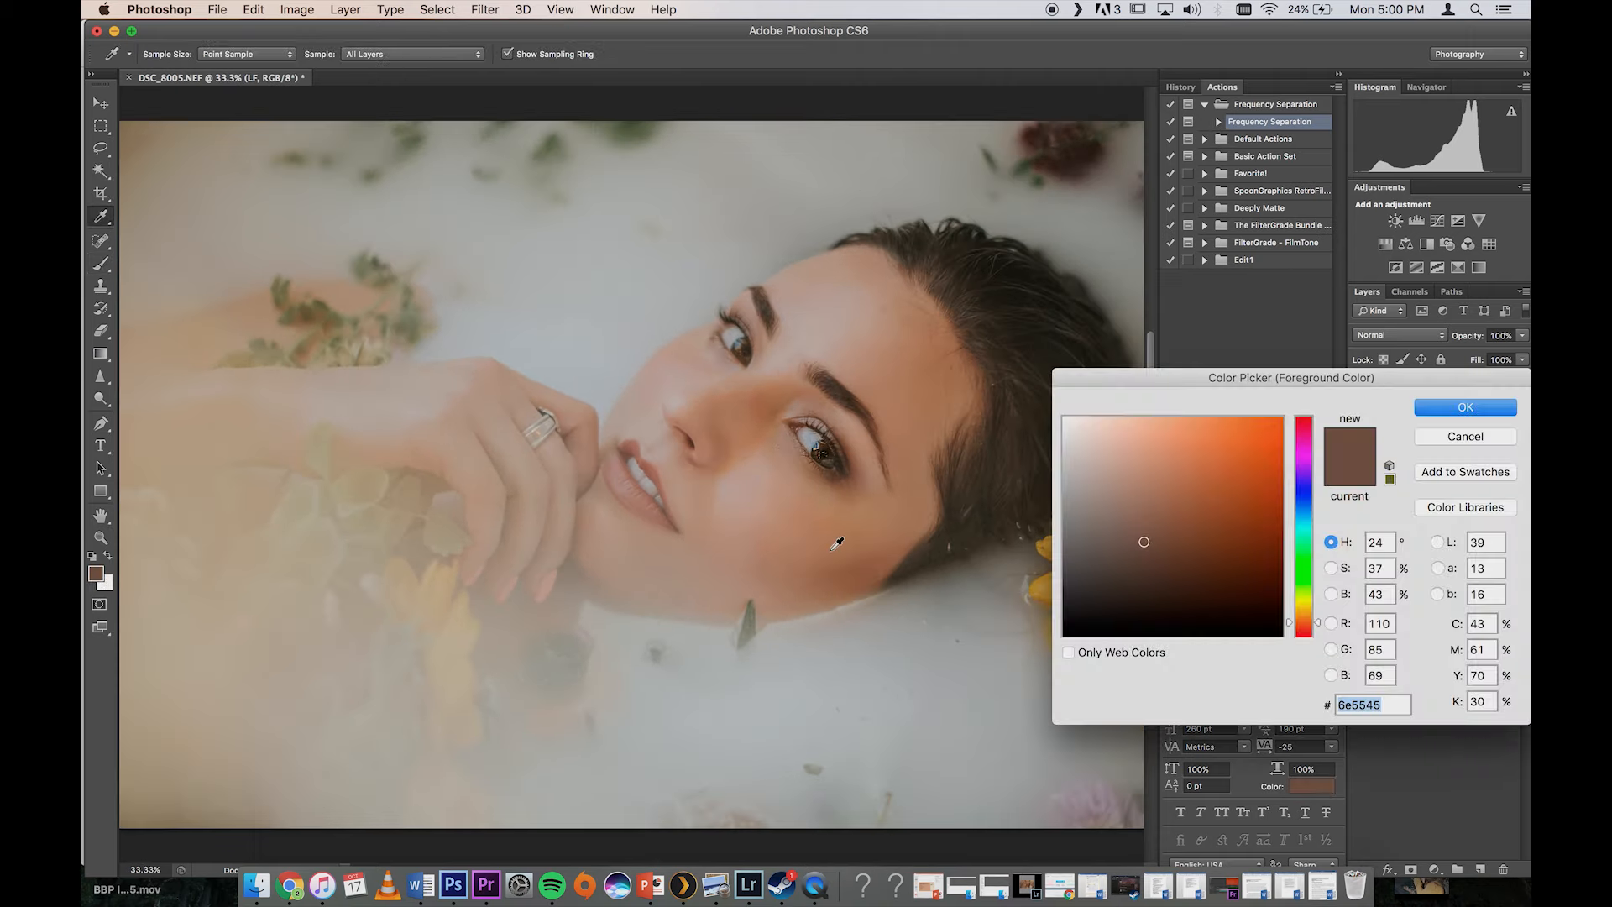
left_click(854, 567)
left_click(1182, 527)
left_click(1465, 407)
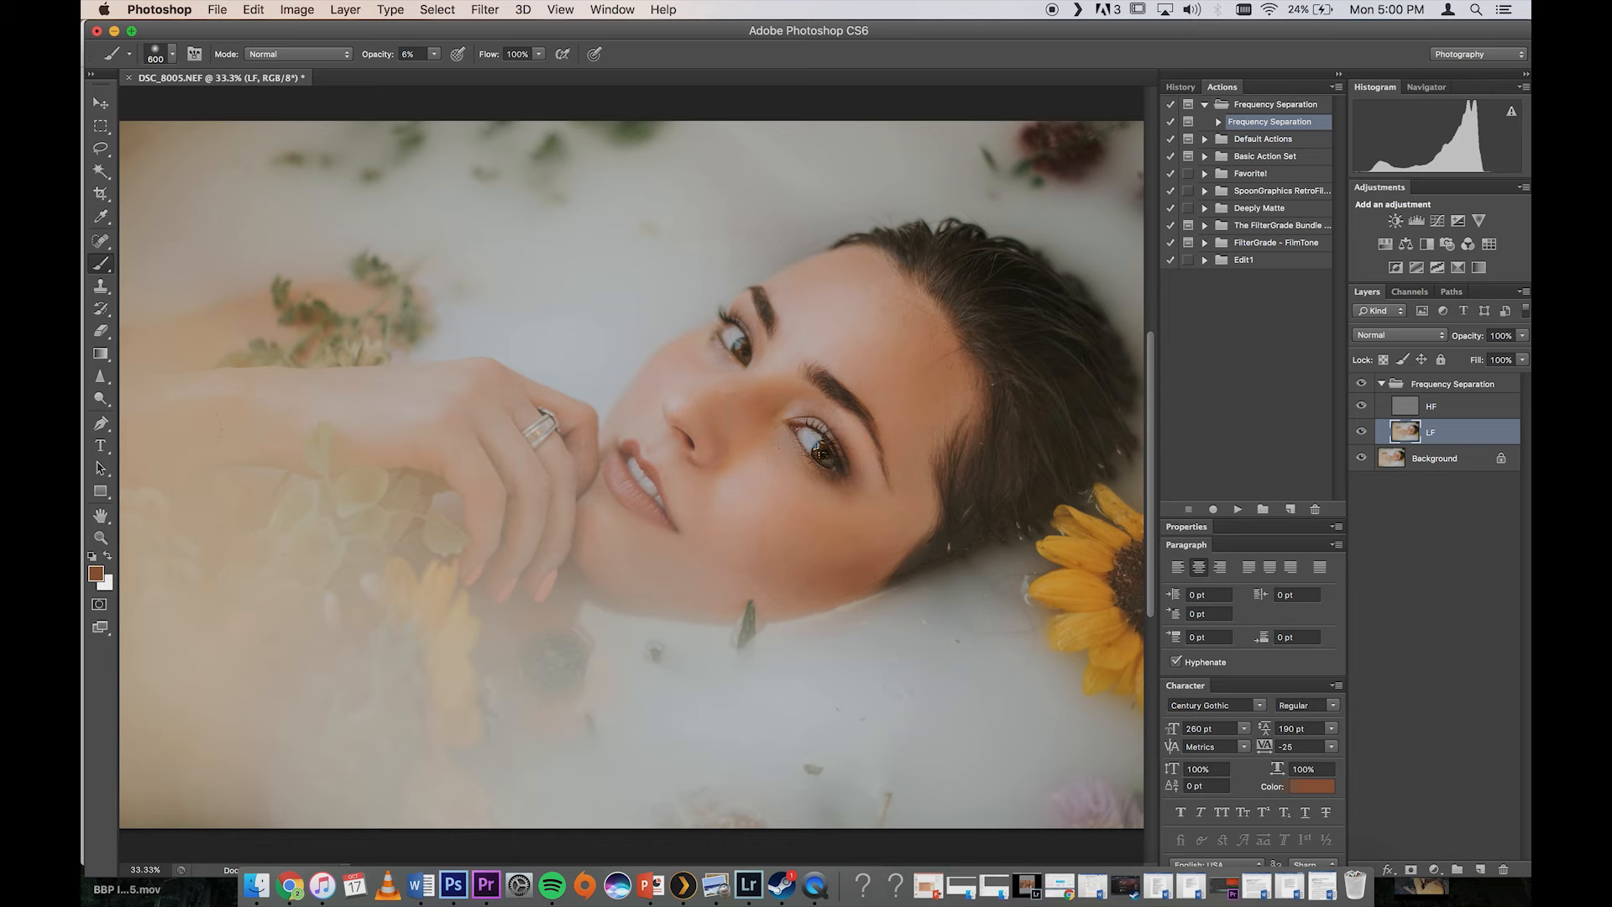
Step: Sample the skin below the eye and adjust its hue to set the foreground colour to the lighter tan aa8360
left_click(95, 573)
left_click(822, 480)
left_click(1301, 613)
left_click(1464, 407)
left_click(96, 574)
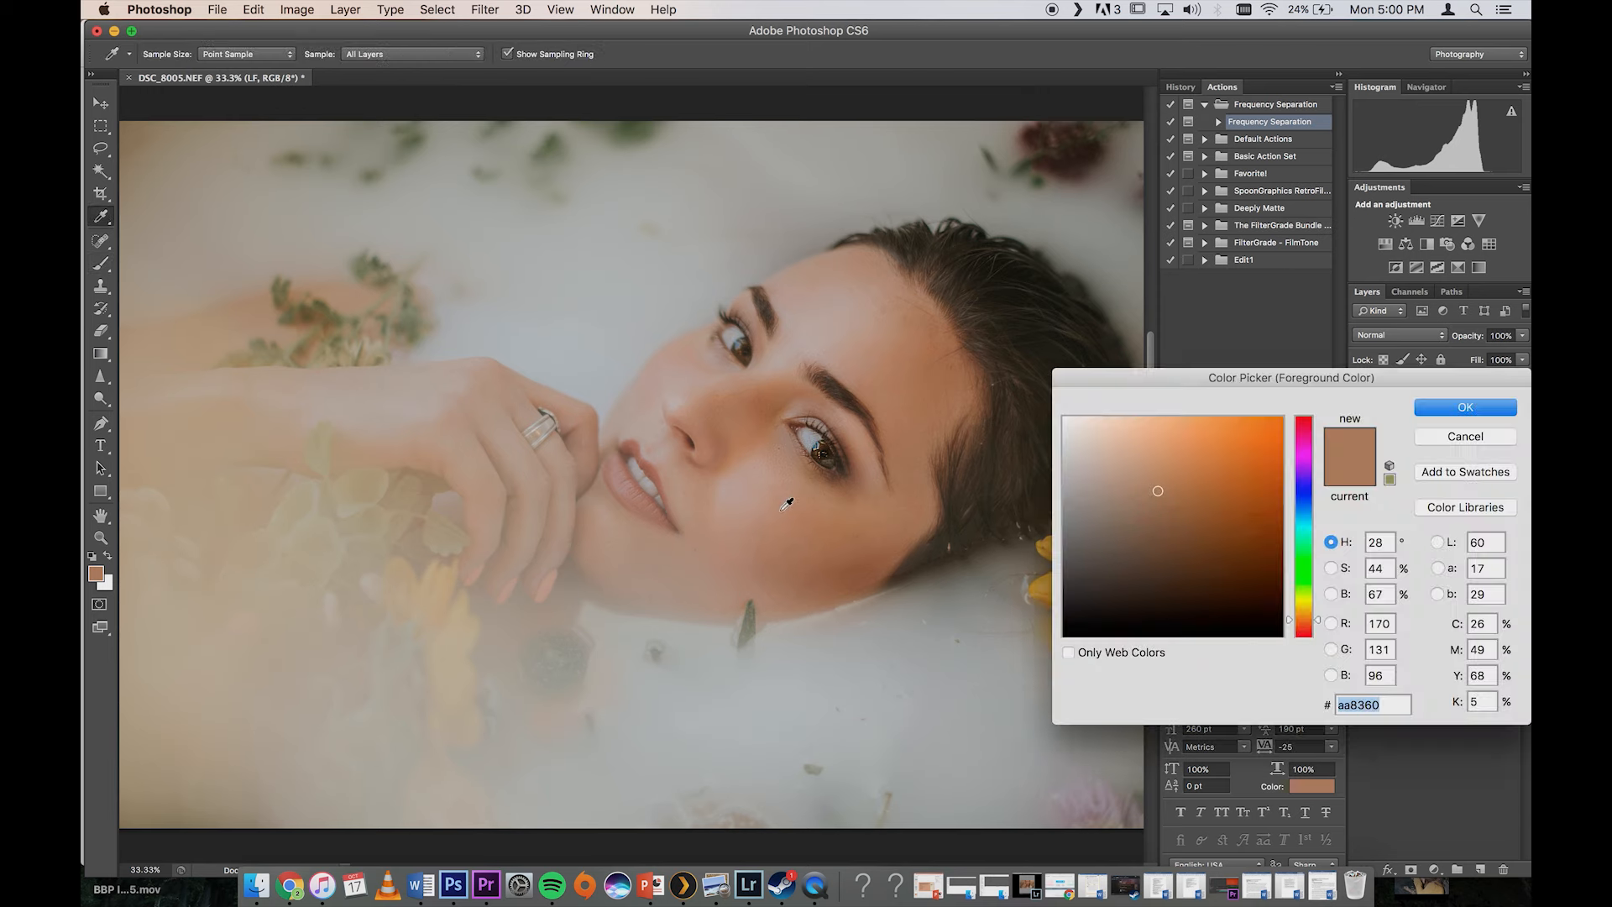
left_click(1465, 406)
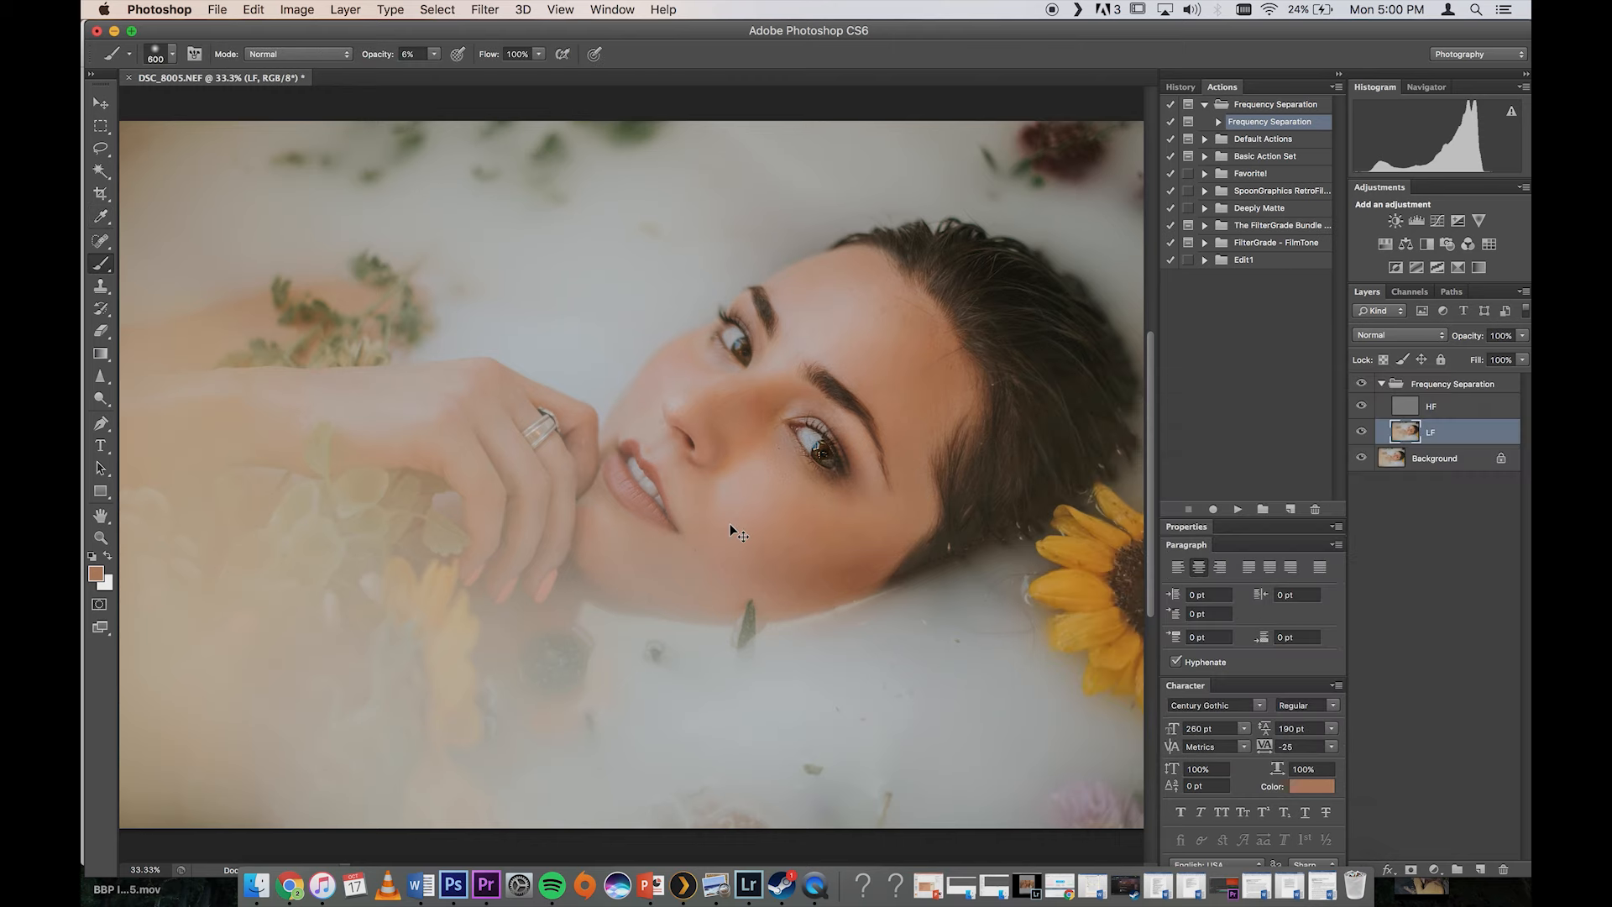
Step: Collapse the Frequency Separation group and toggle its visibility repeatedly to compare the whole portrait before and after retouching
key("super+minus")
key("super+minus")
key("super+minus")
key("super+minus")
key("super+plus")
key("super+plus")
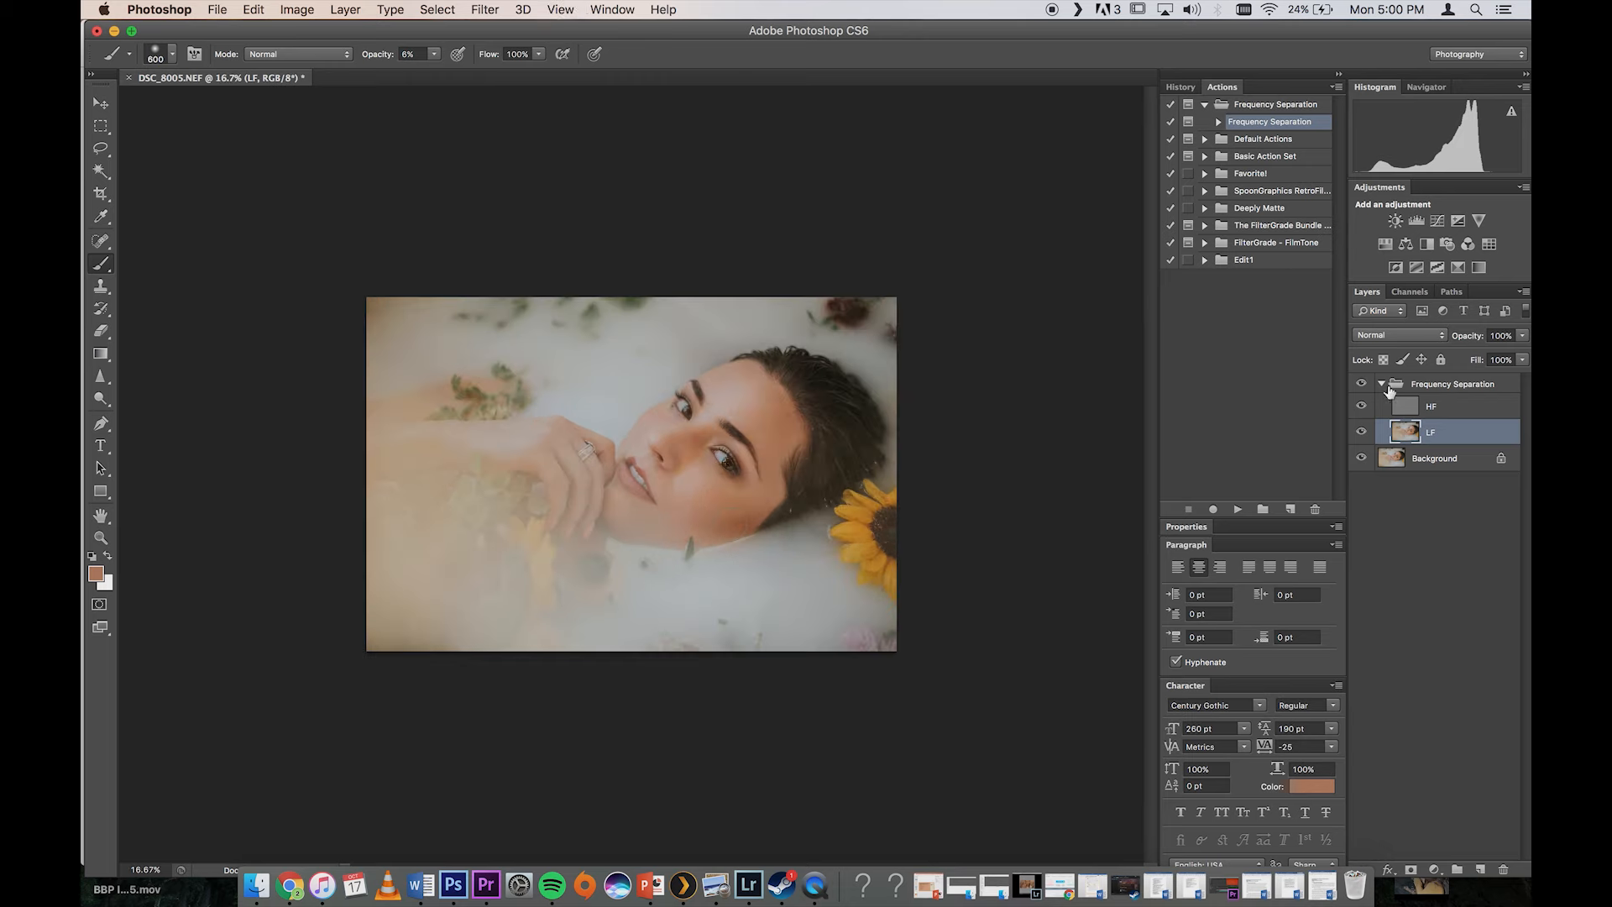
left_click(1381, 384)
left_click(1362, 384)
left_click(1362, 384)
left_click(1362, 383)
left_click(1361, 383)
left_click(1361, 384)
left_click(1362, 384)
left_click(1361, 384)
left_click(1362, 383)
left_click(1361, 384)
left_click(1361, 384)
left_click(1361, 384)
left_click(1361, 383)
left_click(1362, 383)
left_click(1362, 384)
left_click(1362, 383)
left_click(1361, 384)
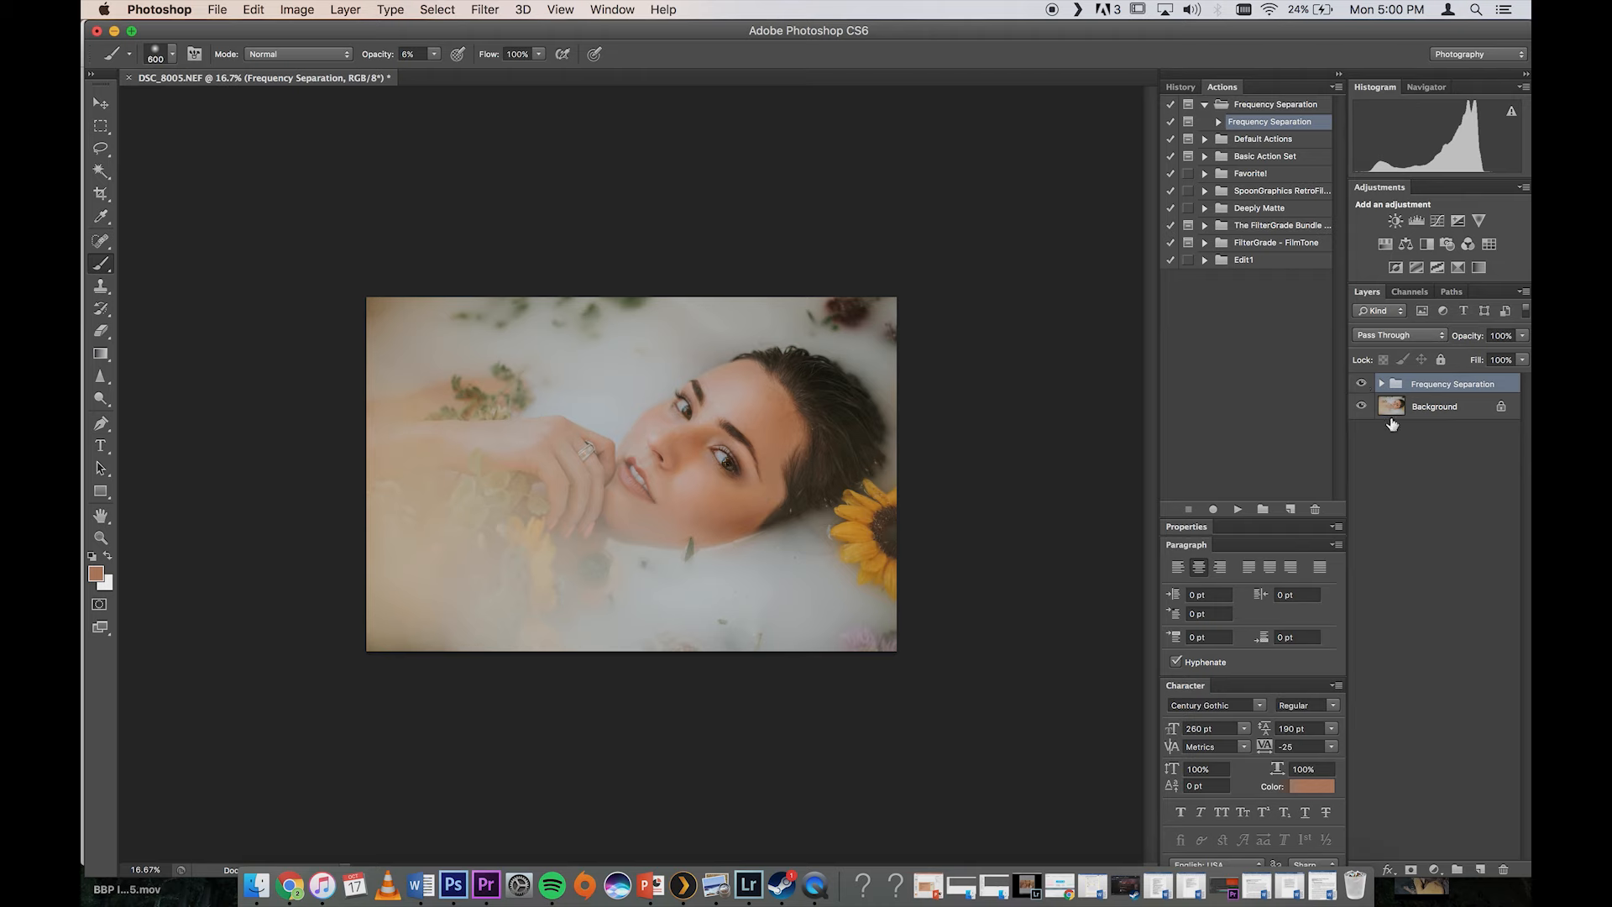
Step: Expand the Frequency Separation group and activate the Sharpen tool on the HF layer
left_click(1391, 406)
left_click(1381, 384)
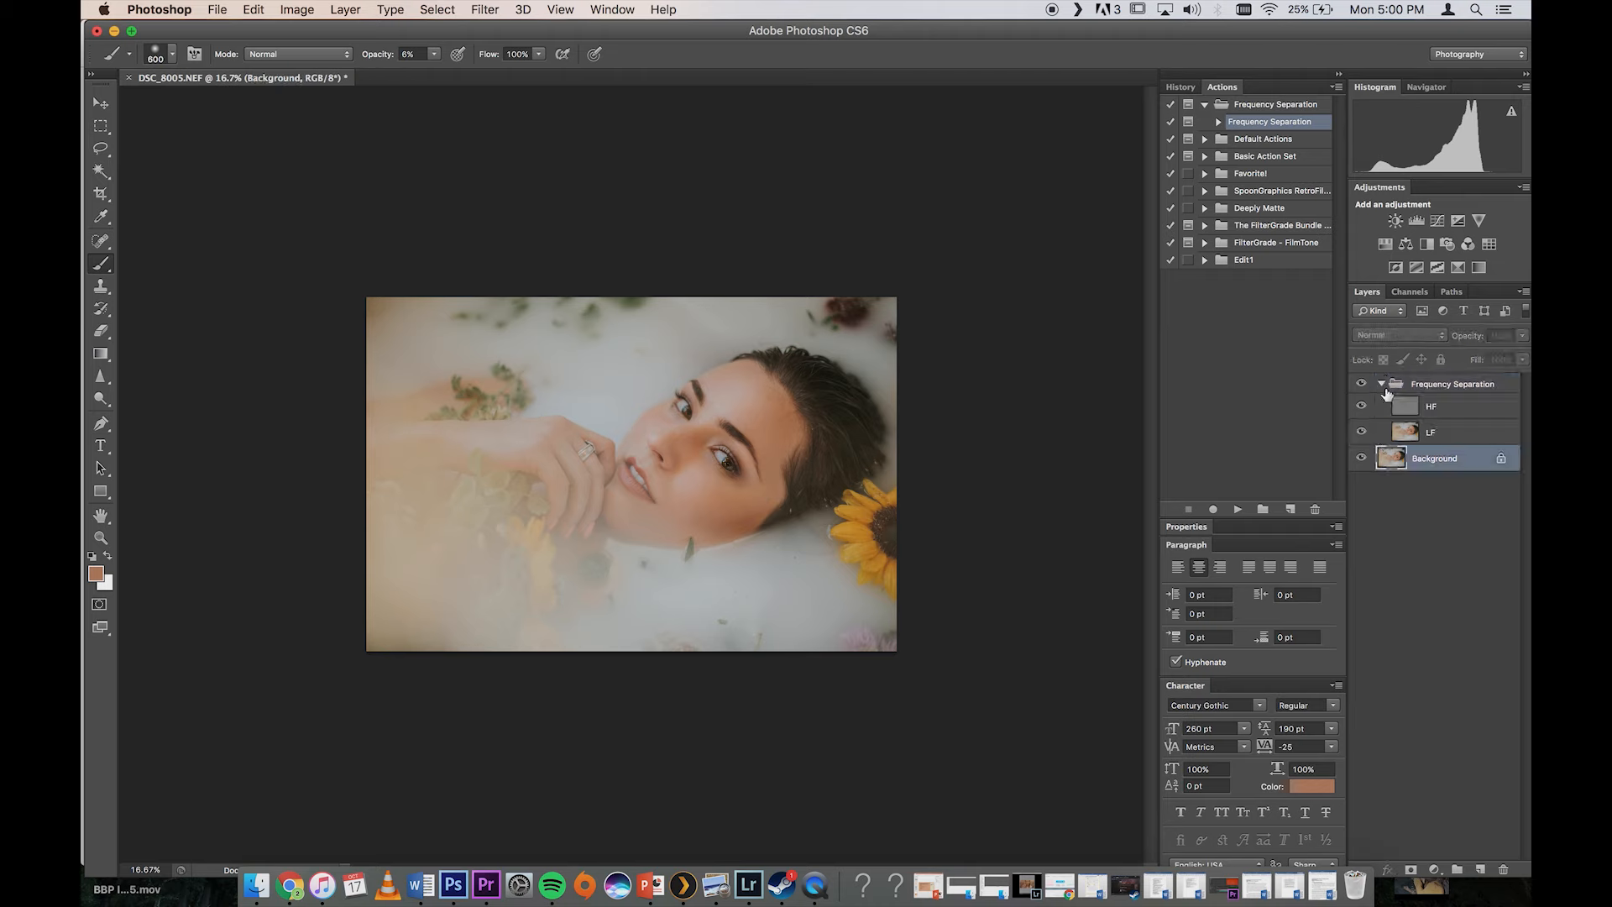
left_click(1410, 432)
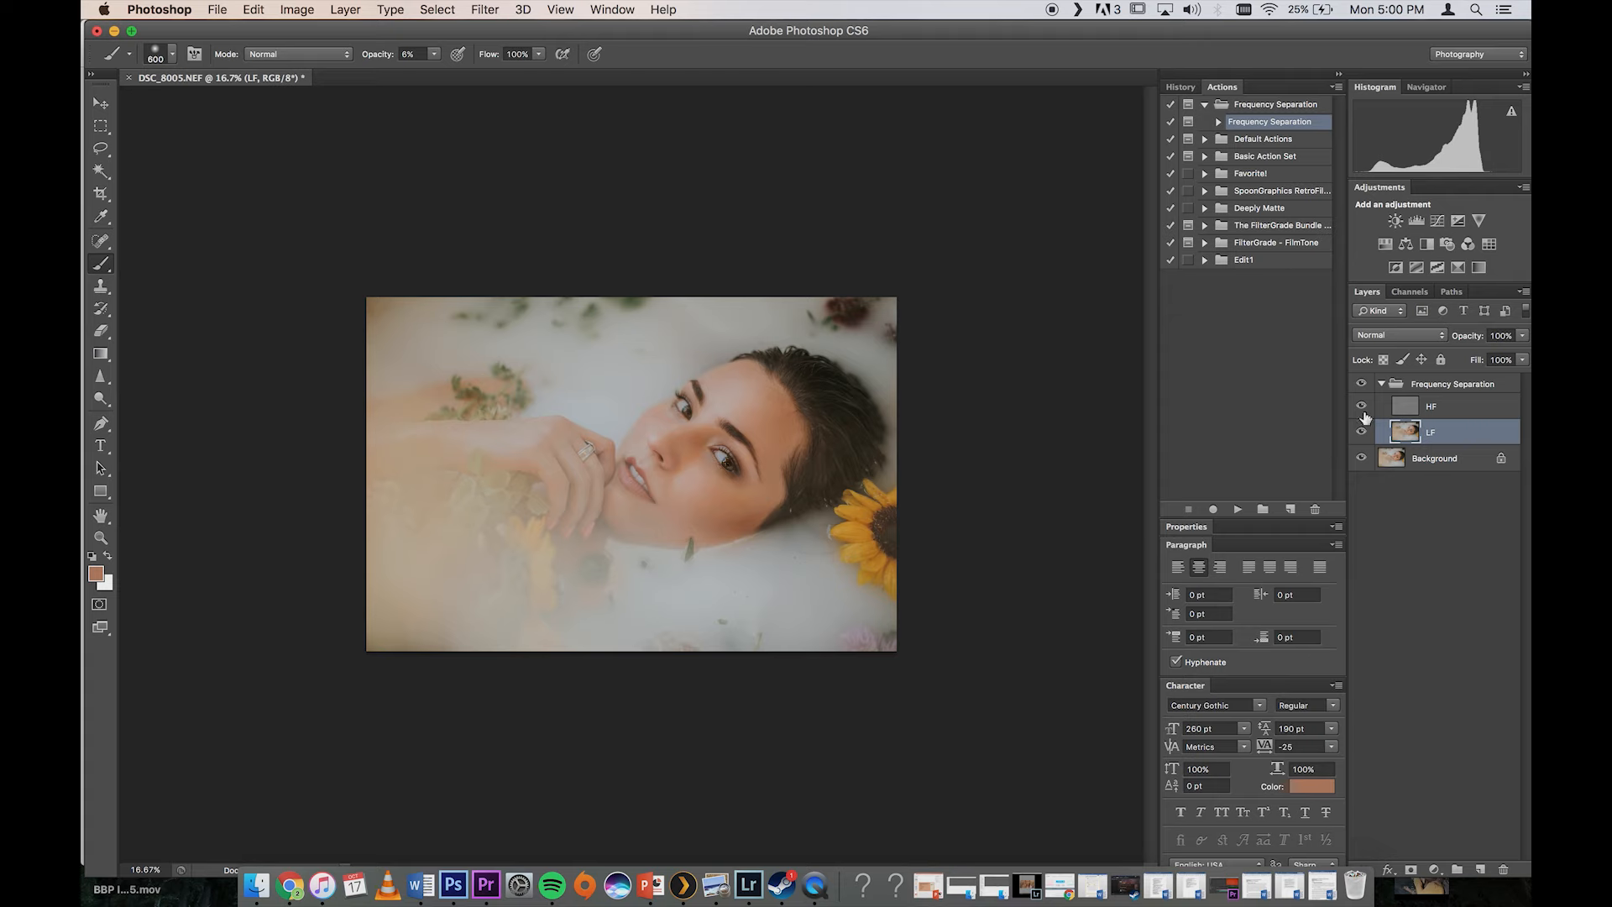
left_click(1423, 409)
left_click(103, 378)
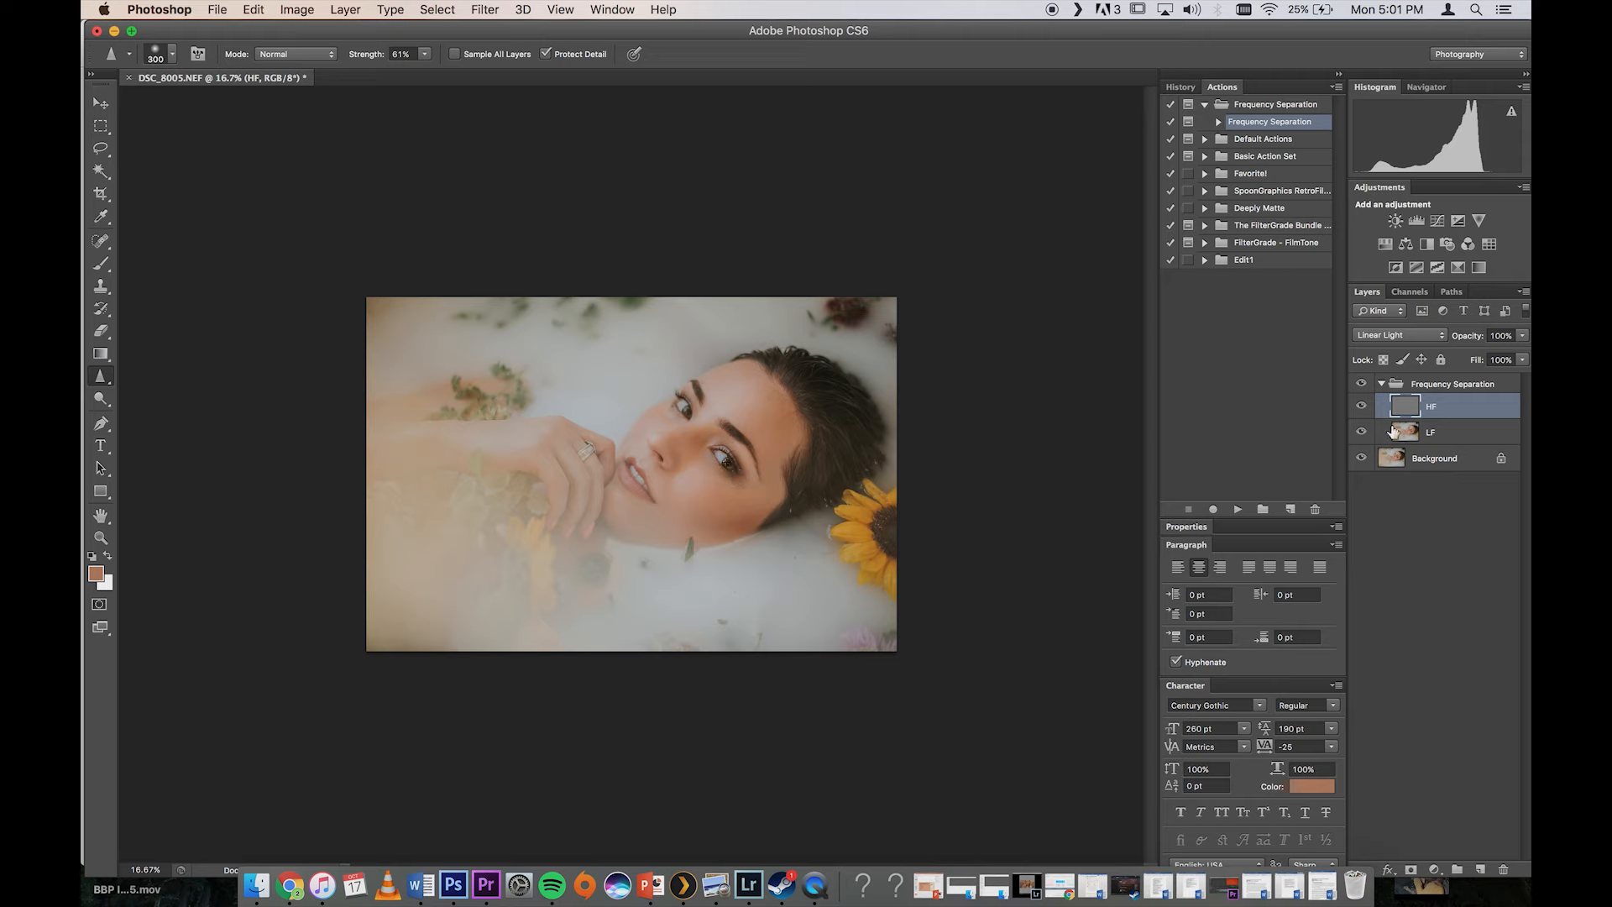
Step: Reduce the LF layer's fill to 88%
left_click(1389, 386)
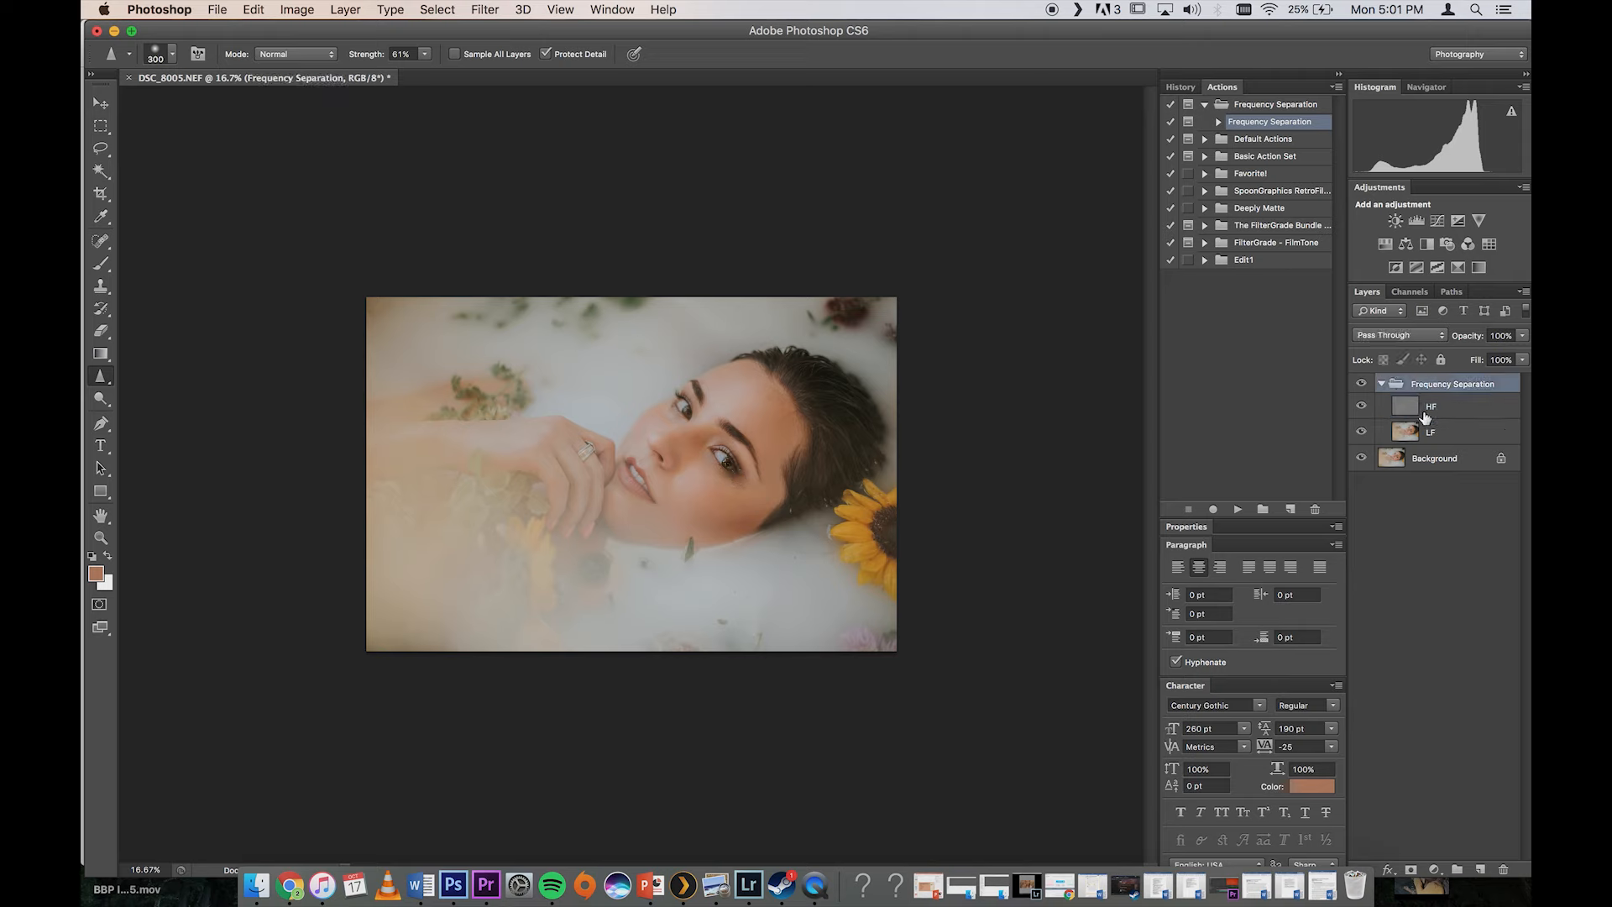
left_click(1431, 434)
left_click(1521, 359)
left_click_drag(1521, 376, 1512, 382)
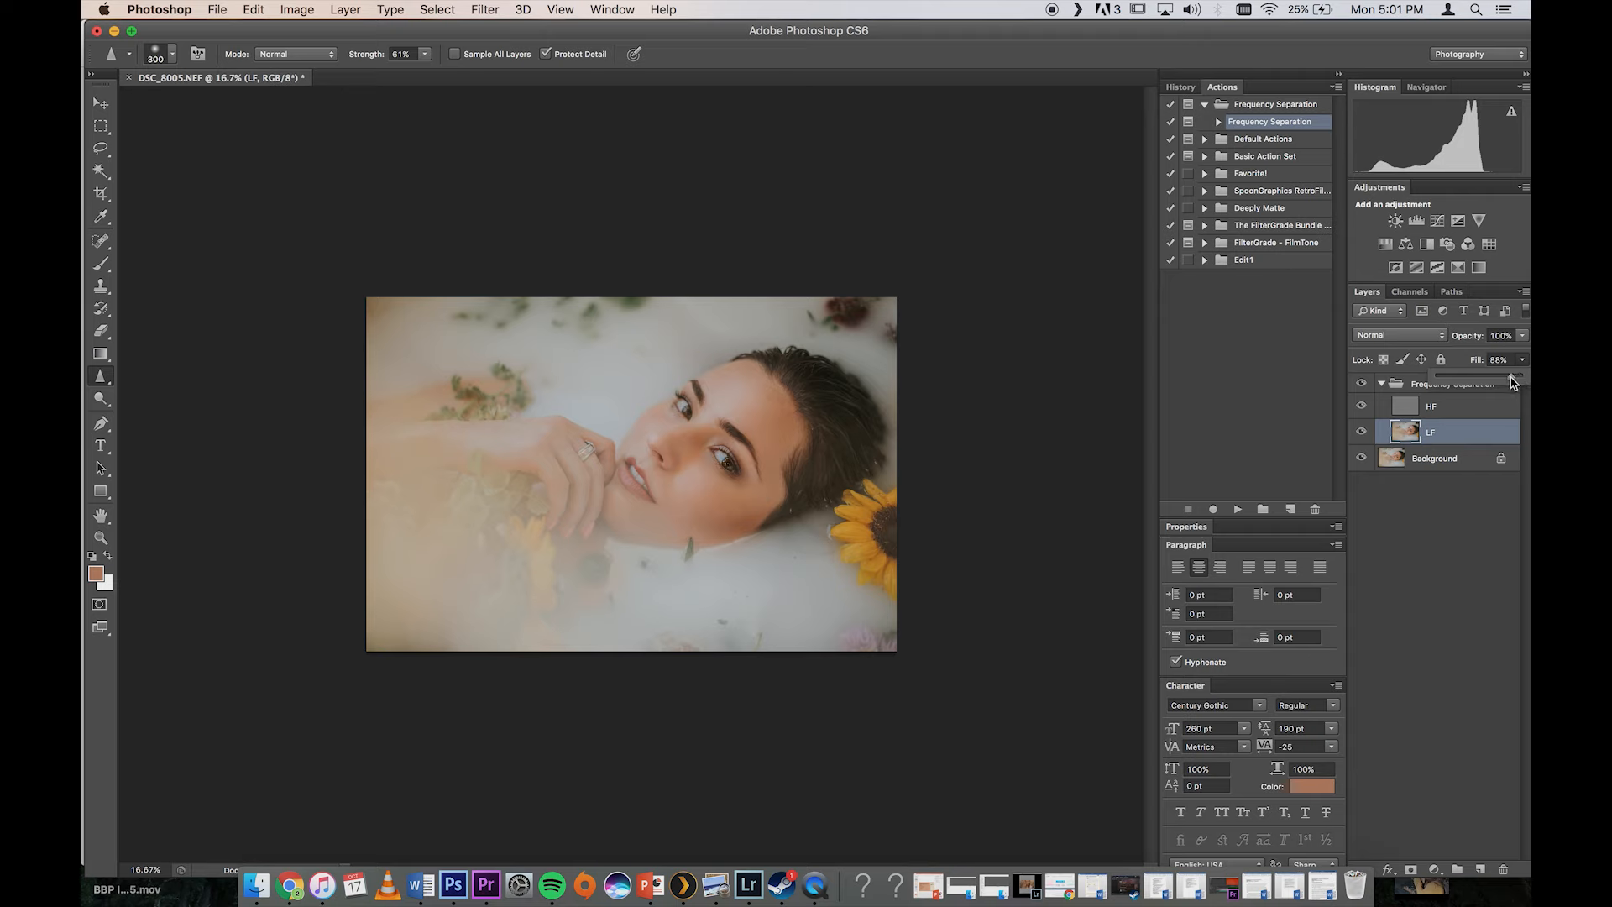
Step: Collapse the Frequency Separation group, toggle its visibility and examine the skin around the nose and lips up close
left_click(1381, 387)
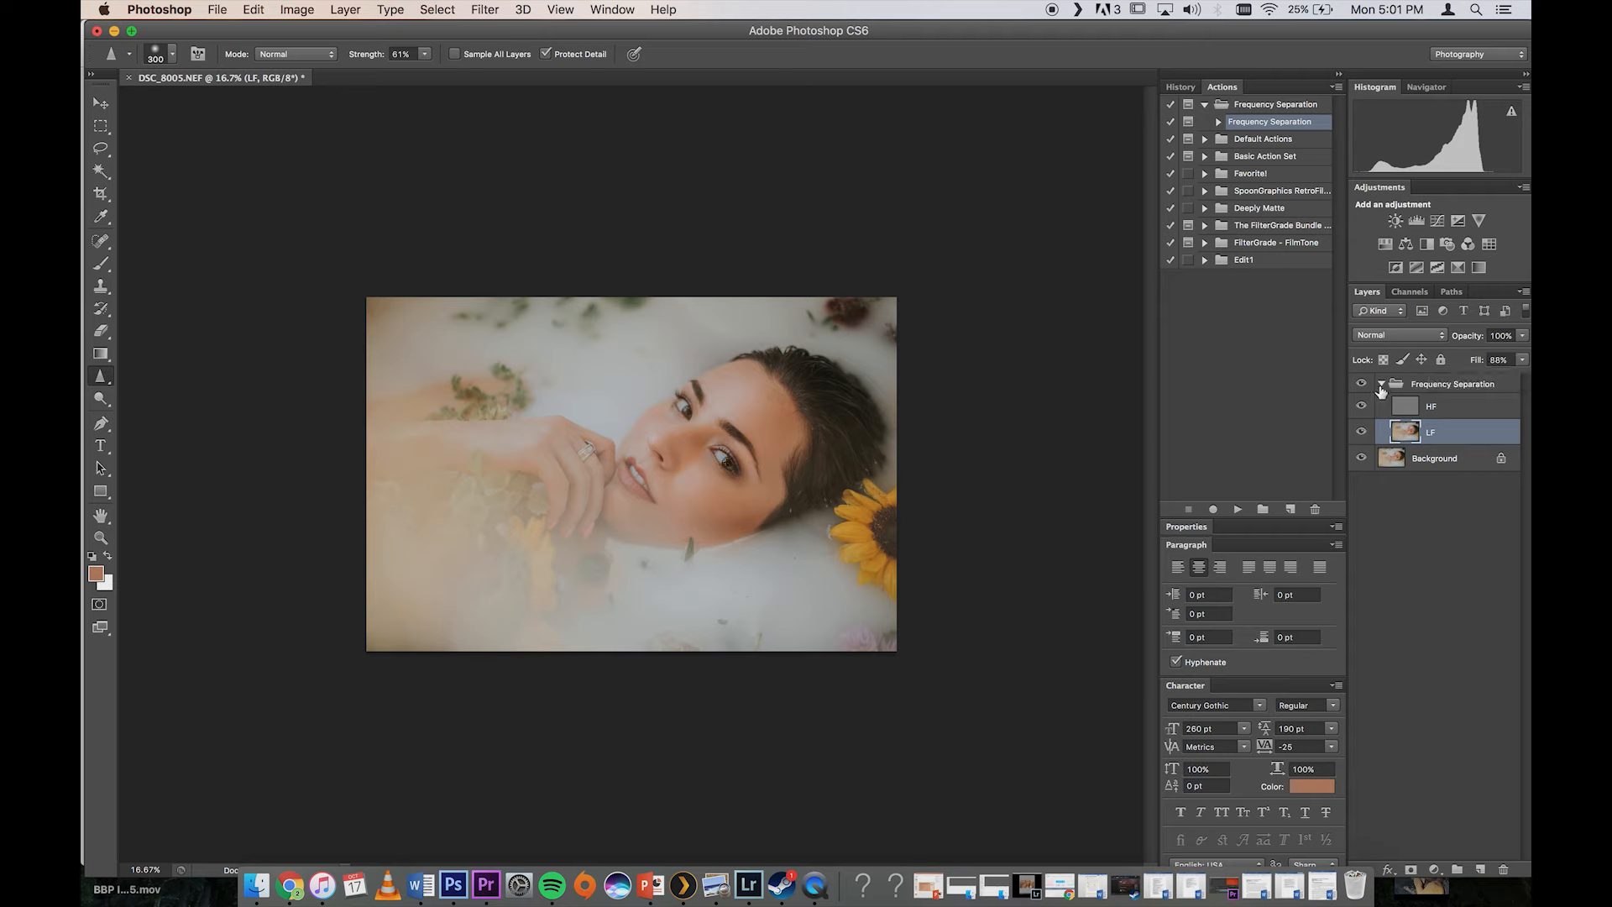
left_click(1380, 384)
left_click(1356, 385)
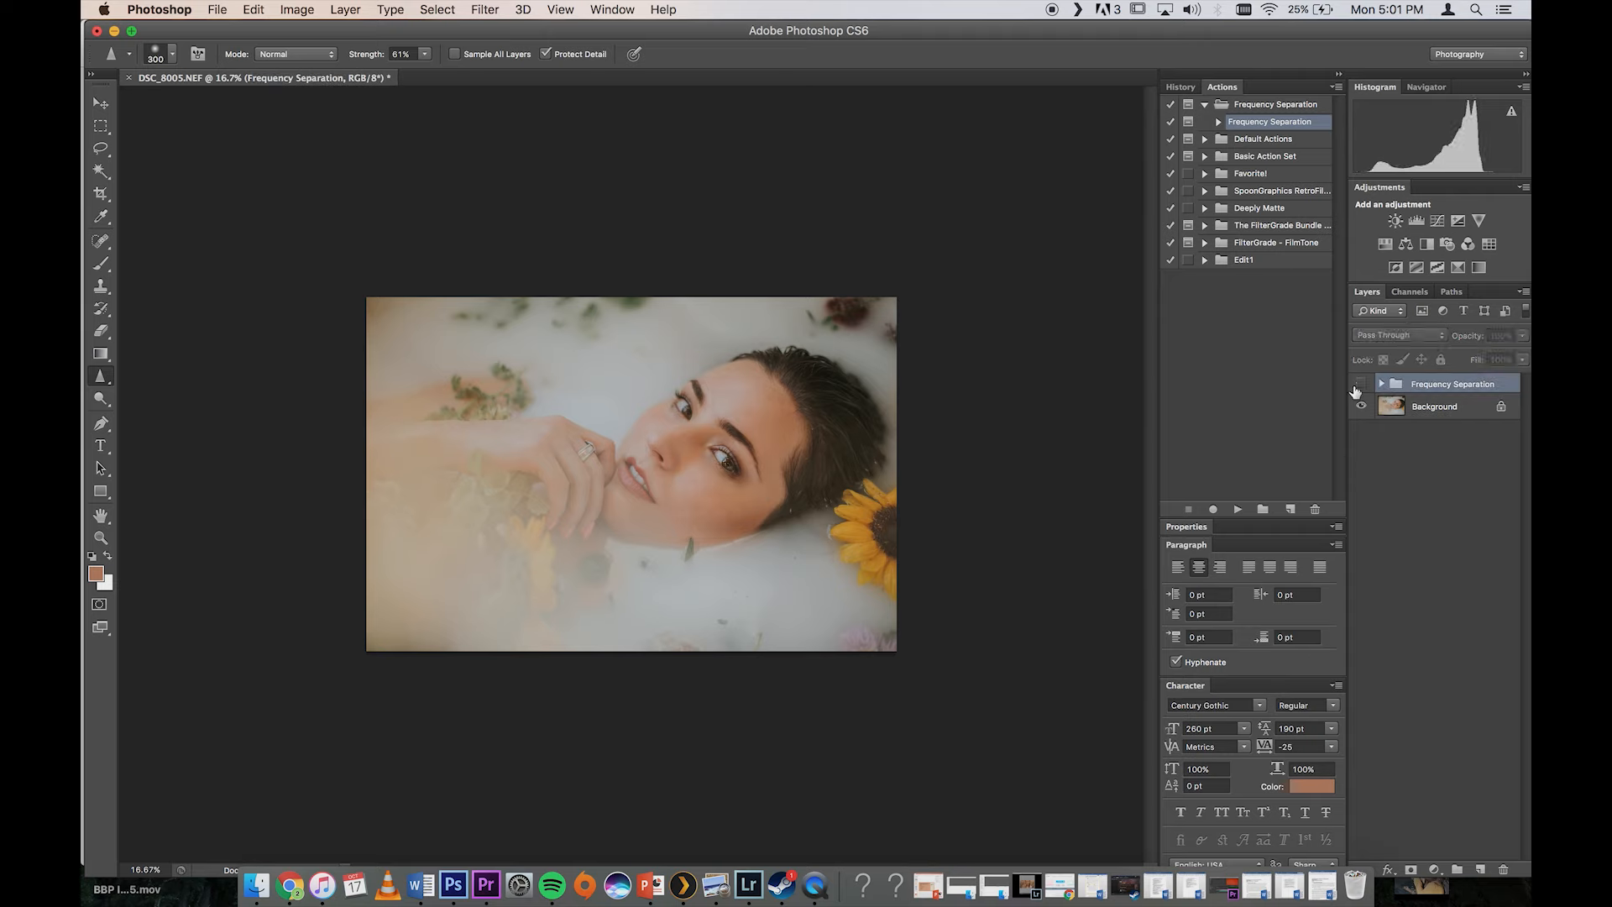
key("super+equal")
key("super+equal")
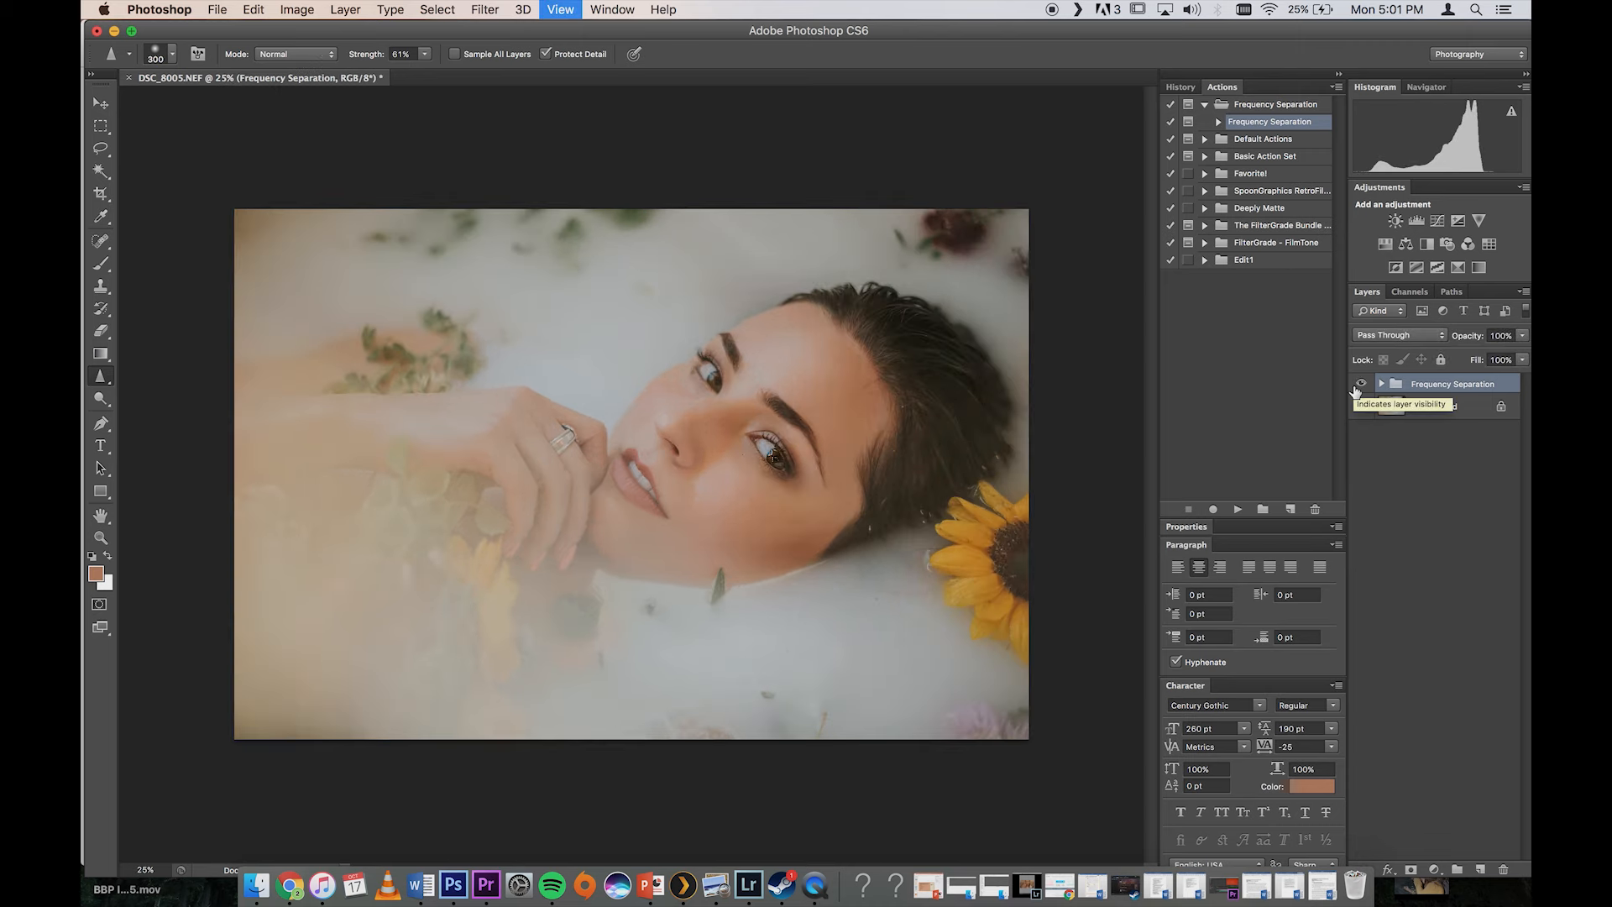
key("super+equal")
key("super+equal")
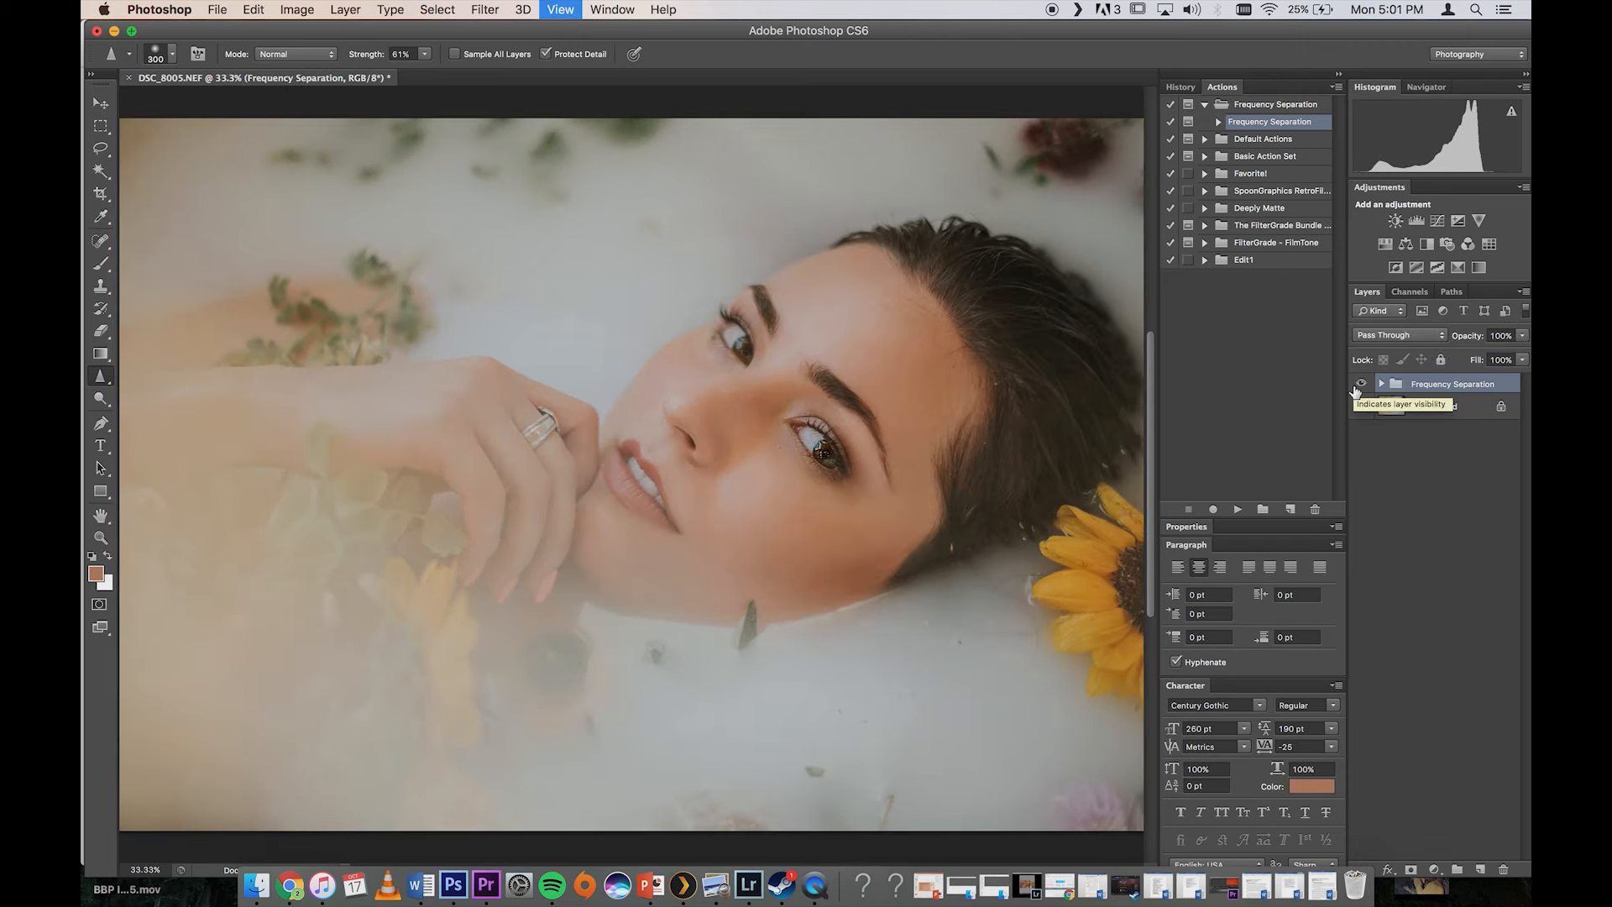
key("super+equal")
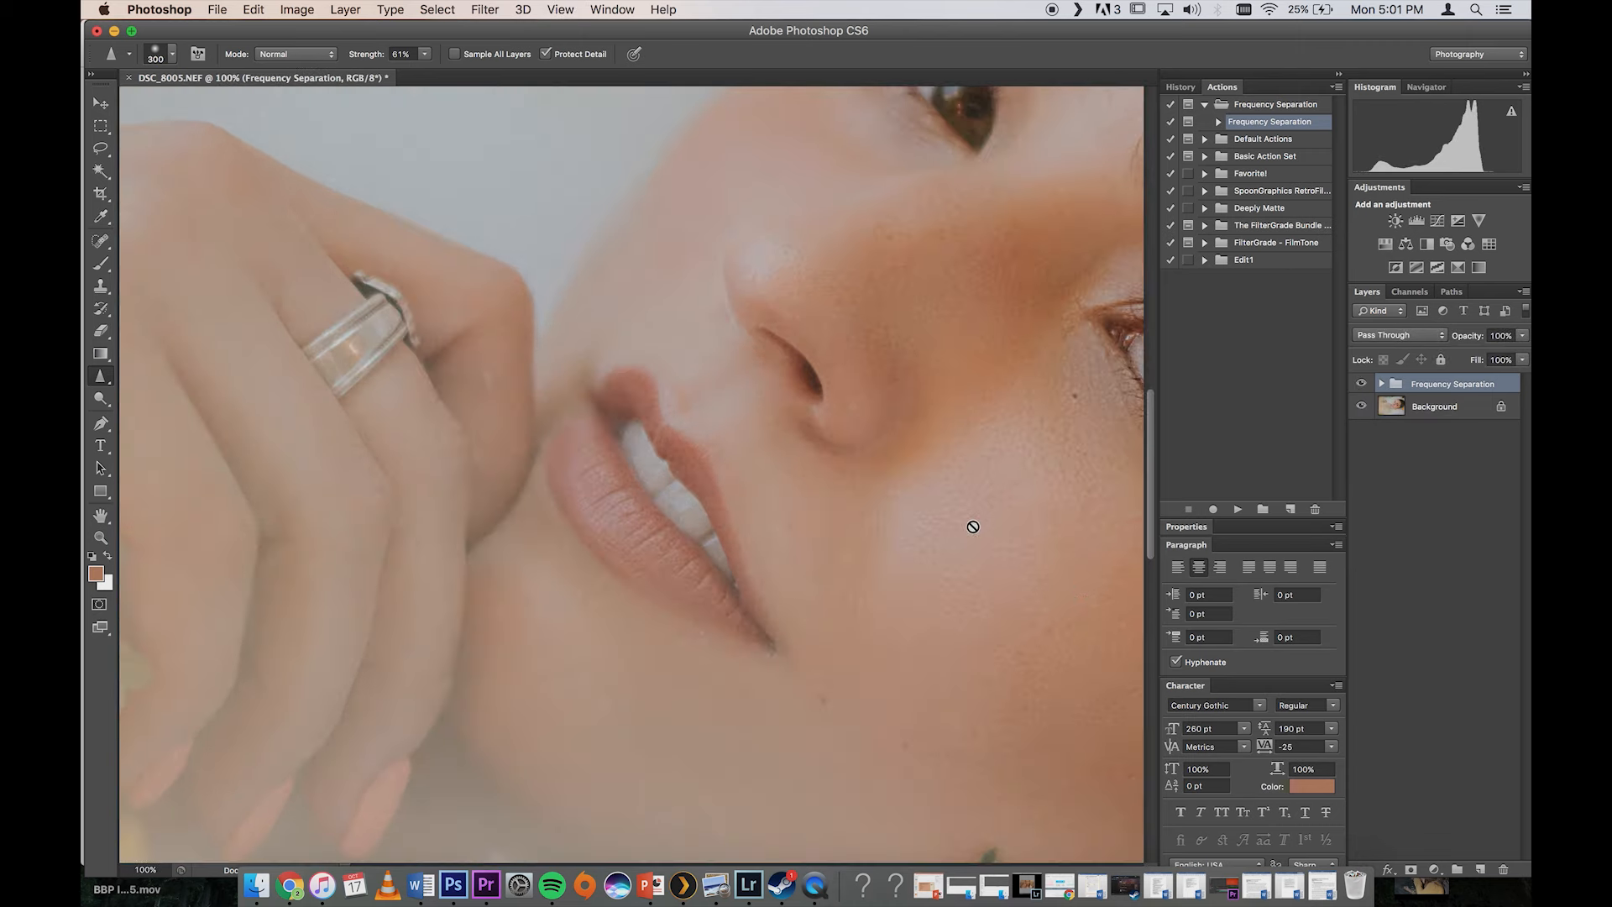
Step: Toggle the HF and LF layers' visibility in turn to compare their effect on skin texture and tone, and collapse the group
left_click(1380, 384)
left_click(1361, 407)
left_click(1361, 407)
left_click(1361, 407)
left_click(1361, 407)
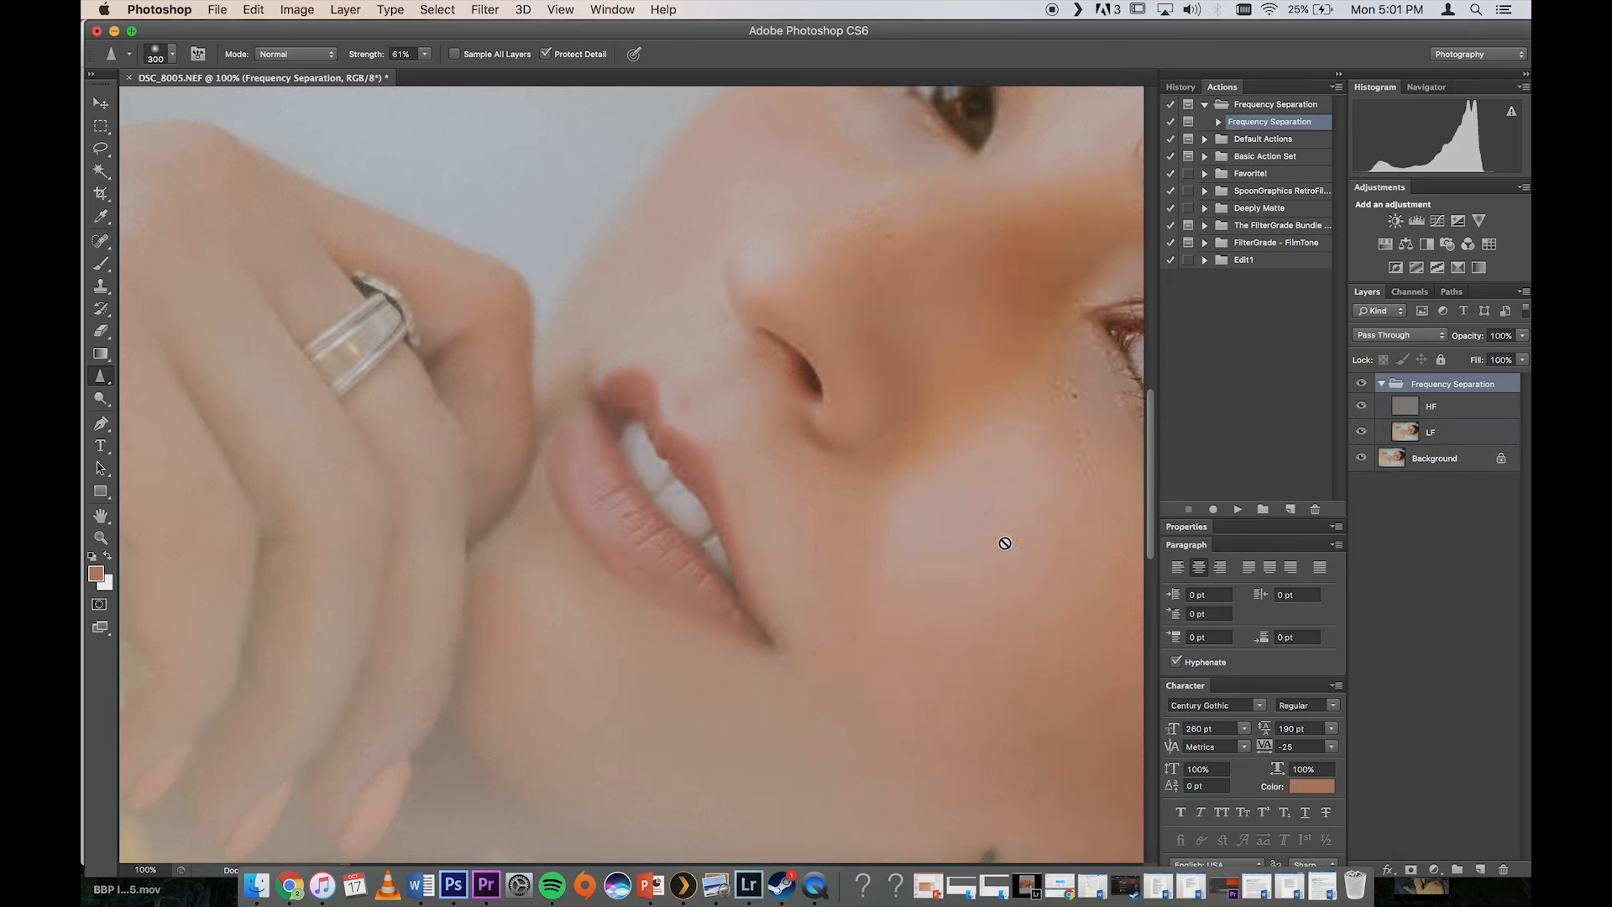
left_click(1361, 407)
left_click(1361, 432)
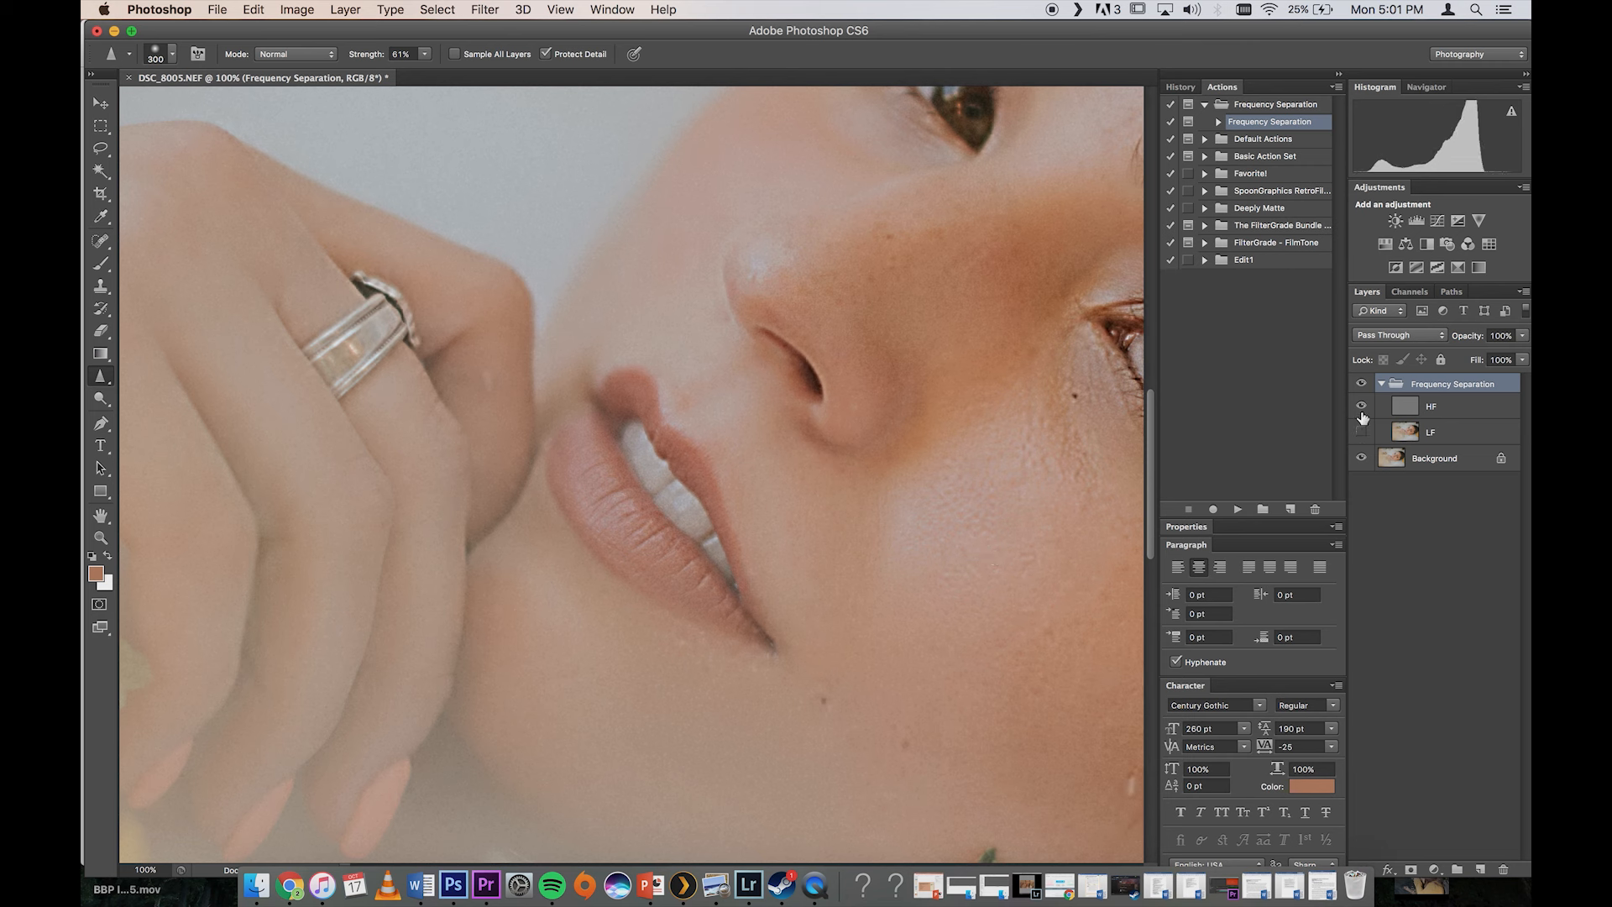
left_click(1361, 408)
left_click(1362, 408)
left_click(1361, 432)
left_click(1381, 384)
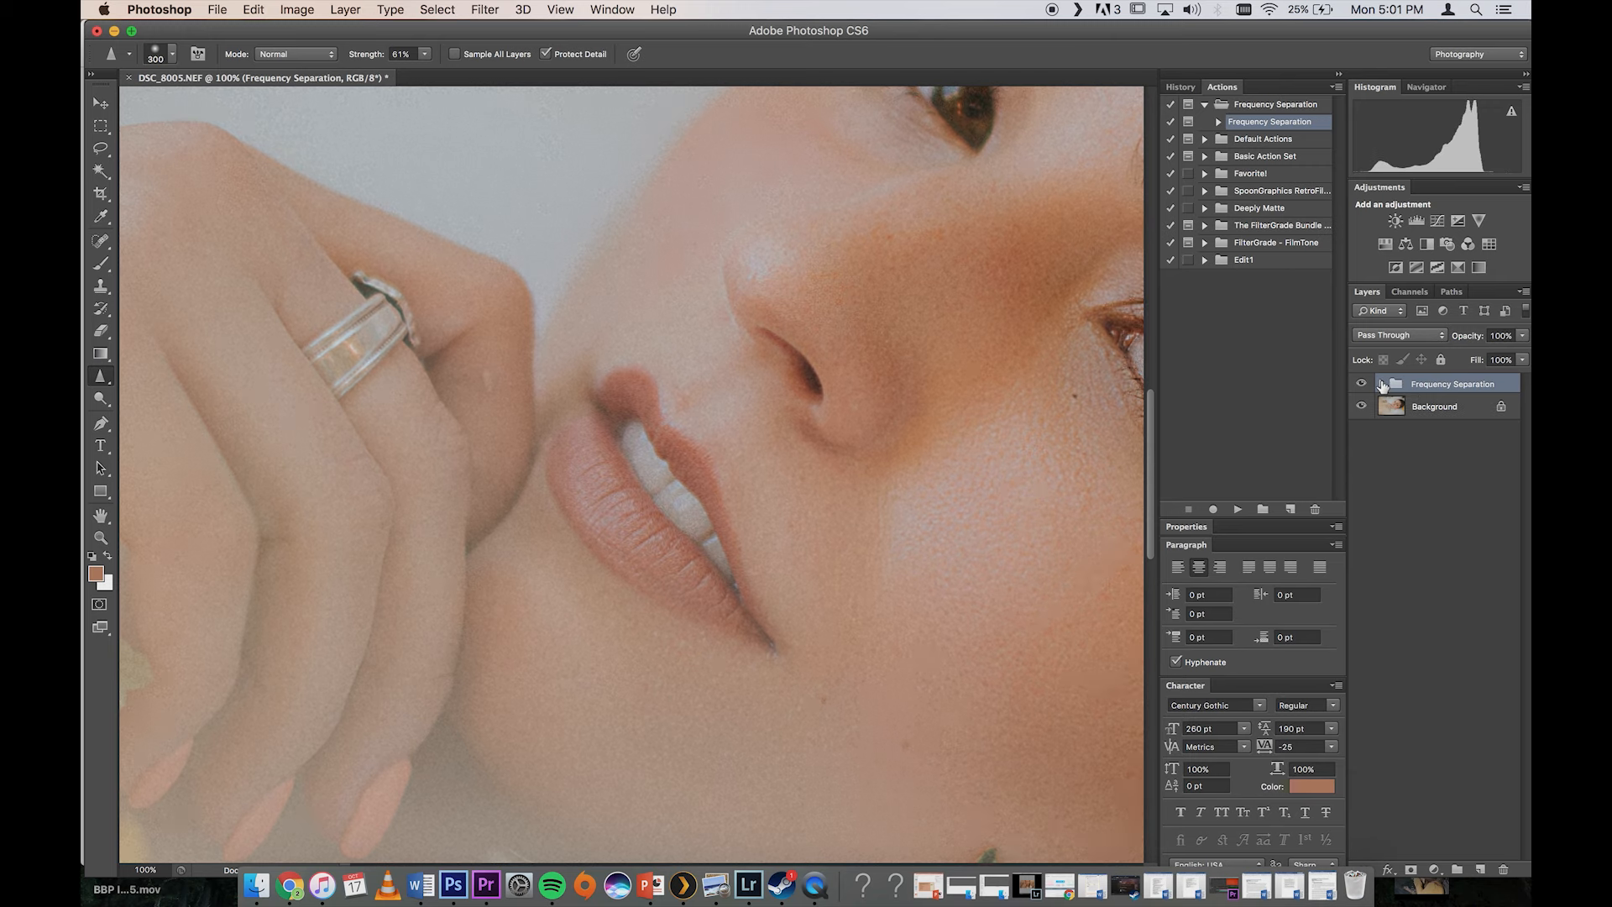
key("super+minus")
key("super+minus")
key("super+minus")
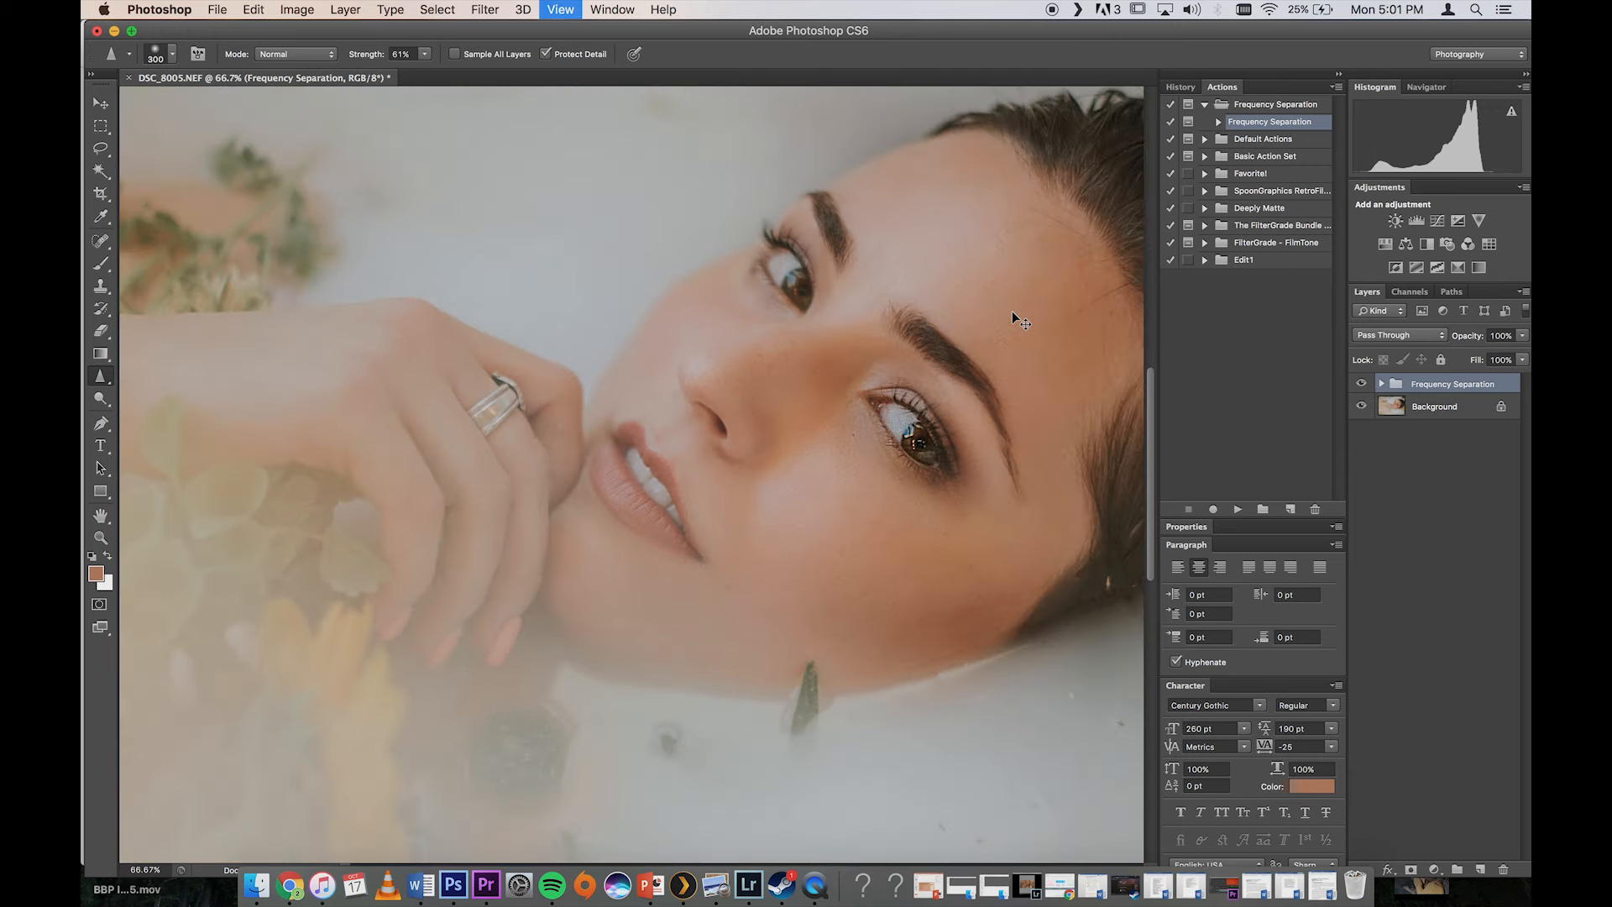
key("super+minus")
key("super+minus")
key("super+plus")
key("super+plus")
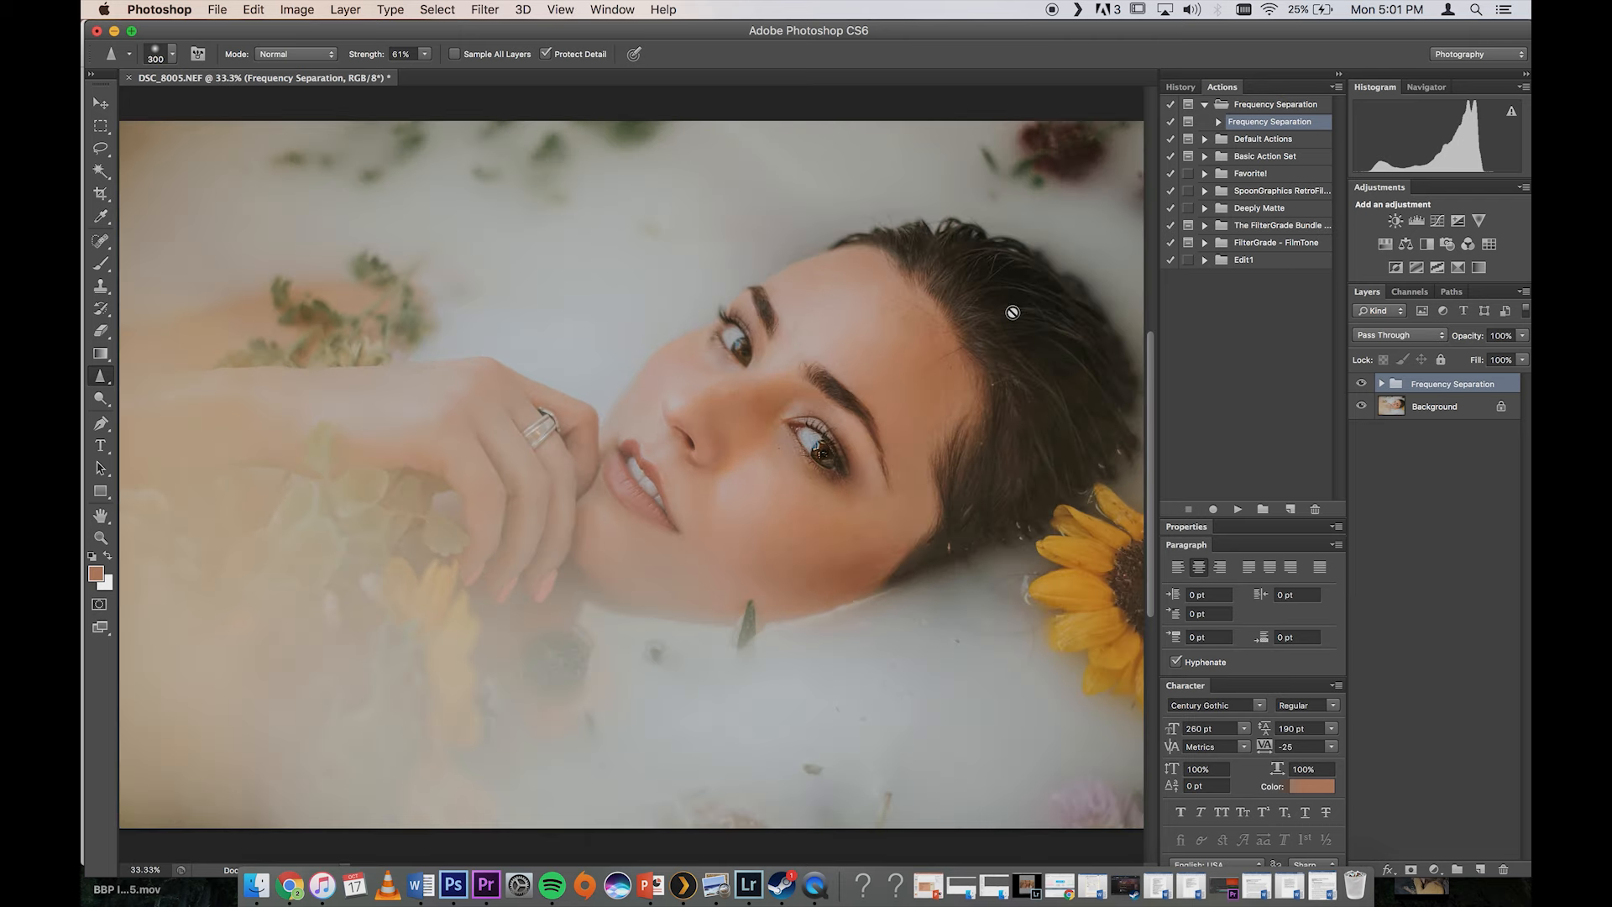